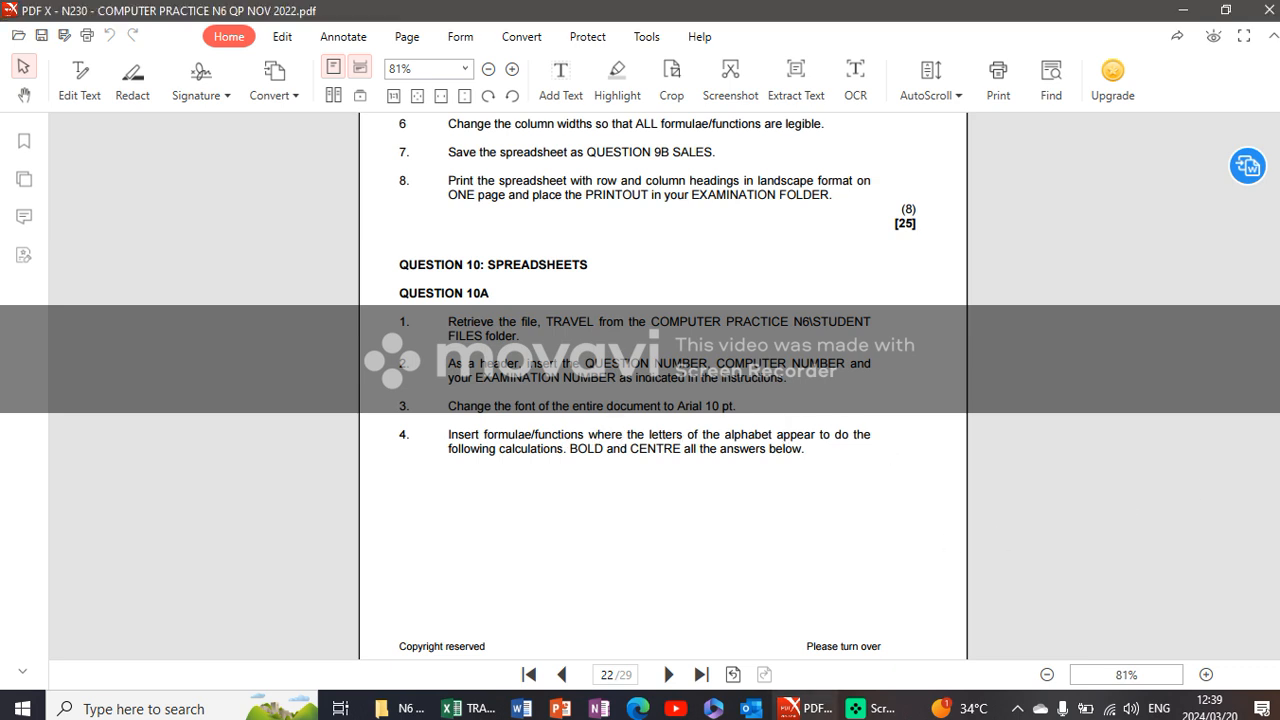
- Read the Question 10A tasks A to F and the travel spreadsheet layout in the exam paper
scroll(663, 400, down, 5)
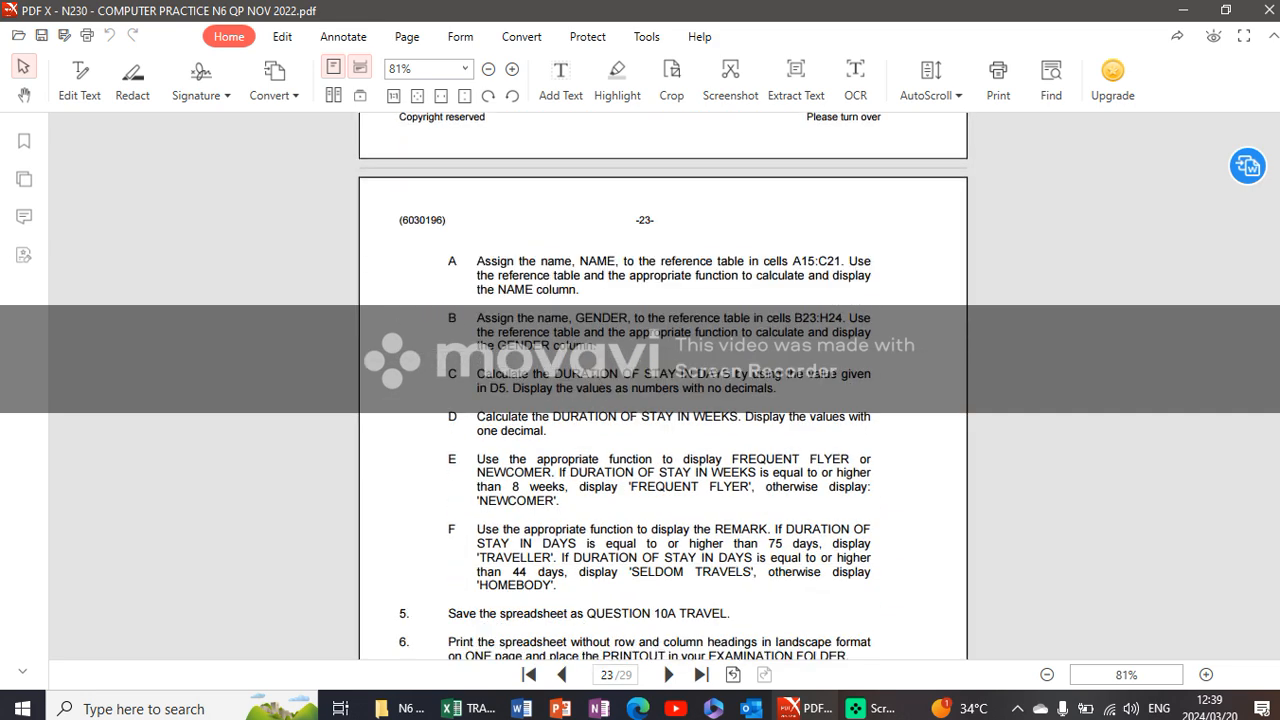
scroll(663, 400, down, 2)
scroll(663, 400, up, 2)
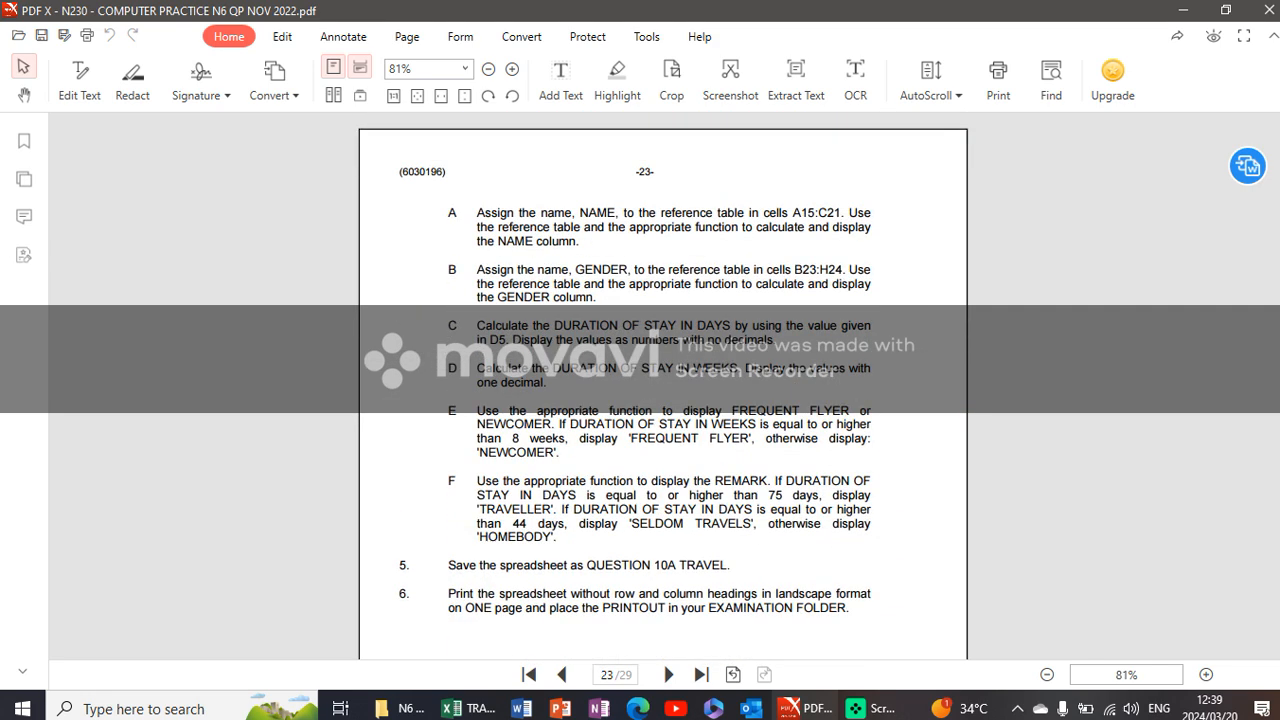
scroll(663, 400, down, 8)
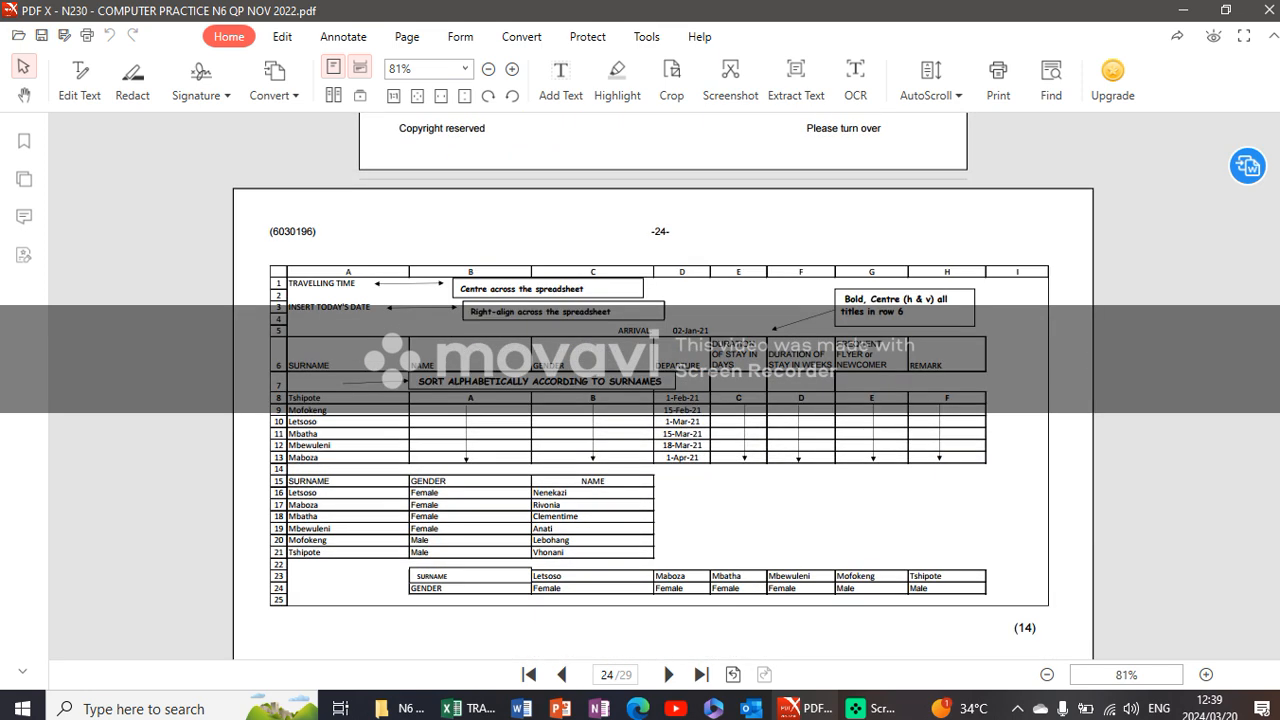
scroll(663, 400, up, 7)
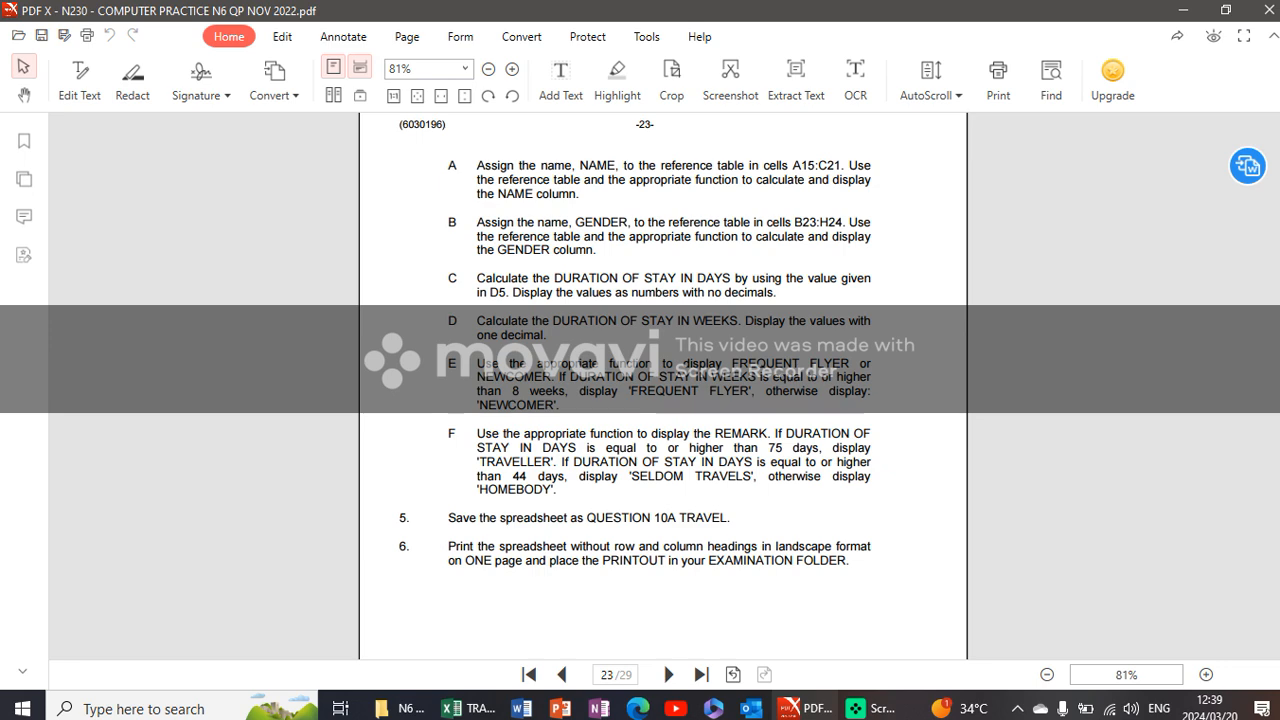
- Switch to the TRAVEL workbook in Excel and insert today's date in cell B3 with the formula =TODAY()
click(455, 708)
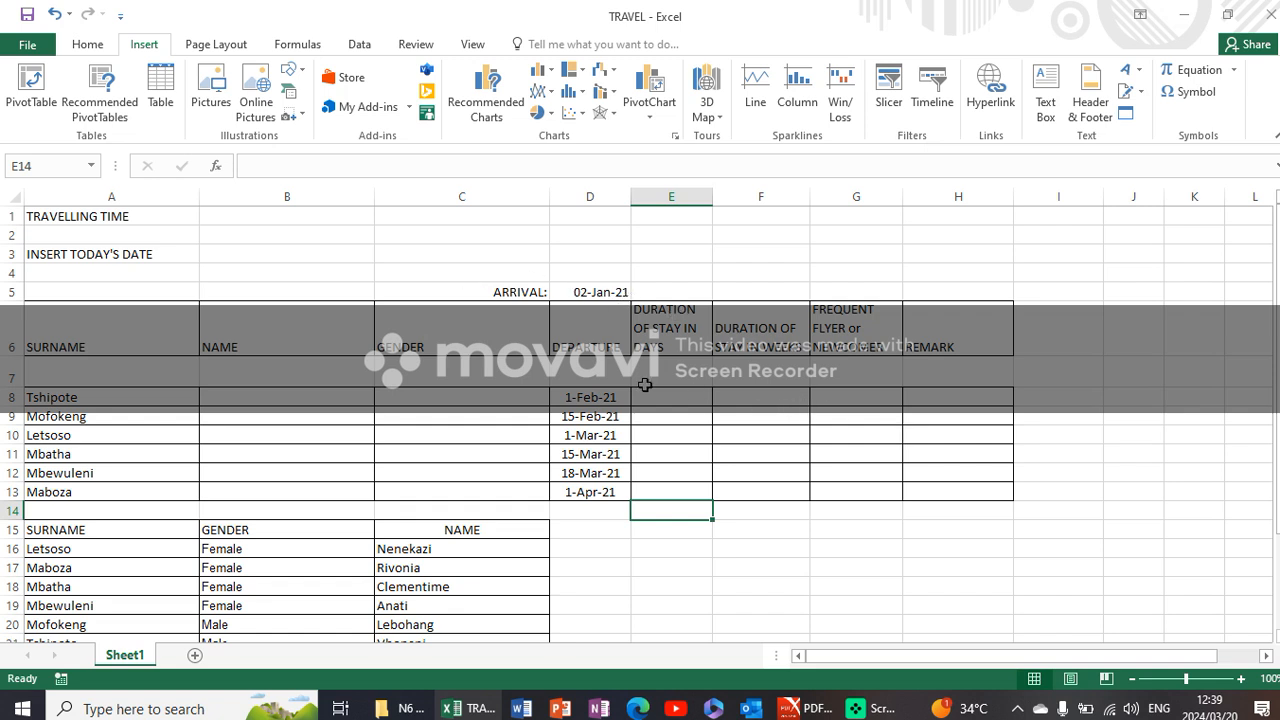
click(323, 410)
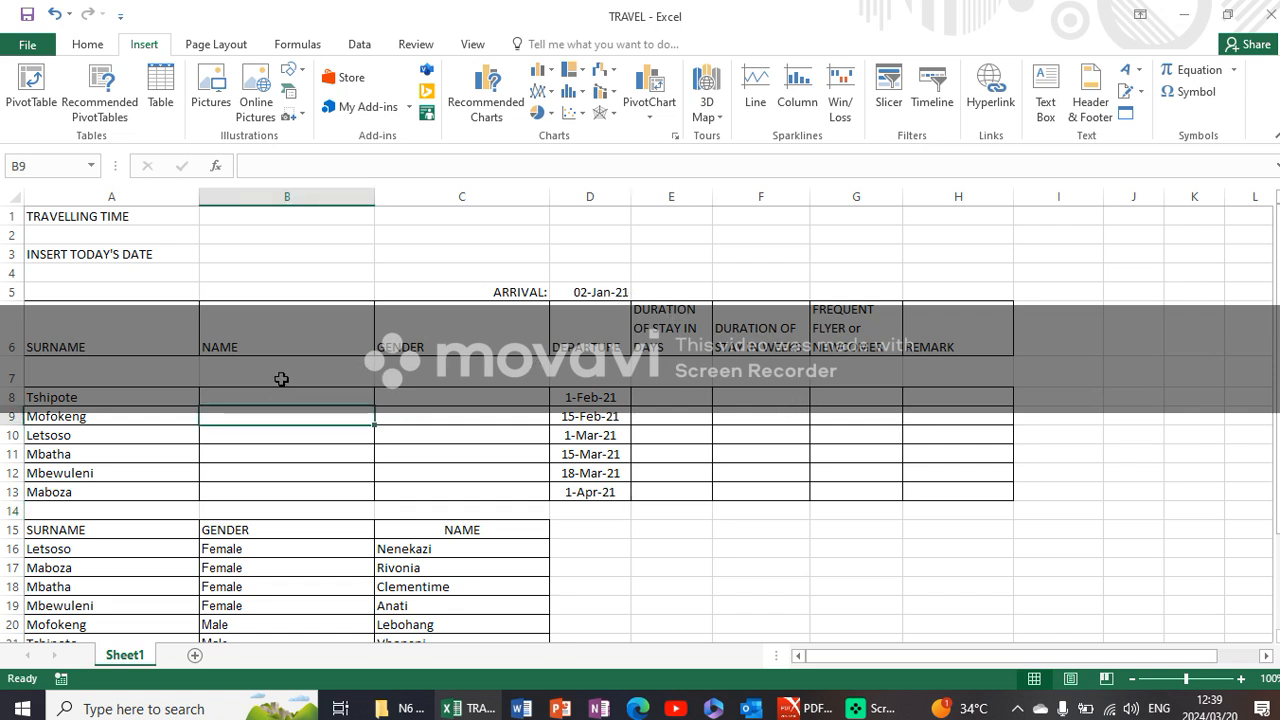
click(240, 272)
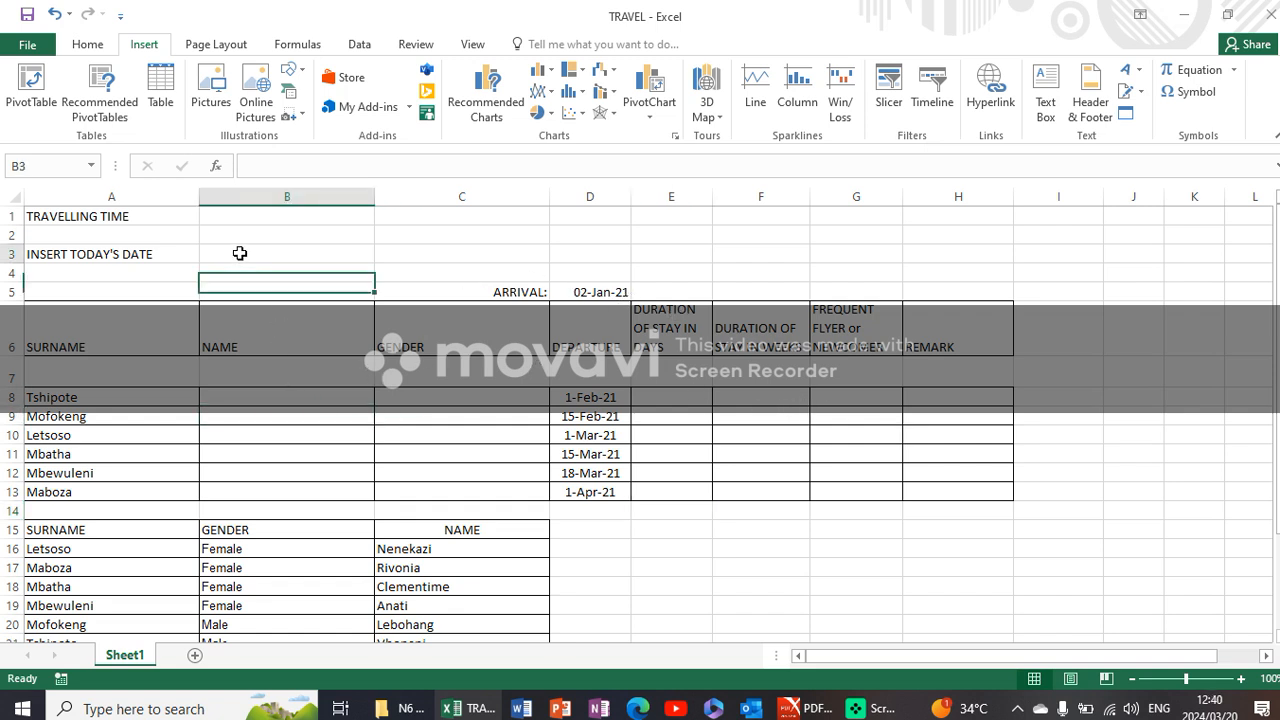
click(240, 253)
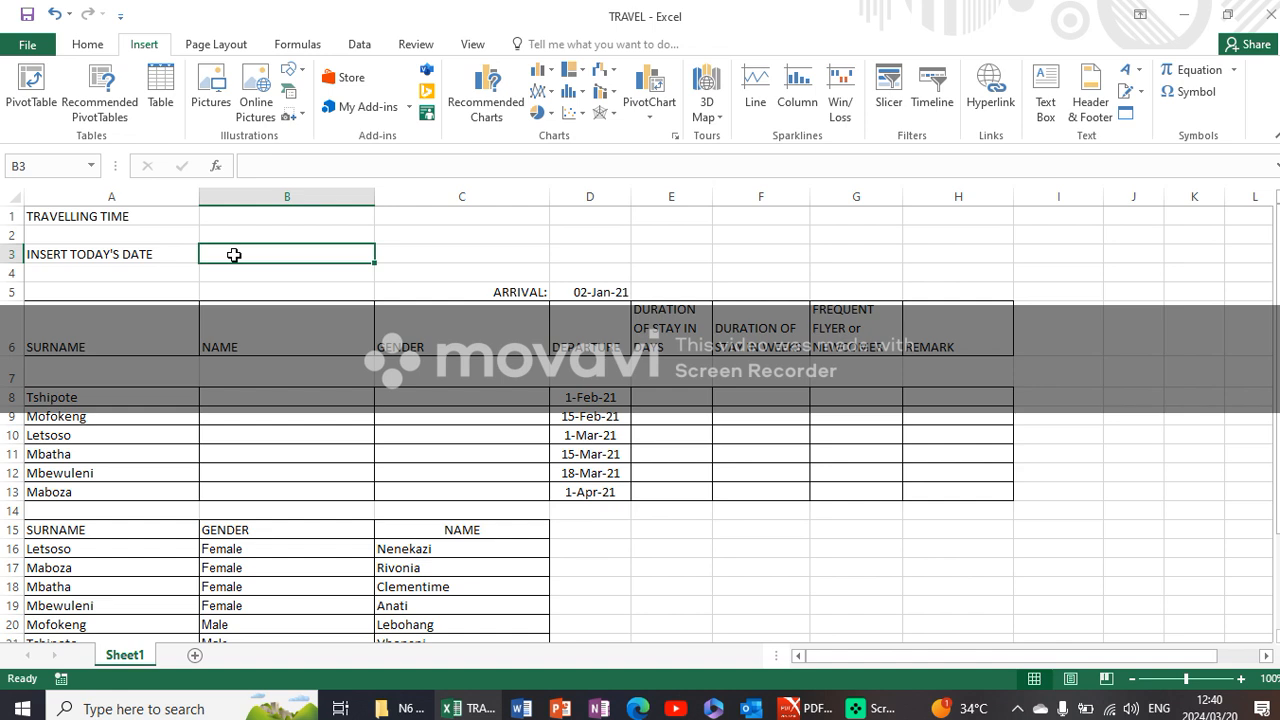
text(=)
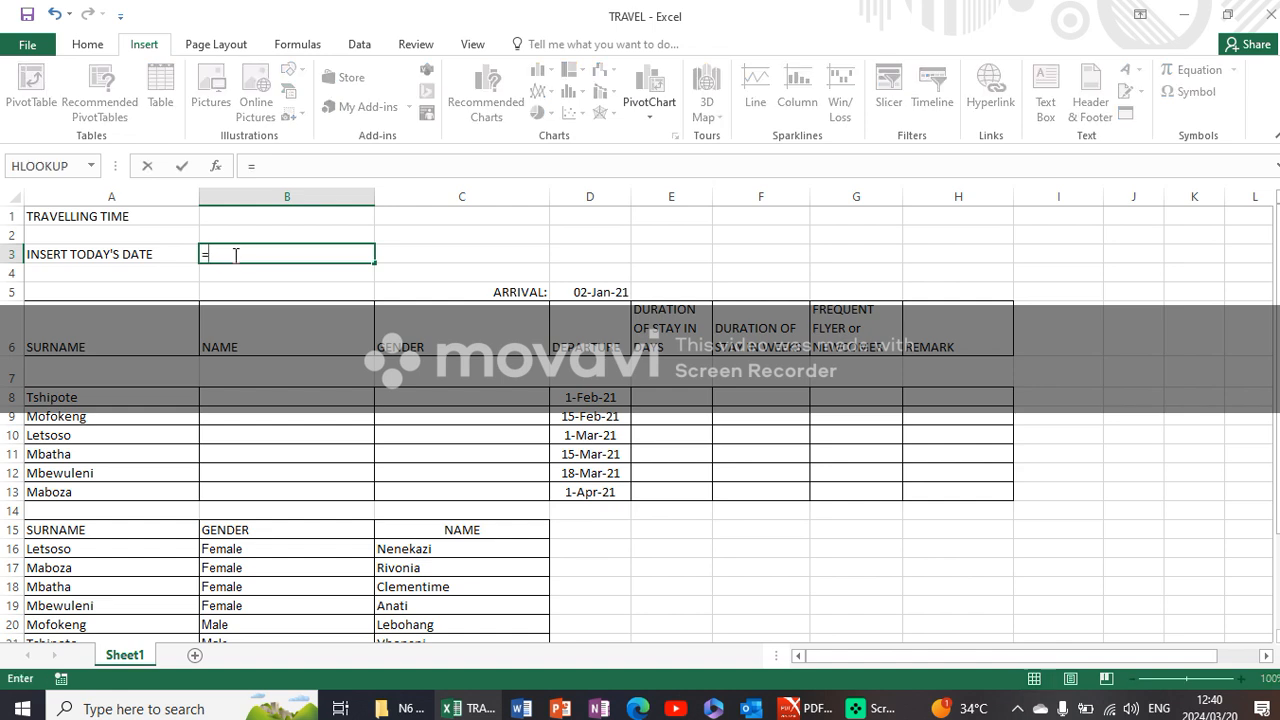
text(TODA)
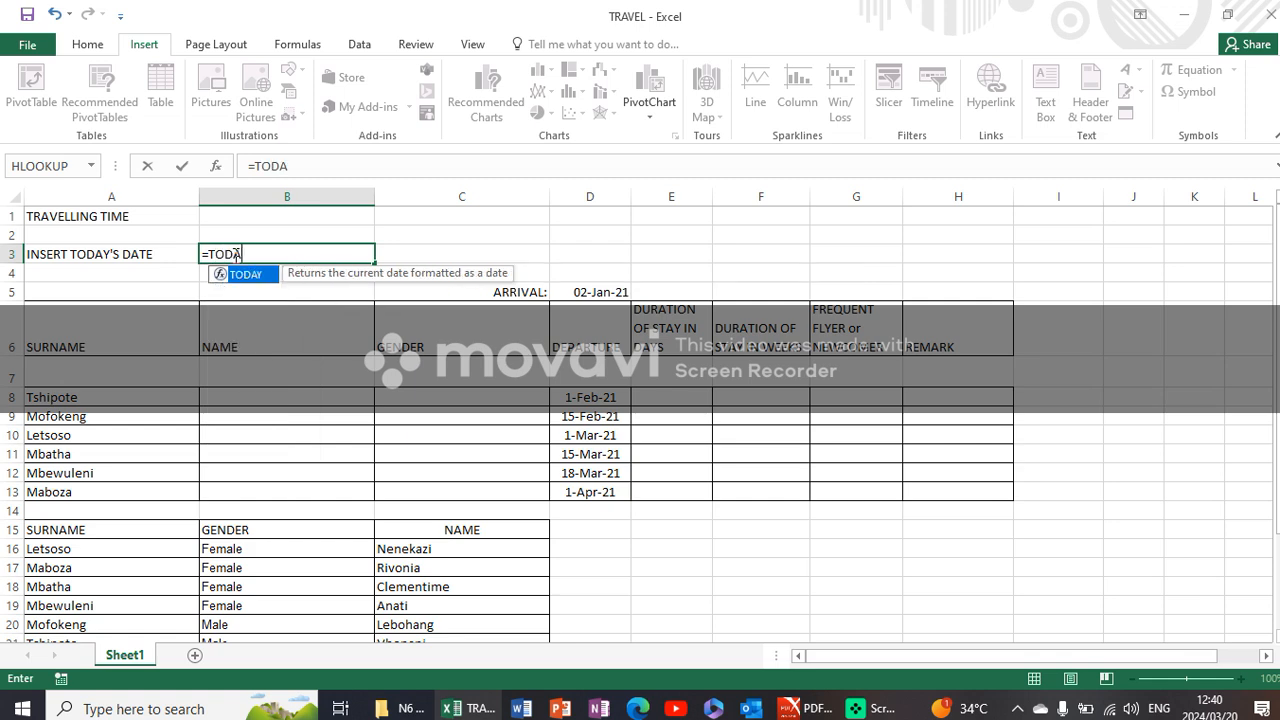
text(Y()
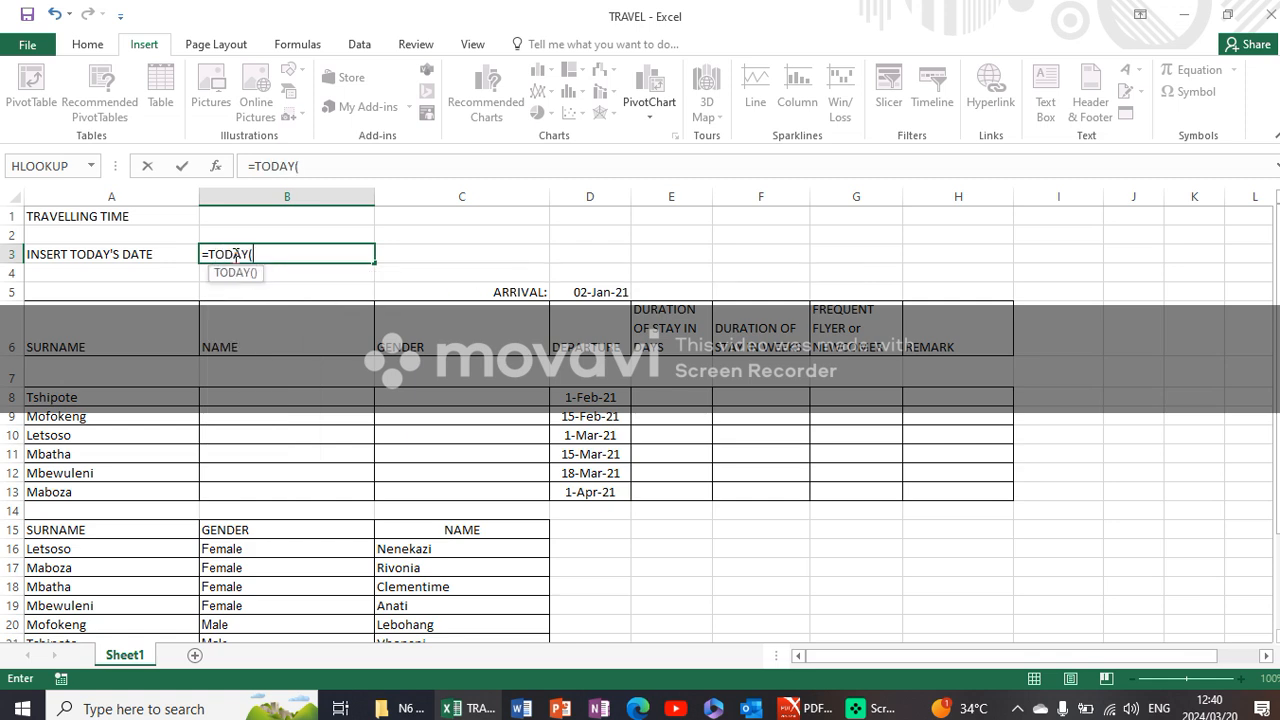
text())
key(Return)
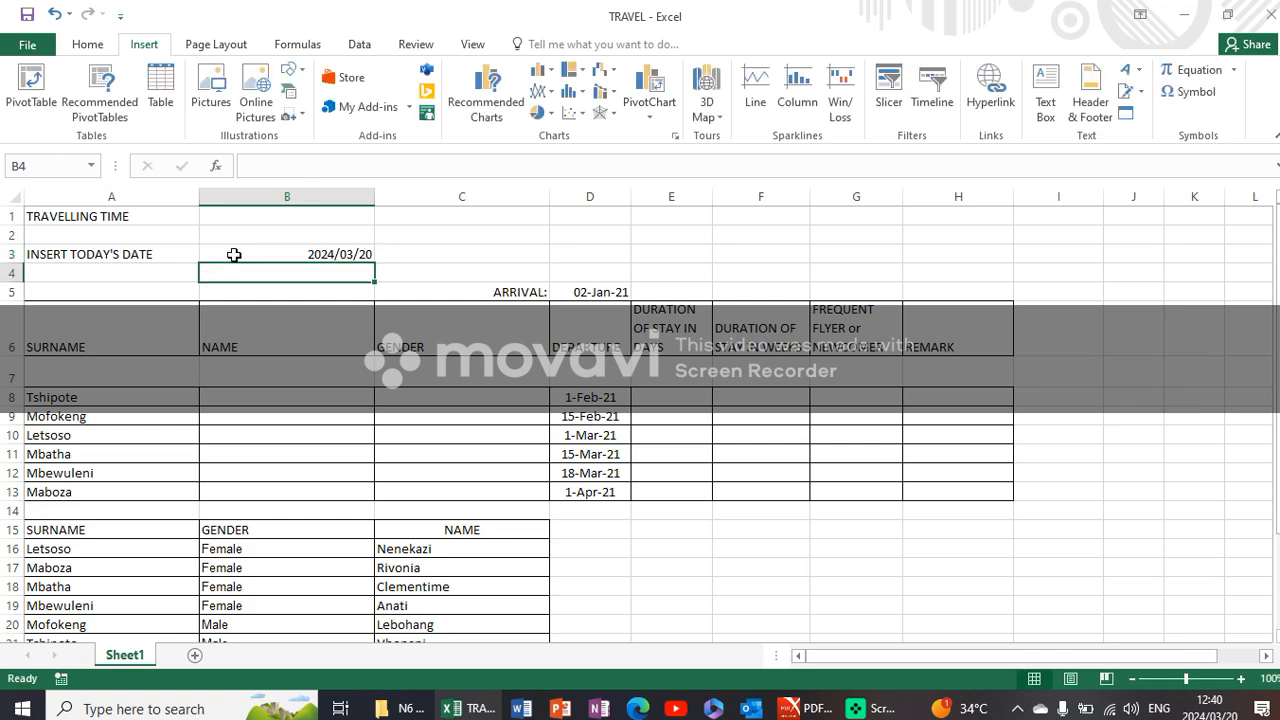
click(284, 252)
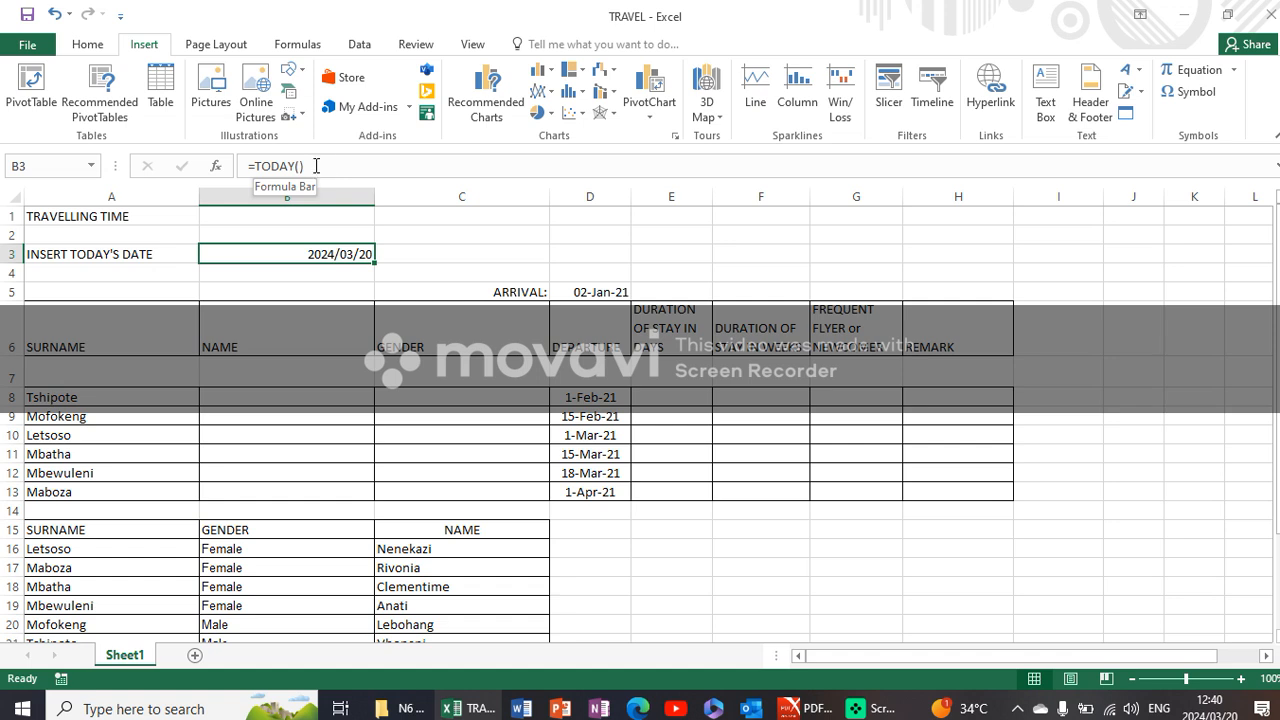
- Start a VLOOKUP in cell B8 of the NAME column with lookup value A8 and table array A15:C21
click(245, 400)
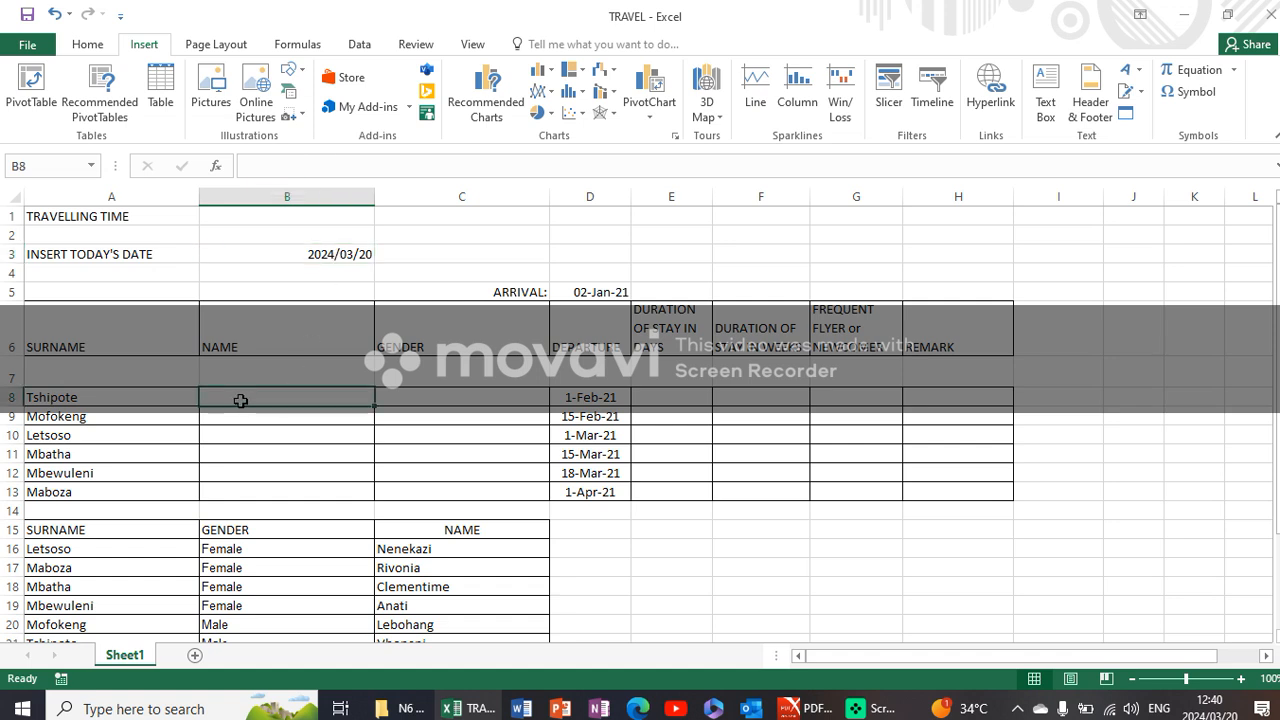
click(805, 708)
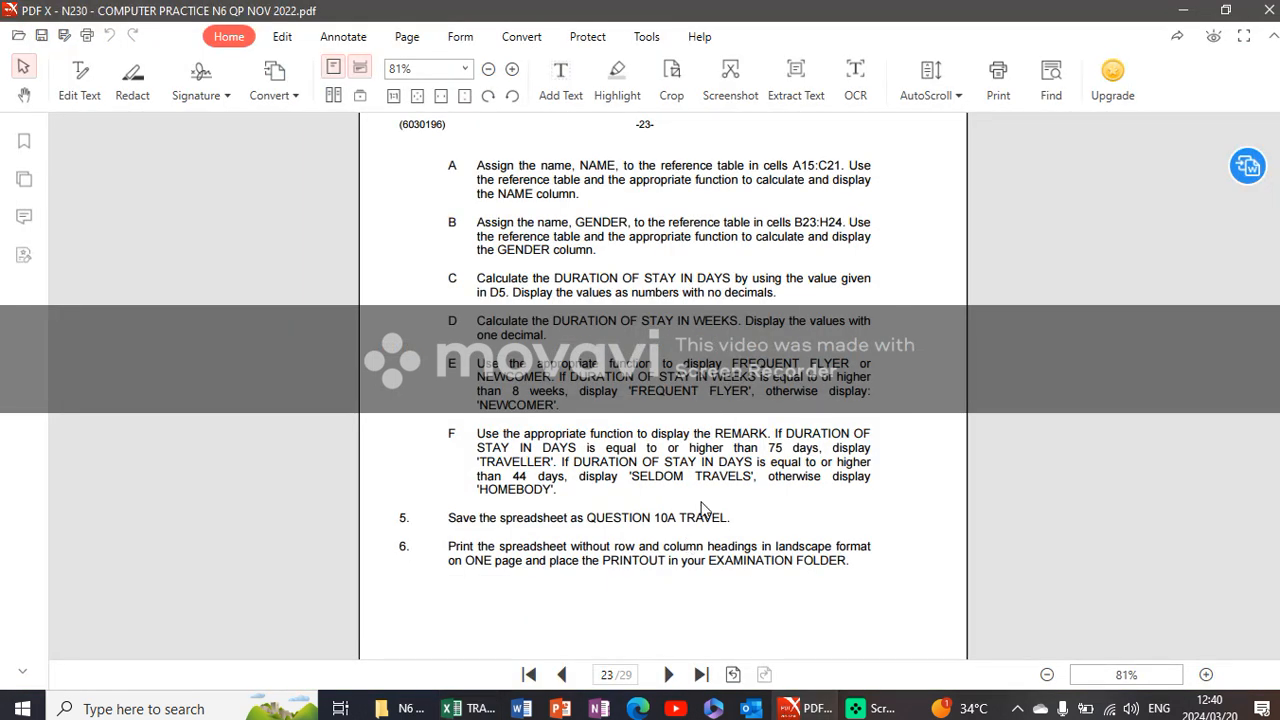
click(450, 708)
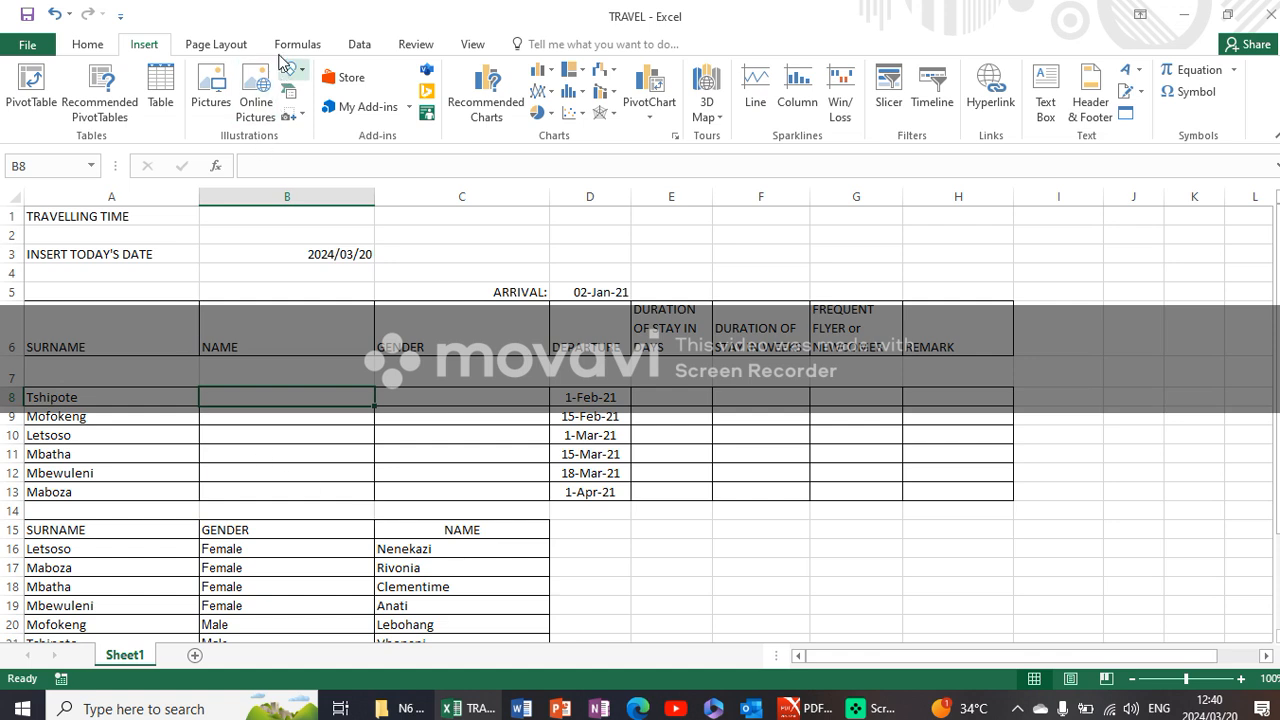
click(305, 48)
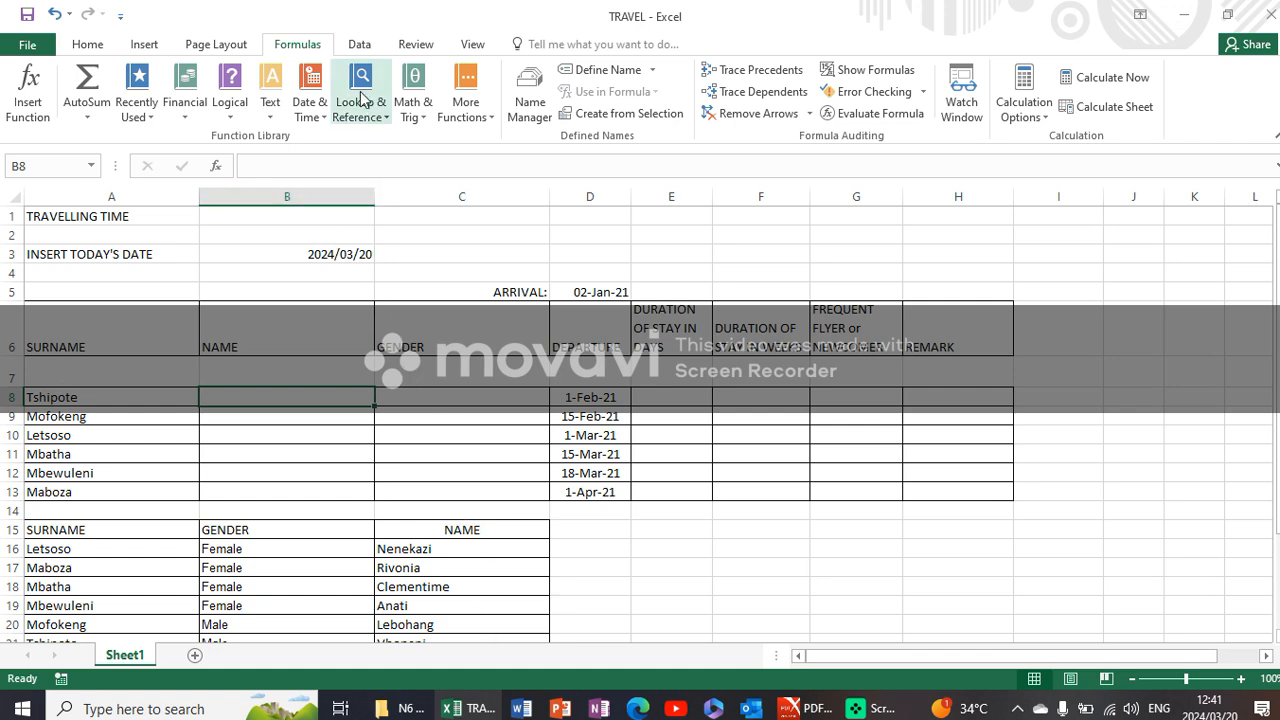
click(374, 118)
click(387, 546)
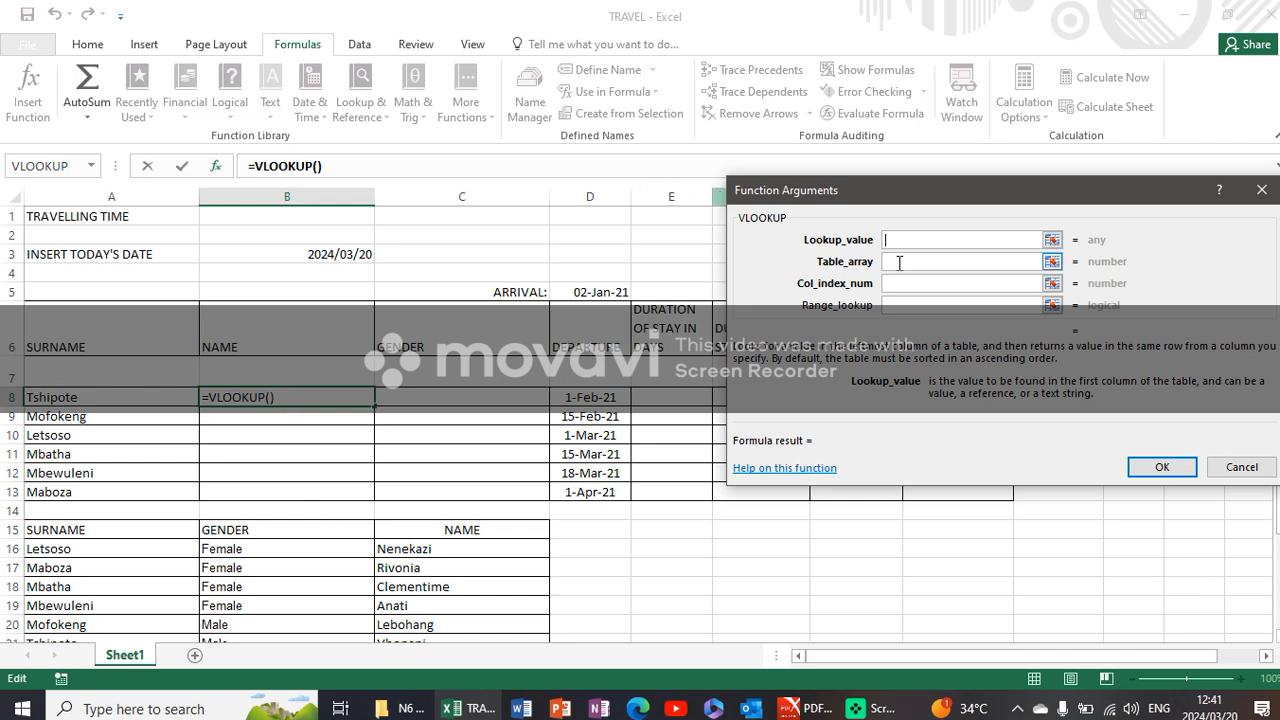
click(117, 398)
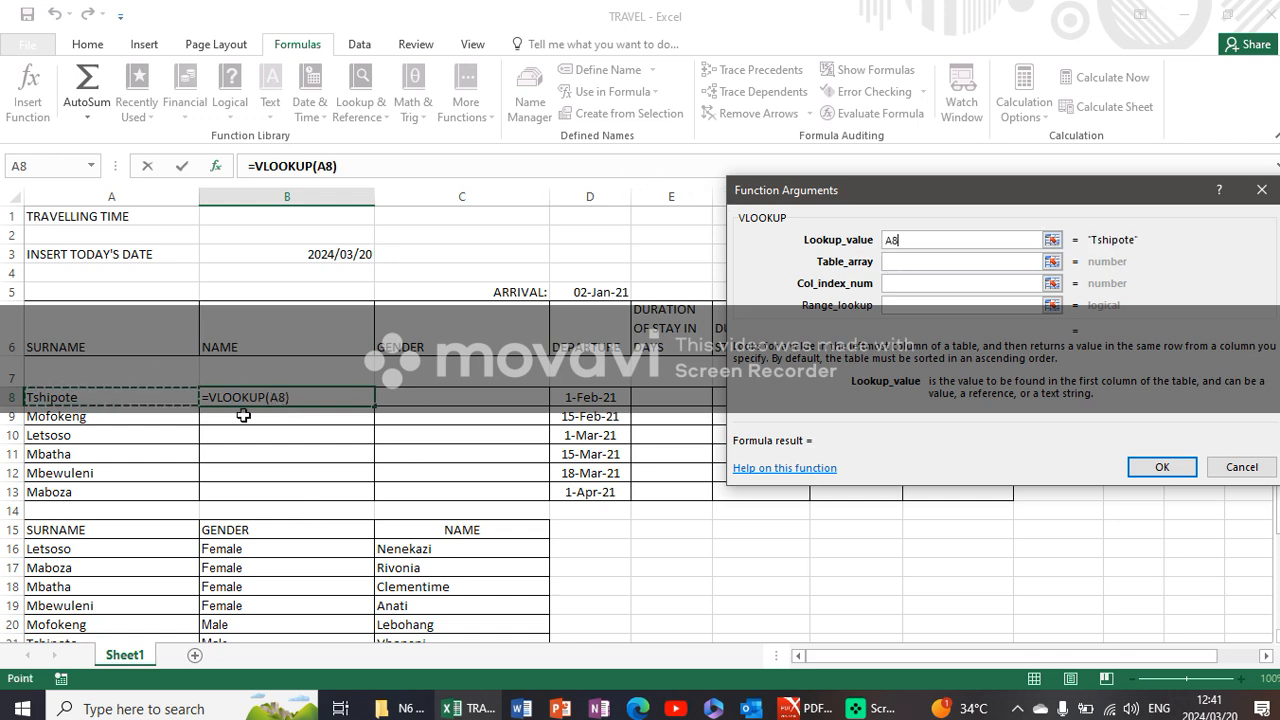
click(934, 262)
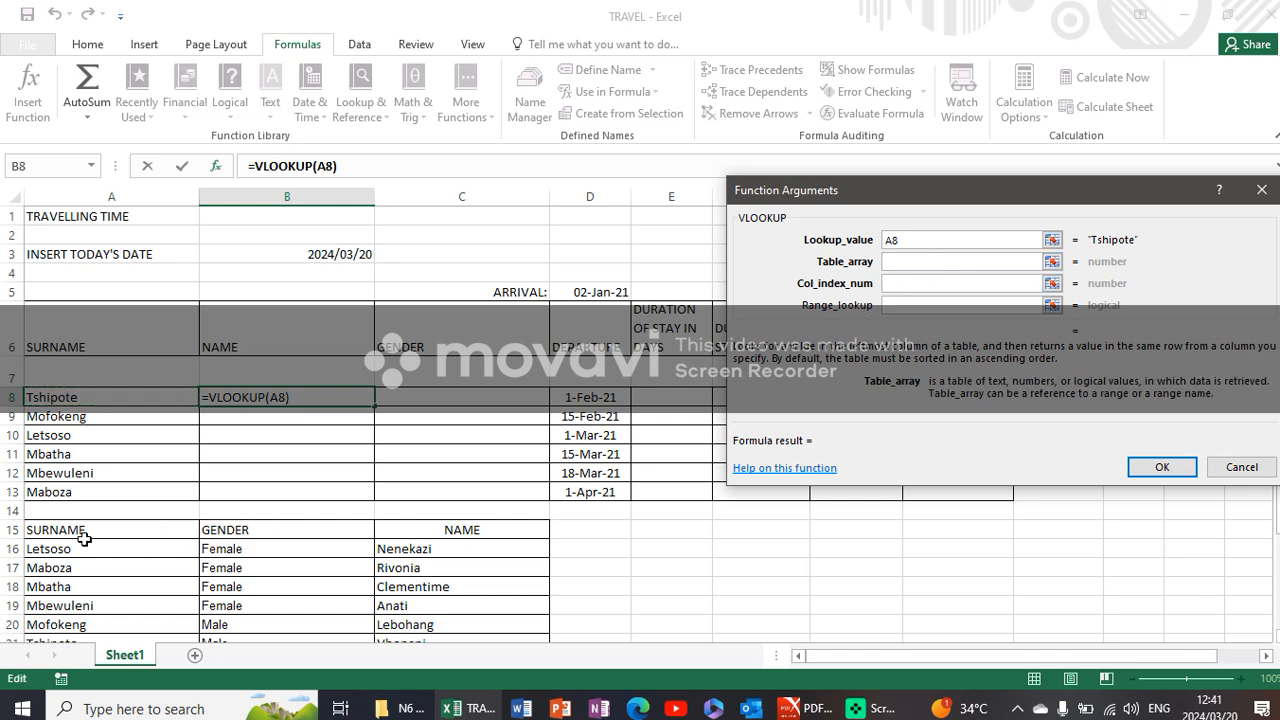
drag(80, 532, 501, 543)
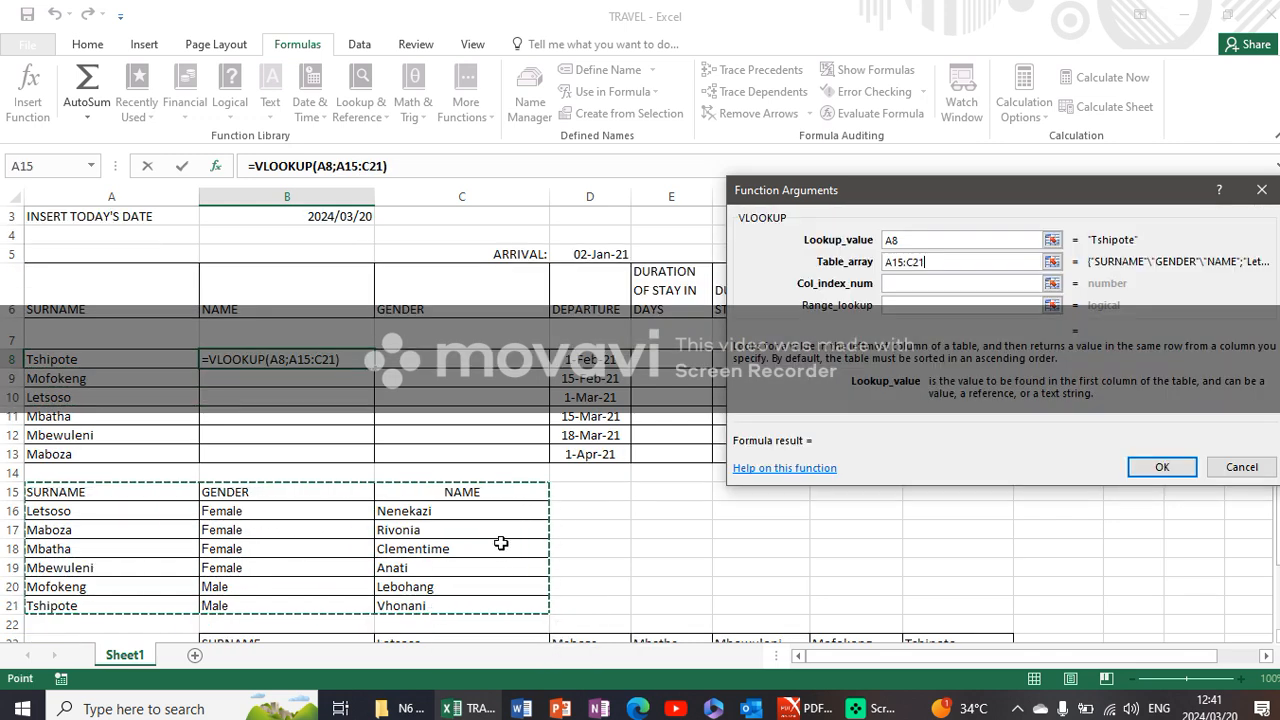
- Complete the B8 VLOOKUP with column index number 3 and range lookup 0
click(910, 284)
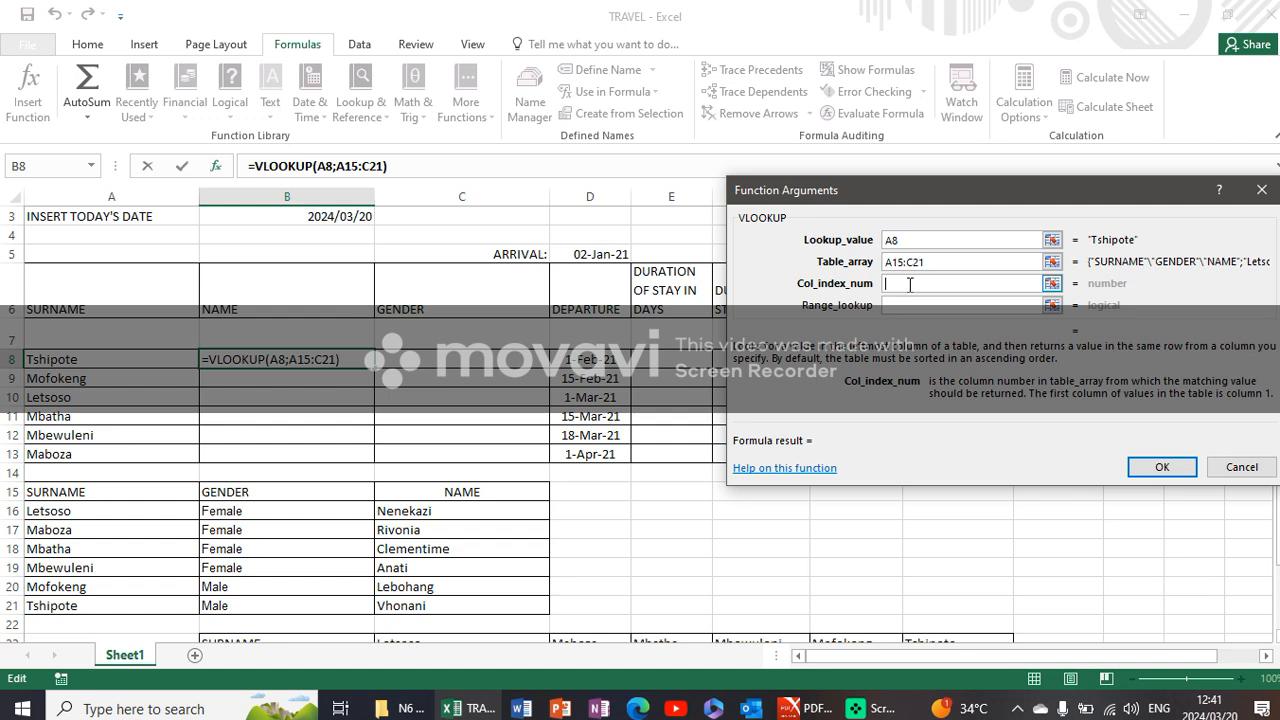
text(3)
key(Tab)
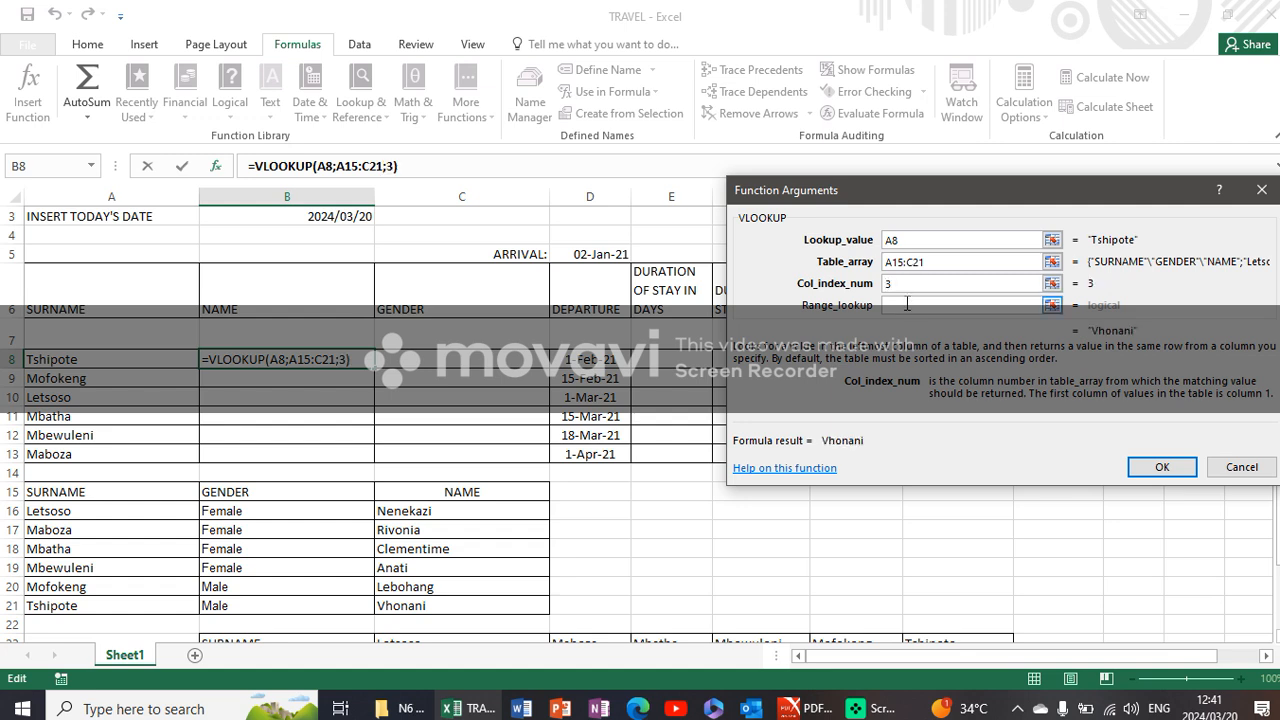
text(0)
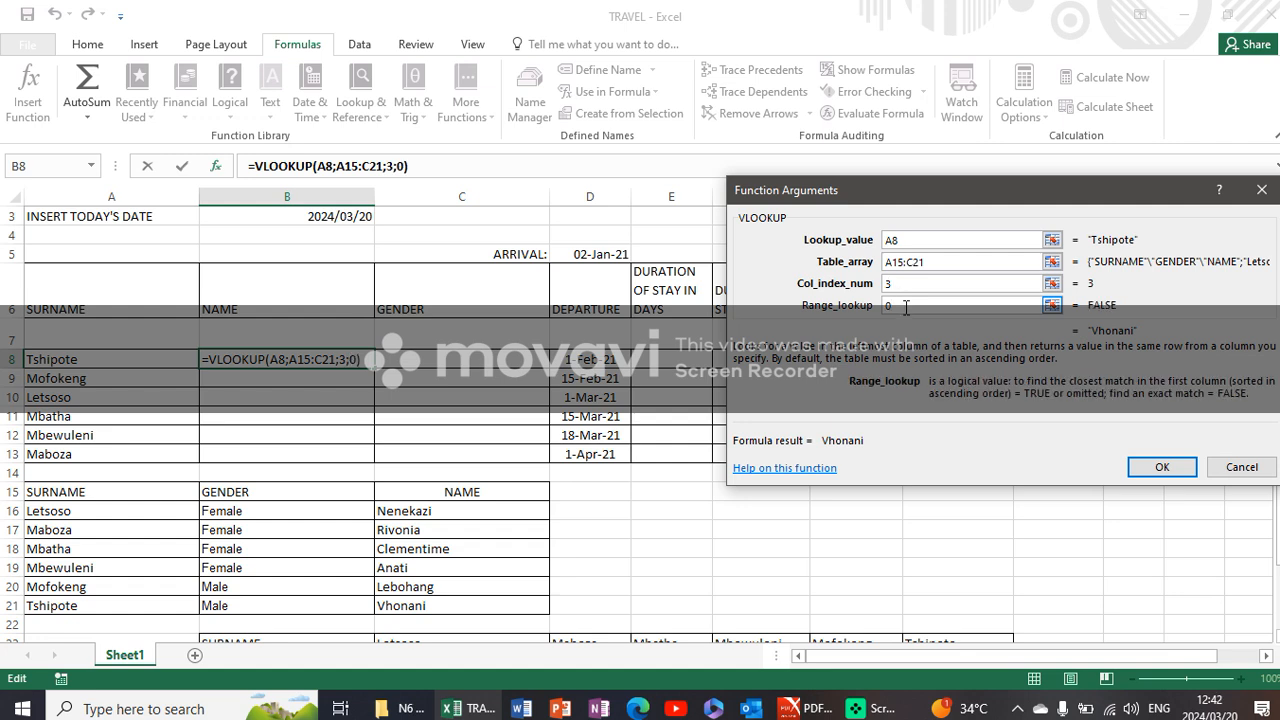
click(1160, 467)
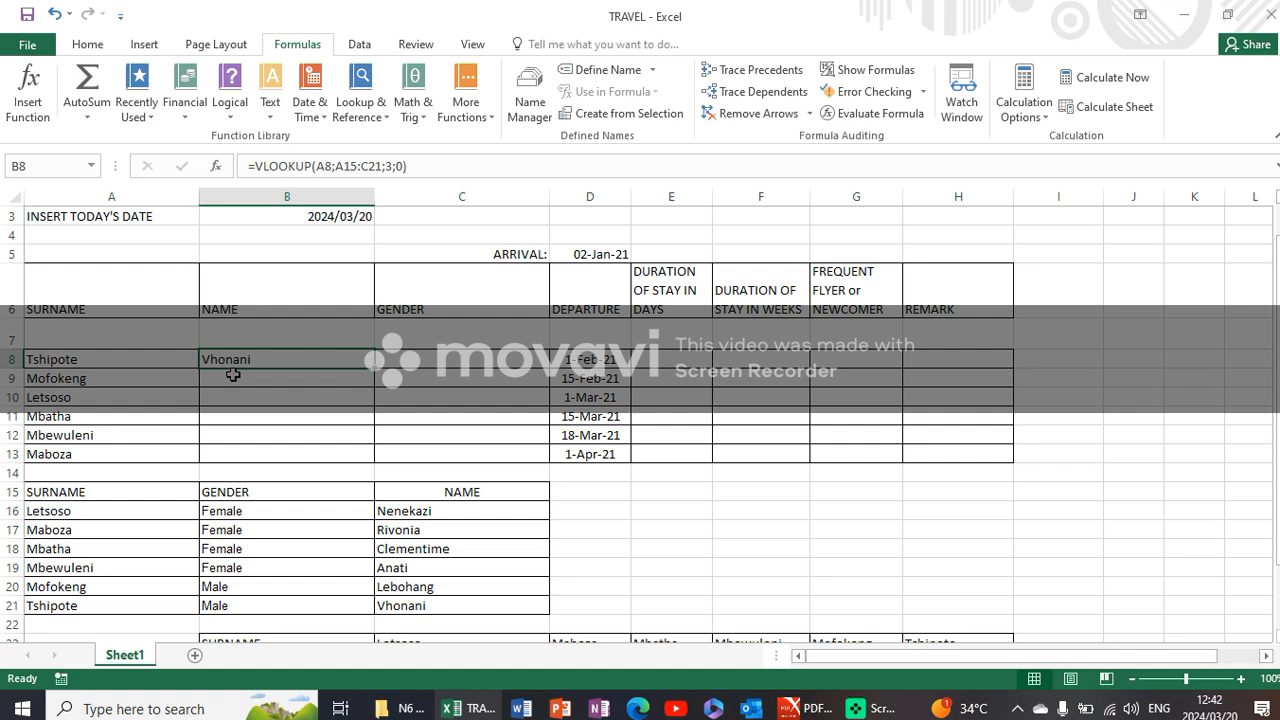
- Insert a VLOOKUP in cell B9 with lookup value A9, table array A15:C21, column index 3 and range lookup 0
click(232, 374)
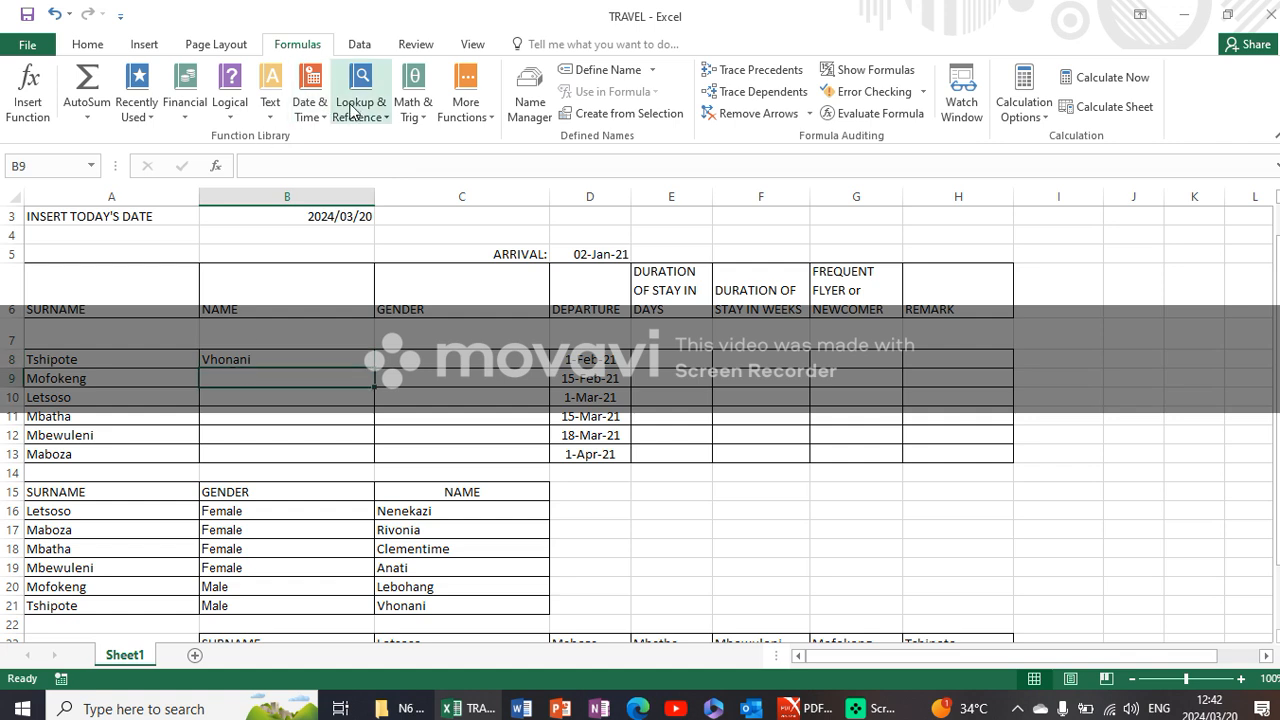
click(351, 110)
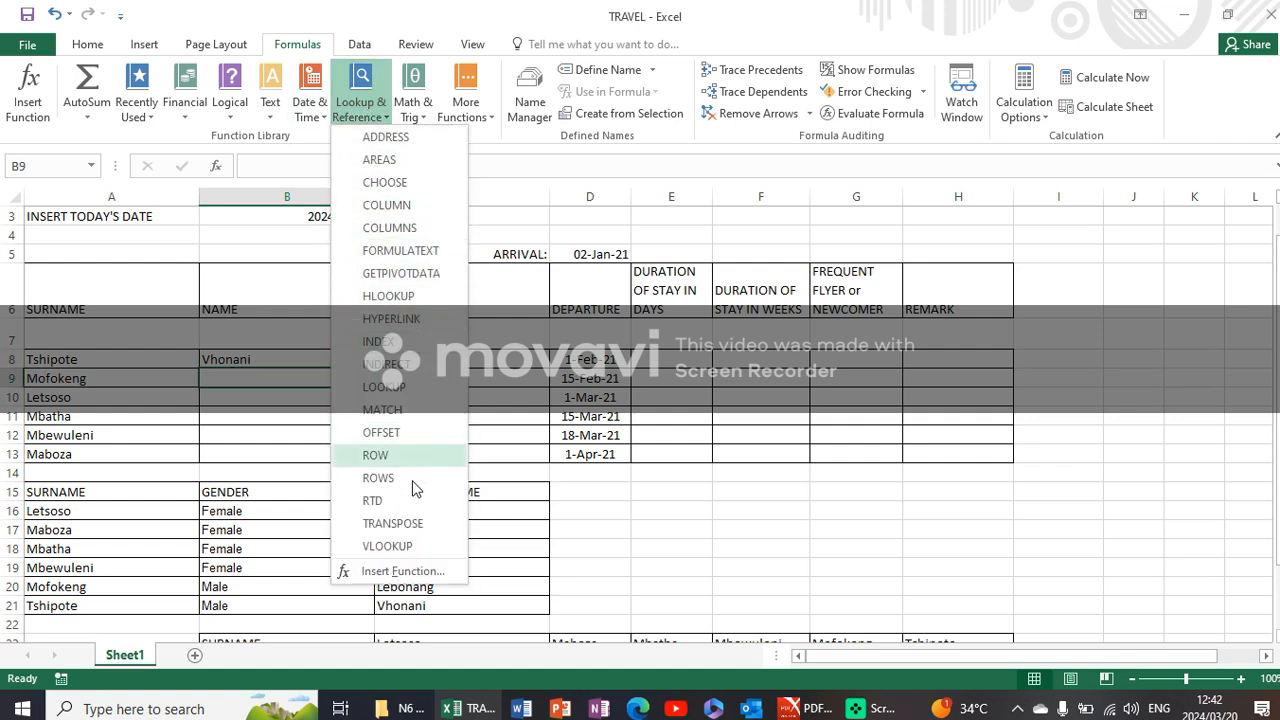
click(416, 546)
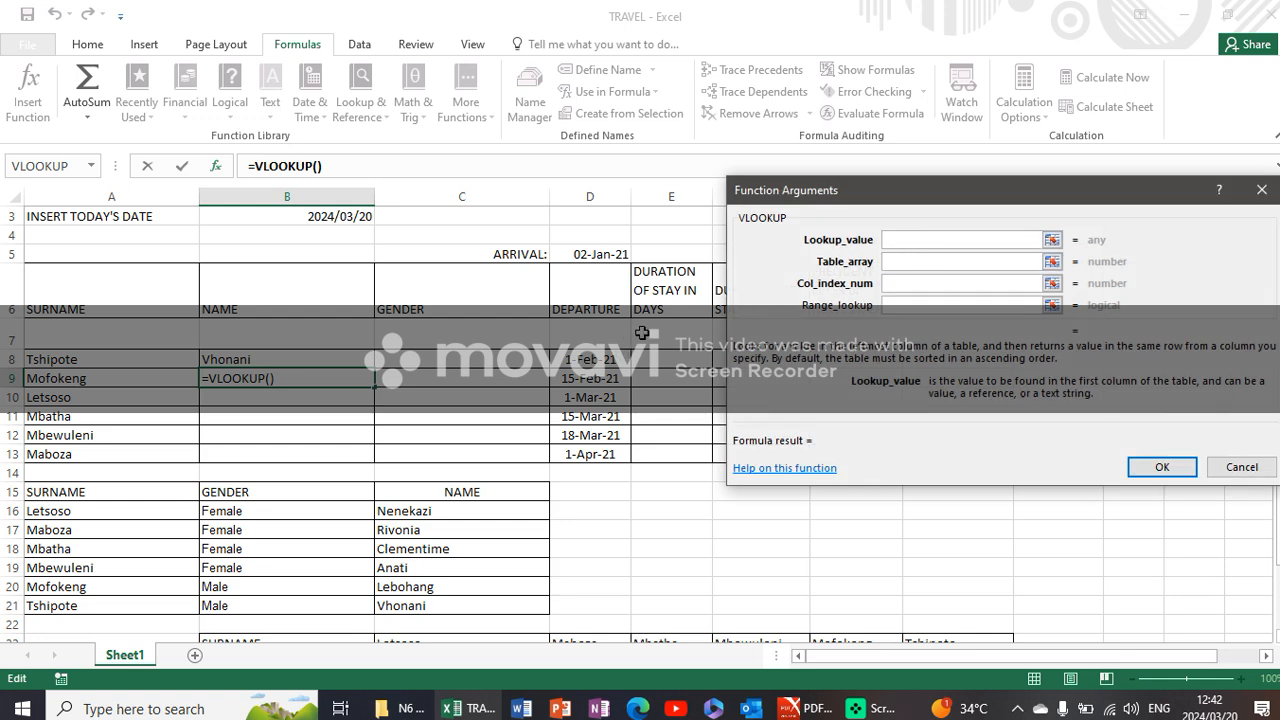
click(68, 380)
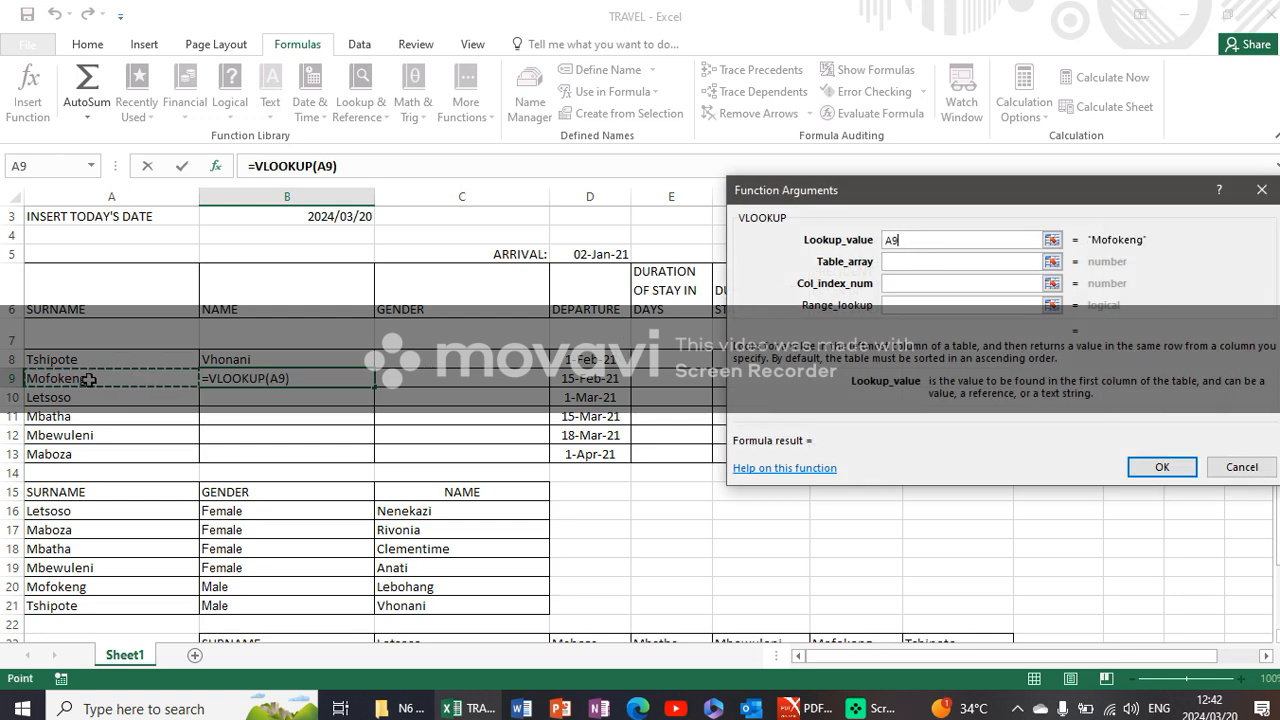
click(897, 259)
drag(60, 493, 455, 604)
click(893, 290)
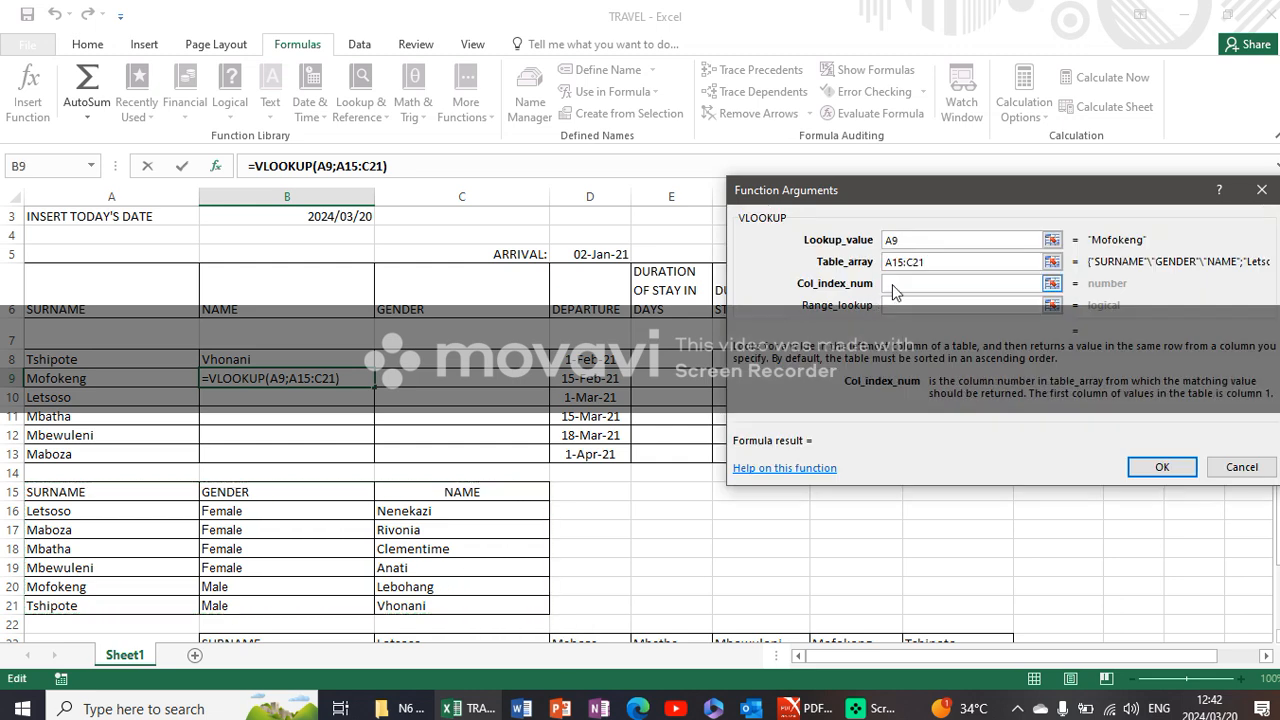
text(3)
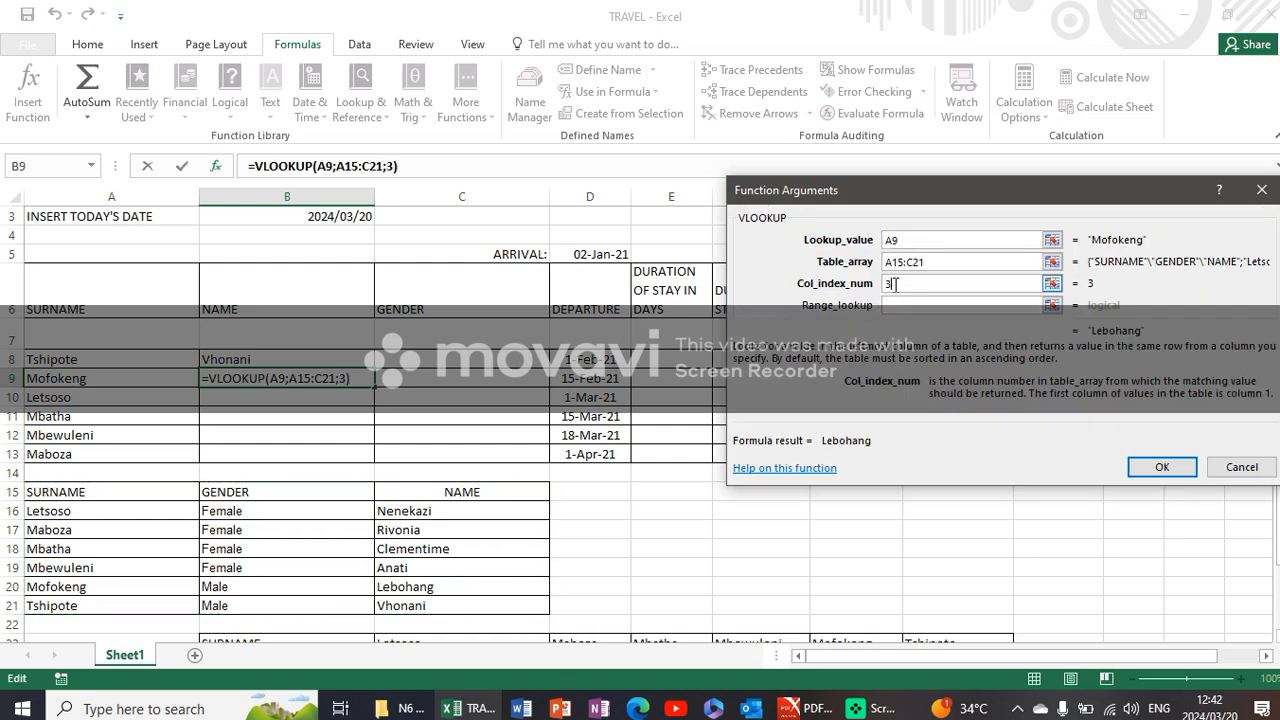
click(917, 304)
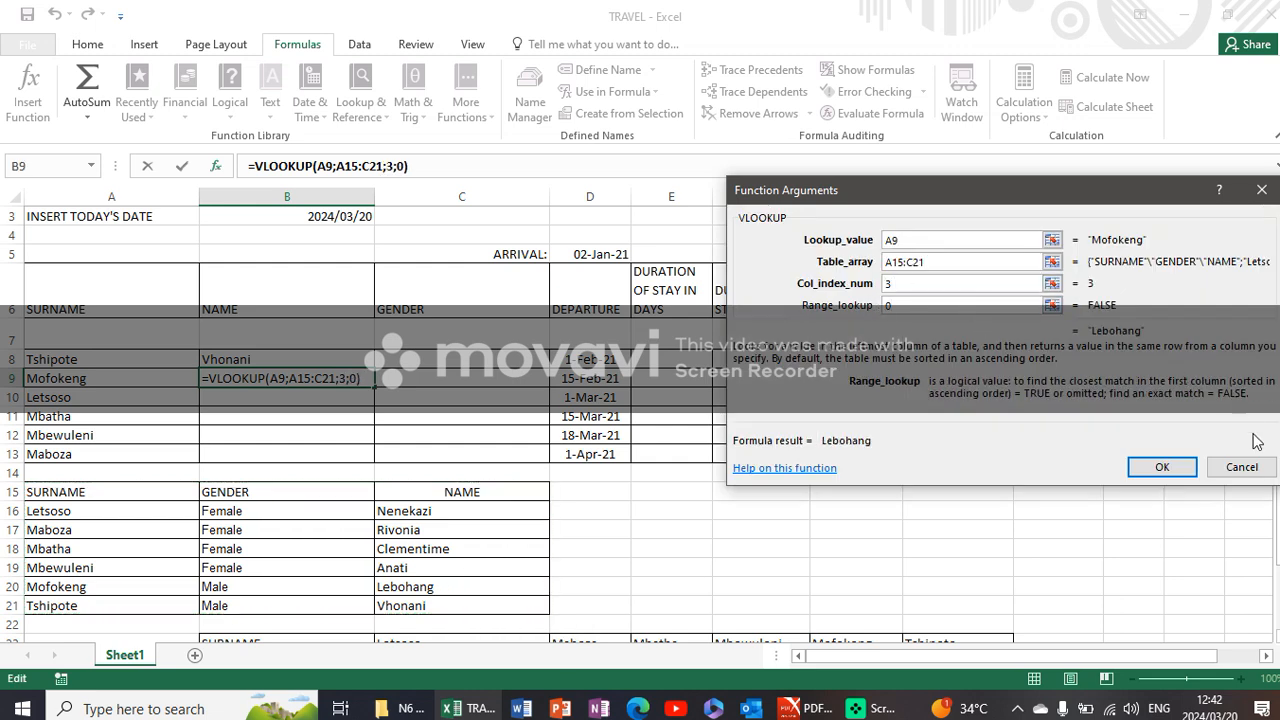
click(1160, 468)
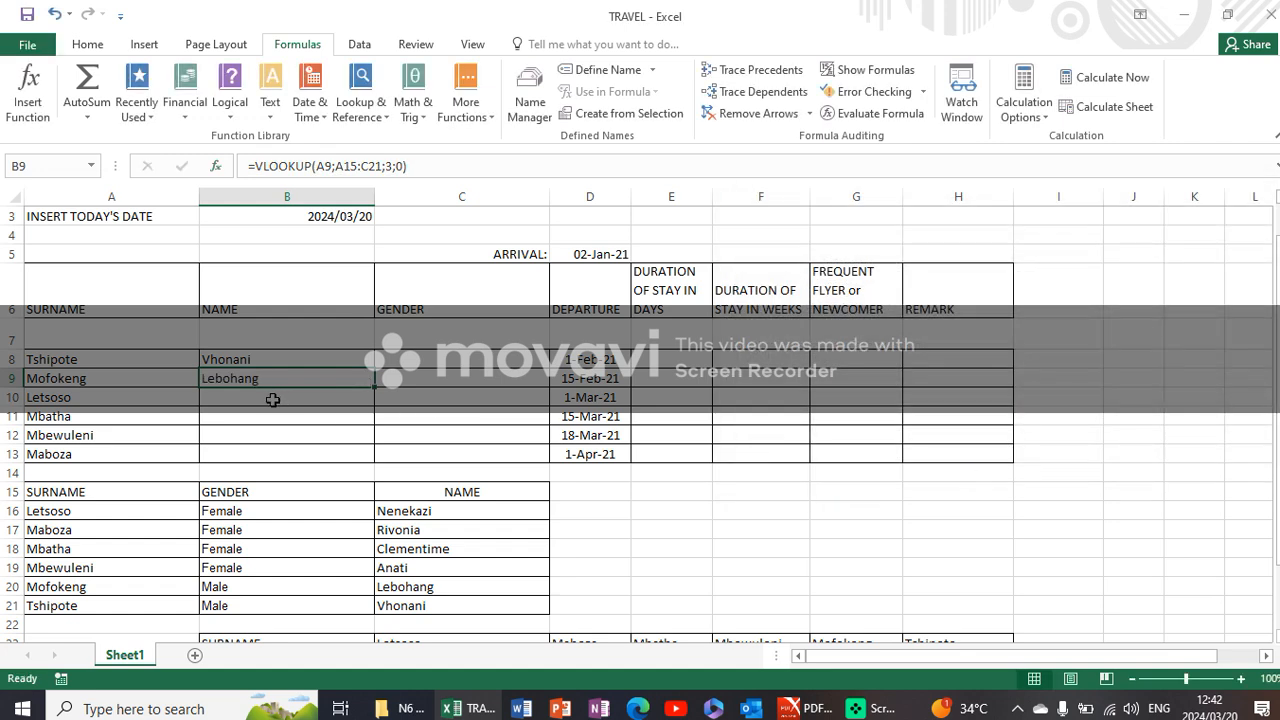
- Insert a VLOOKUP in cell B10 with lookup value A10, table array A15:C21, column index 3 and range lookup 0
click(272, 399)
click(355, 105)
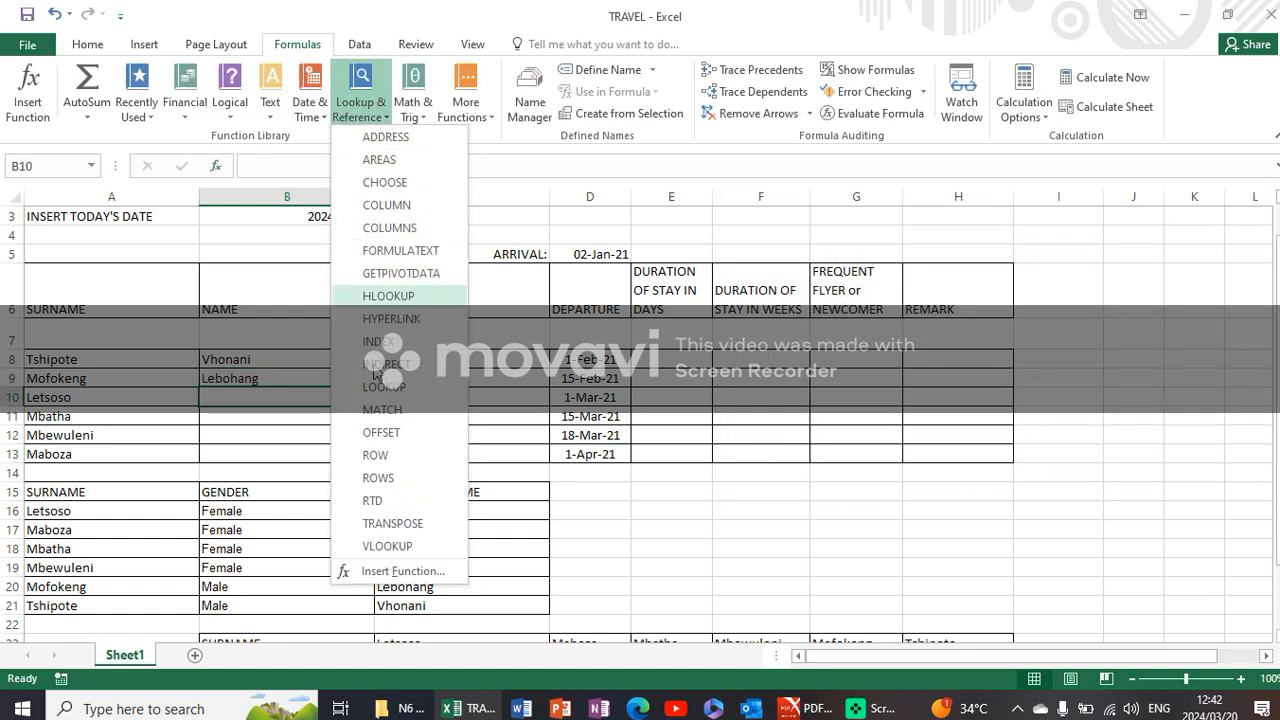
click(388, 546)
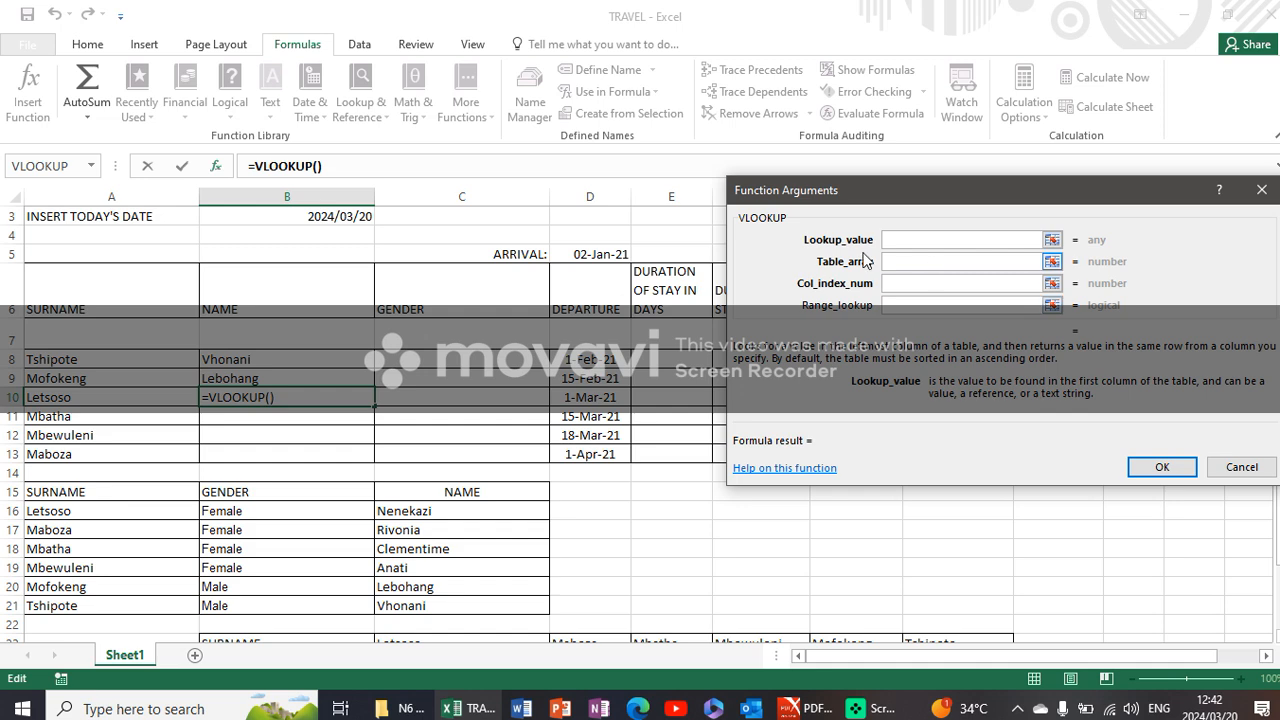
click(91, 397)
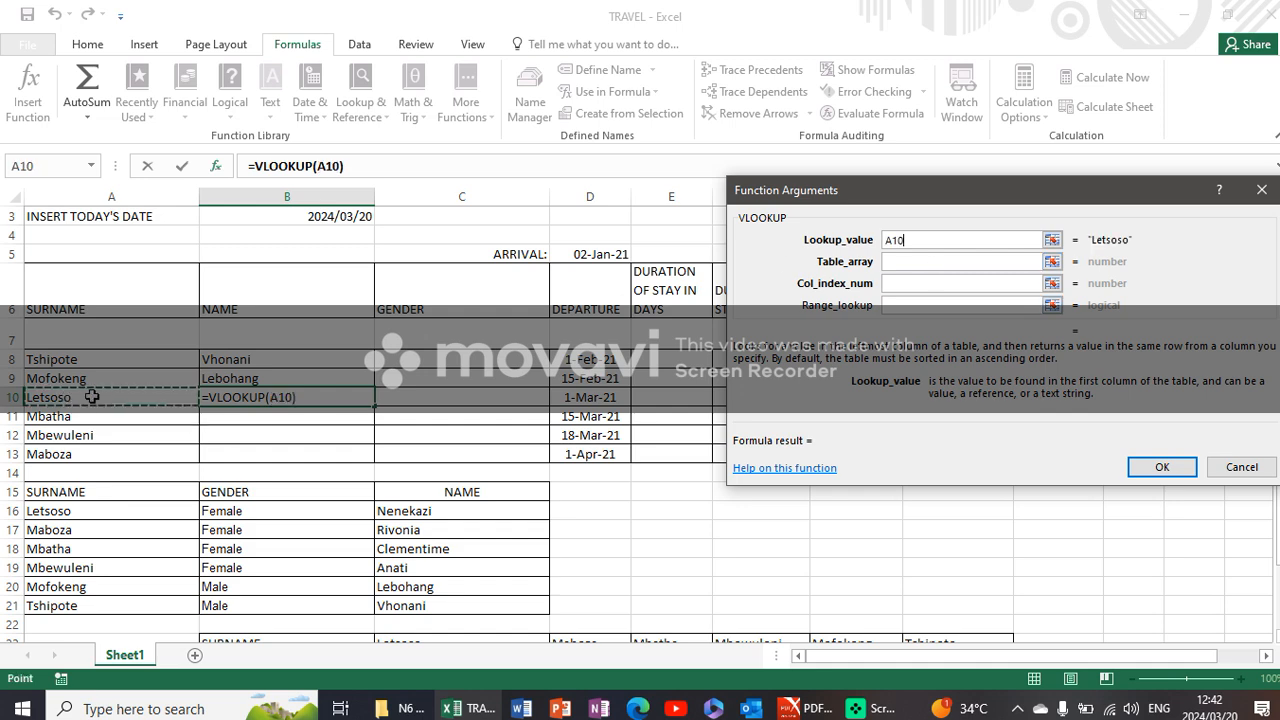
click(900, 261)
drag(80, 500, 455, 599)
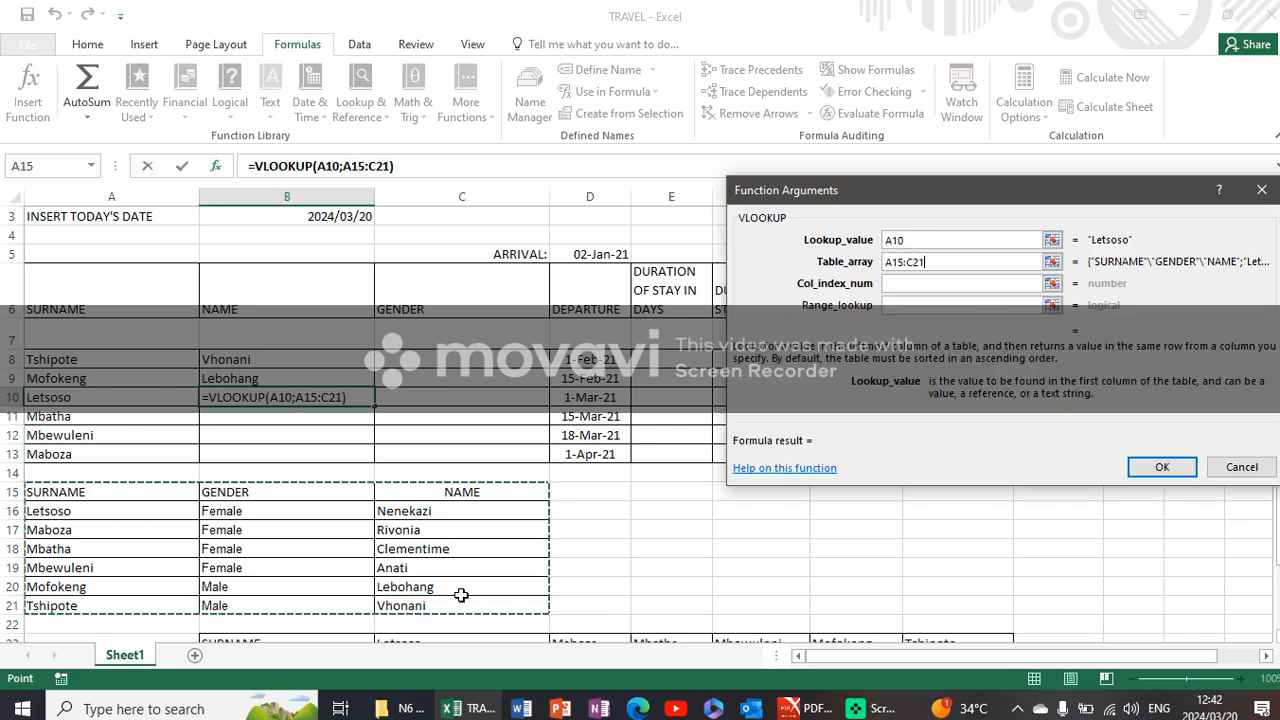
click(924, 284)
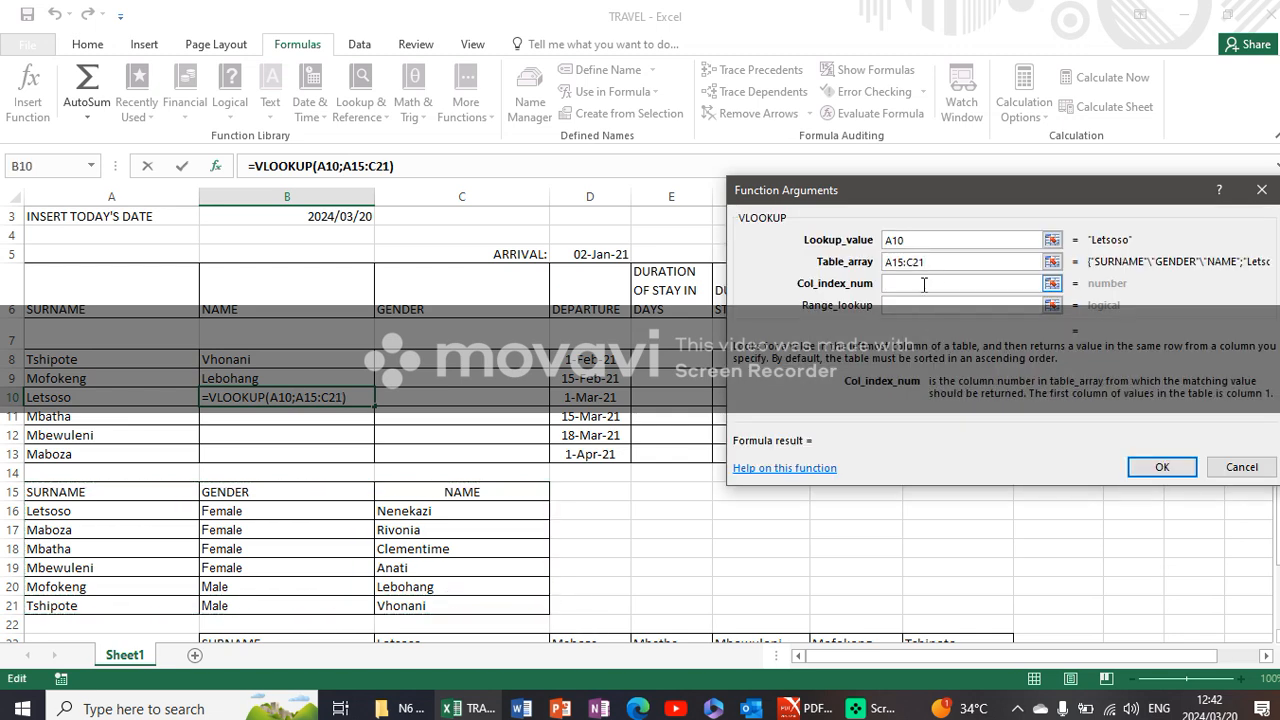
text(3)
click(928, 305)
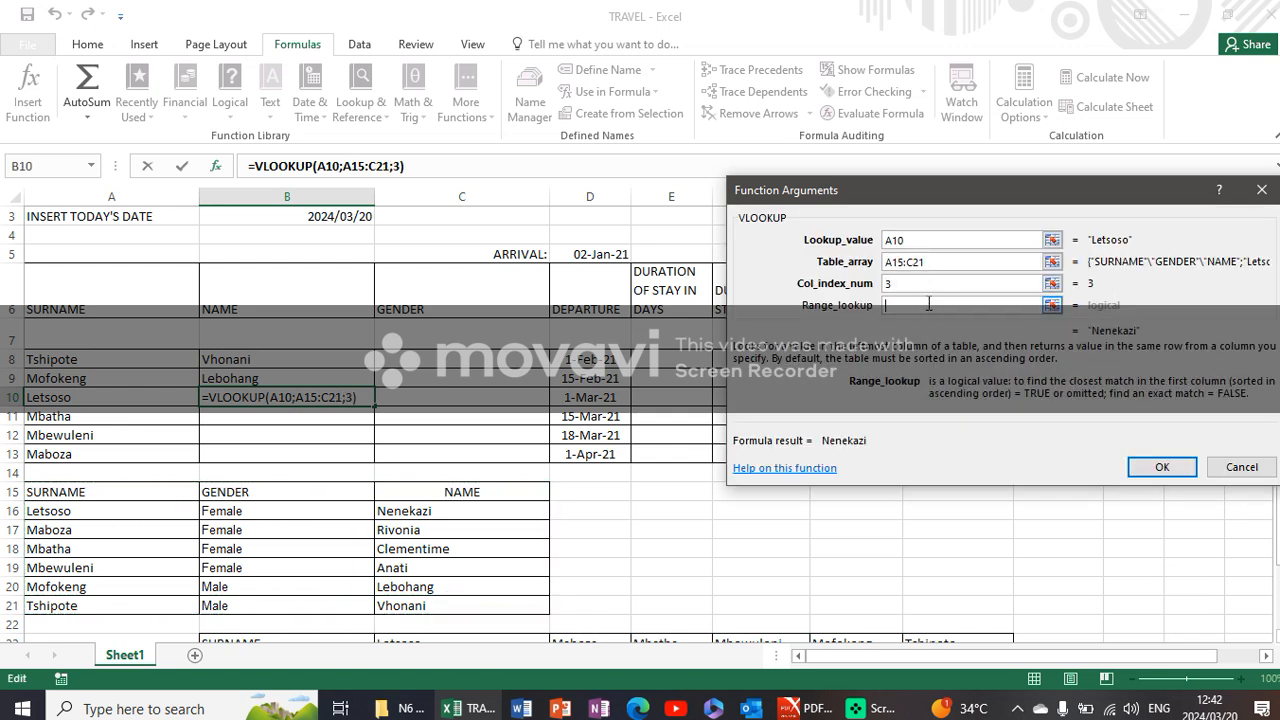
text(0)
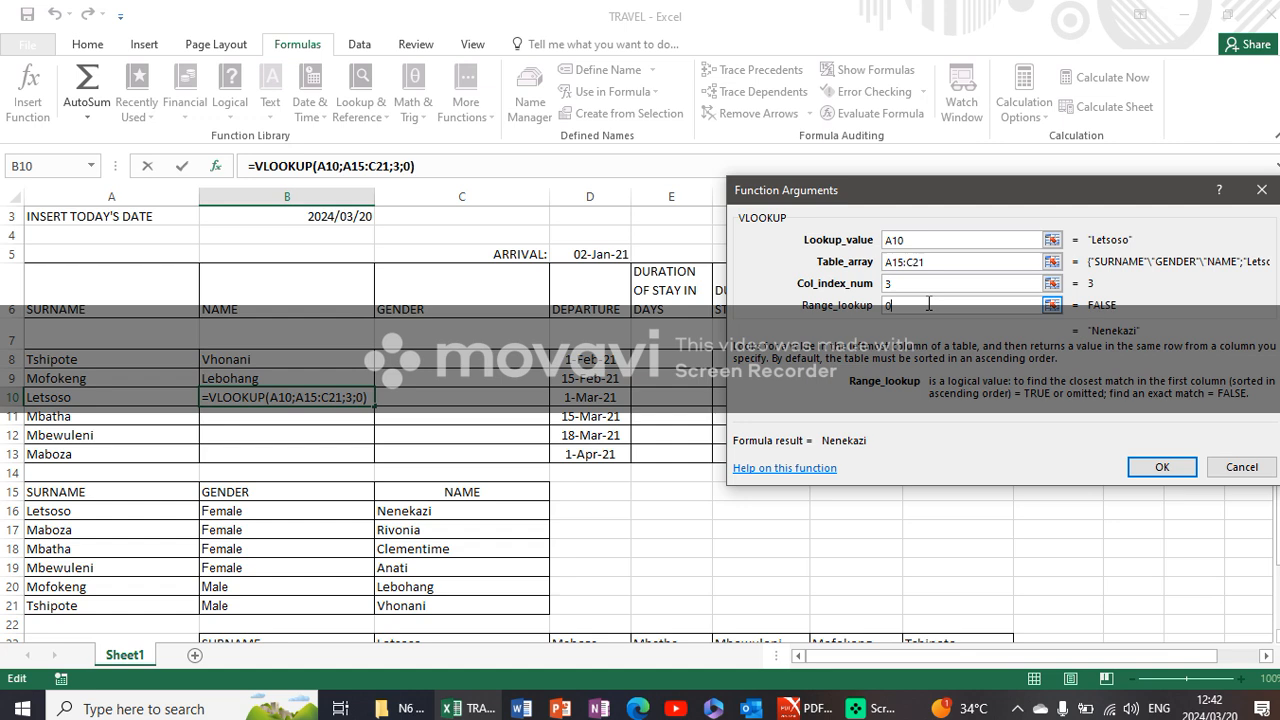
click(1162, 467)
- Insert a VLOOKUP in cell B11 with lookup value A11, table array A15:C21, column index 3 and range lookup 0
click(280, 418)
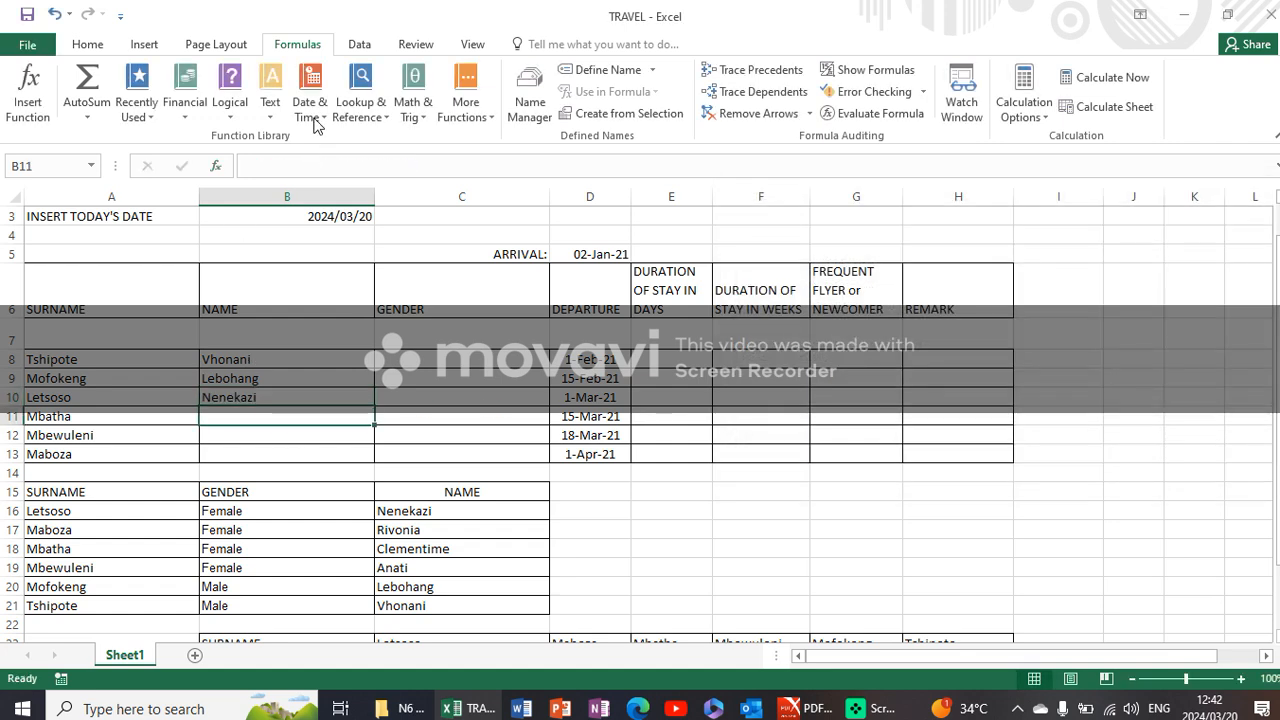
click(358, 107)
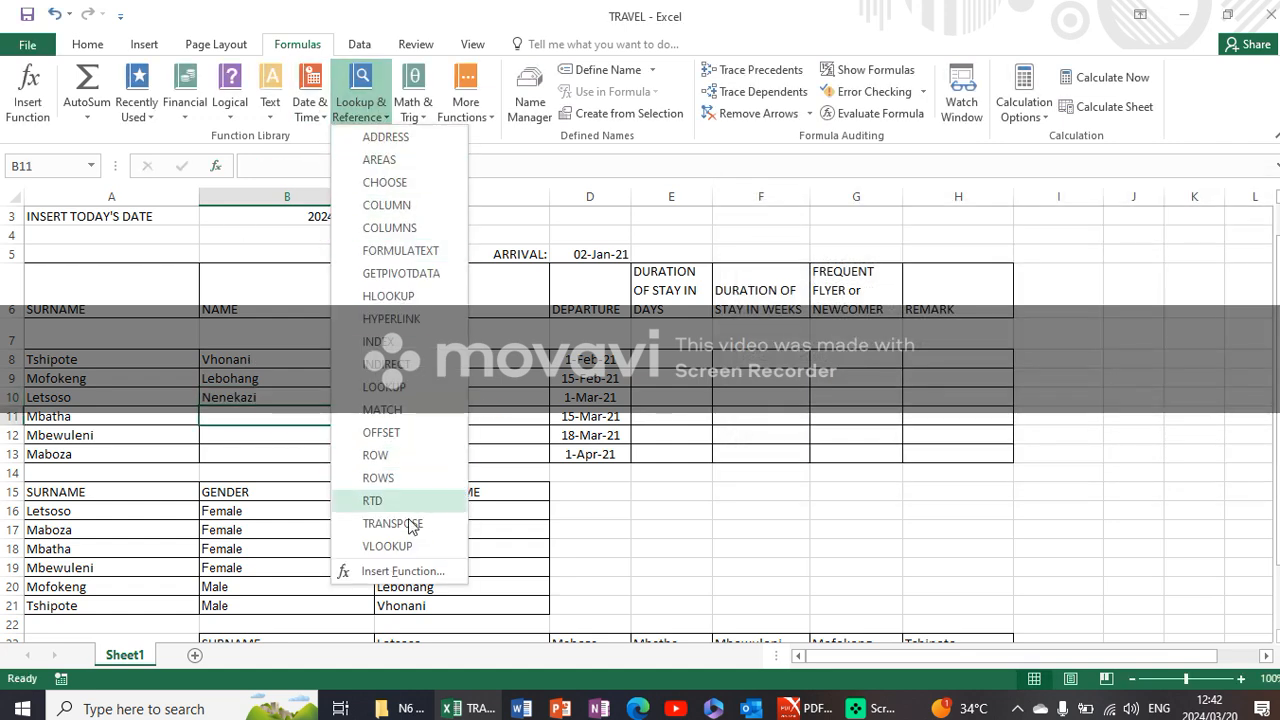
click(410, 550)
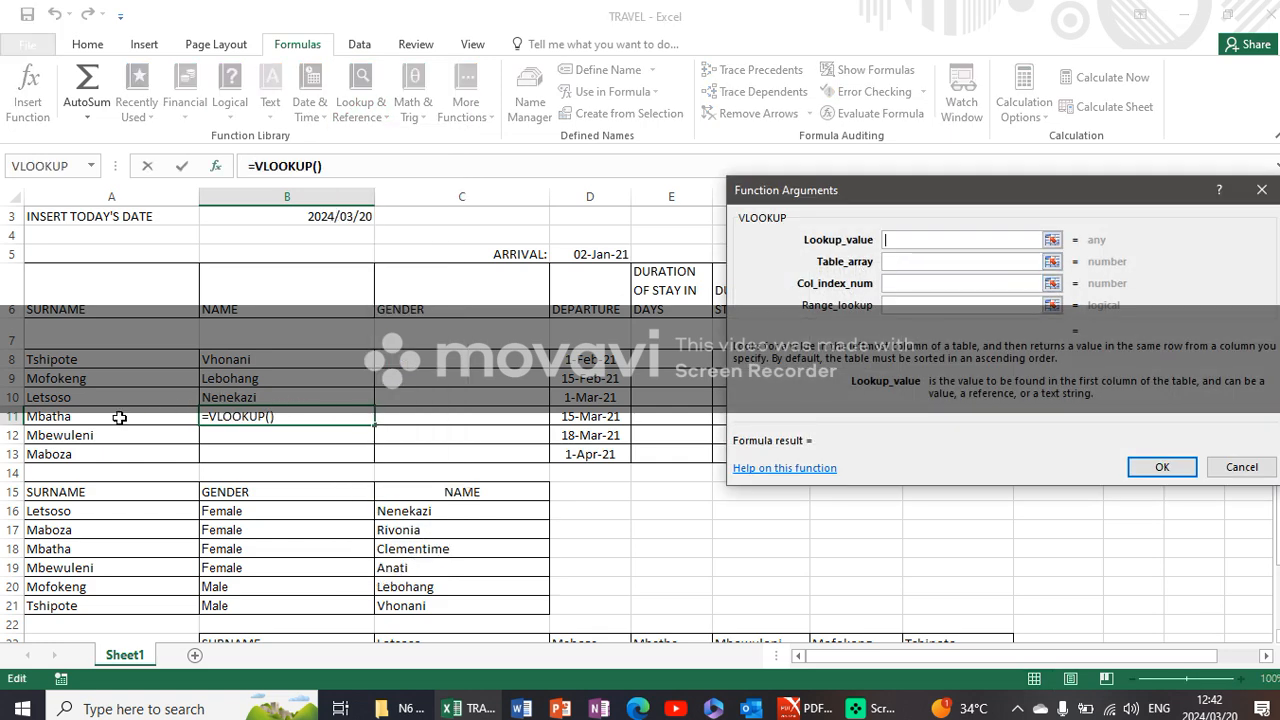
click(120, 417)
click(937, 262)
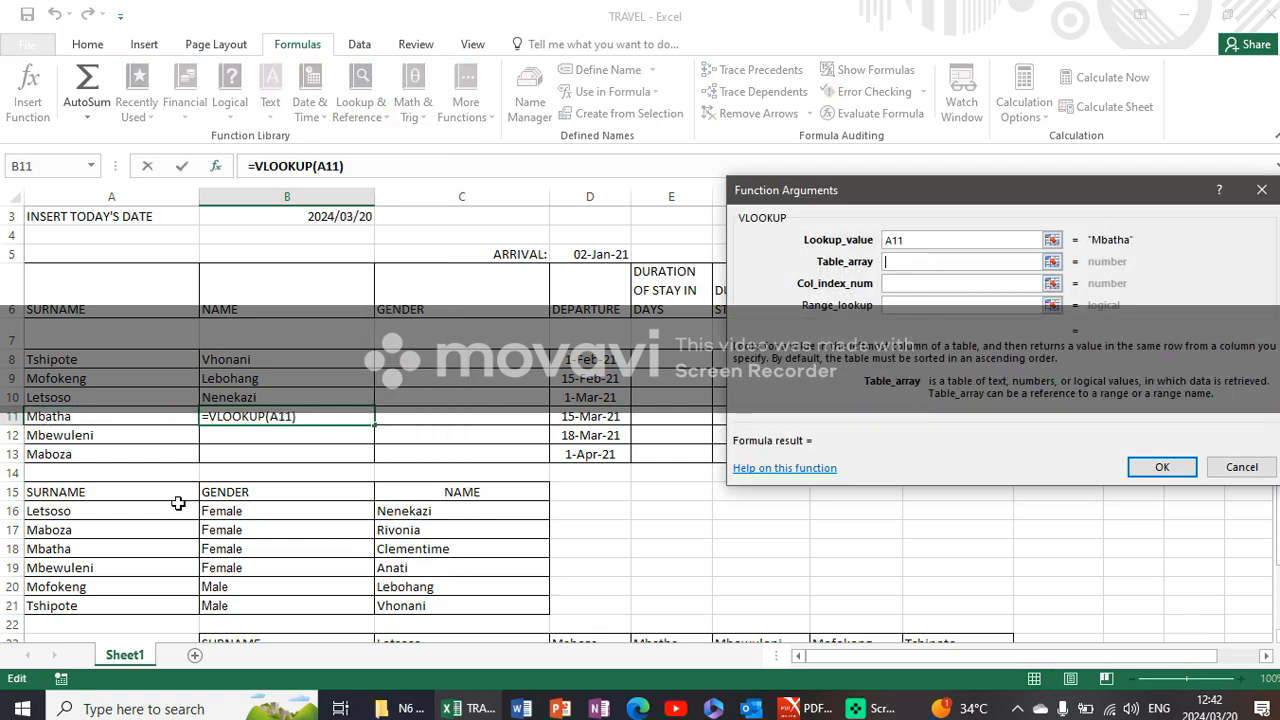
drag(102, 497, 490, 606)
click(961, 284)
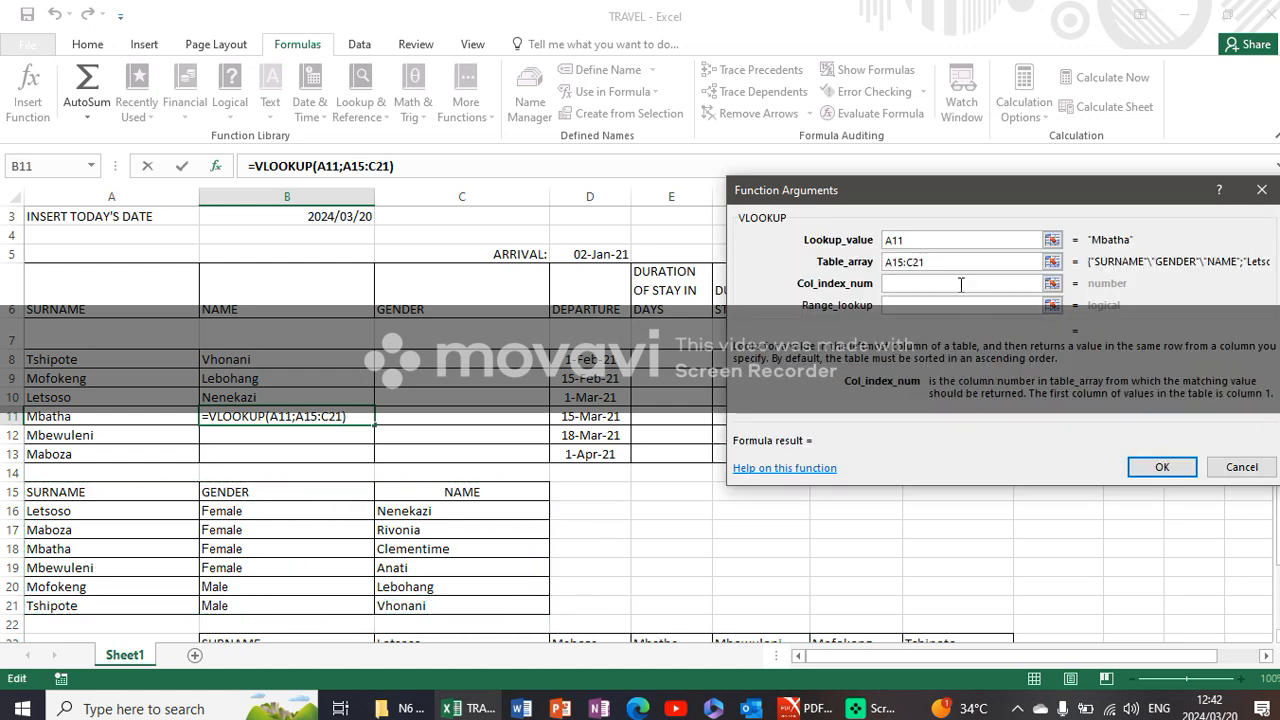
text(3)
click(956, 306)
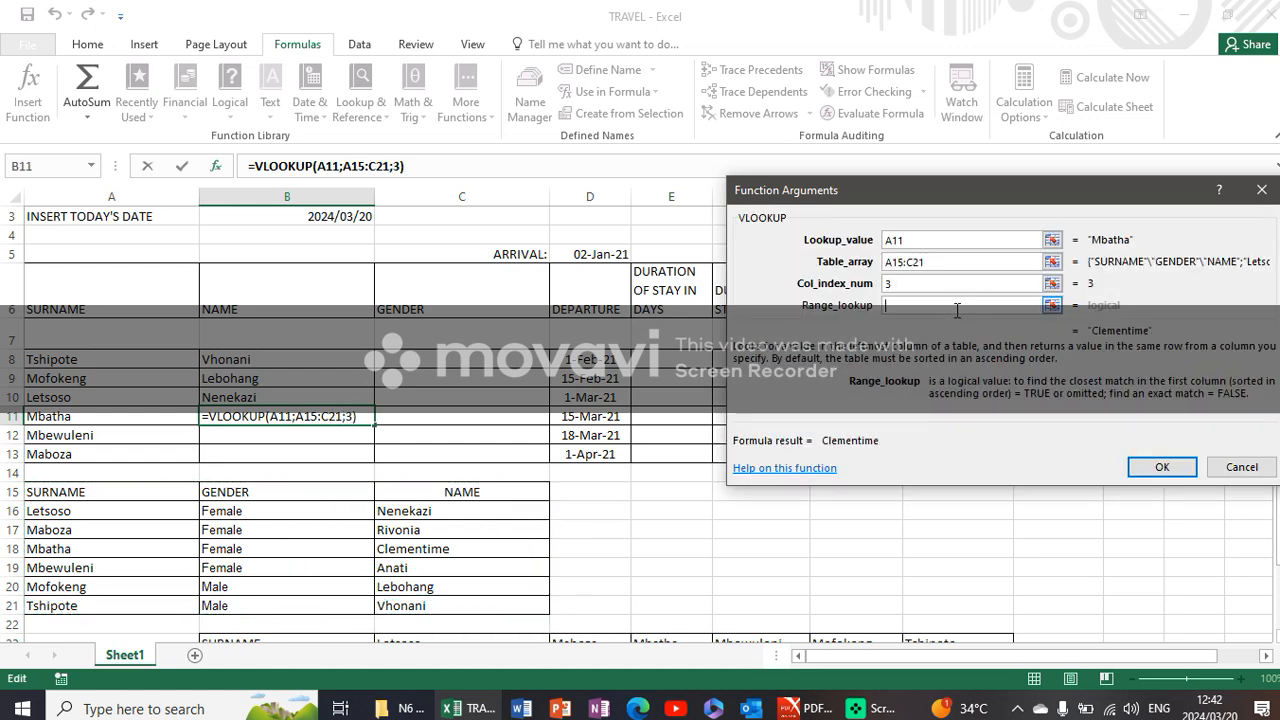
text(0)
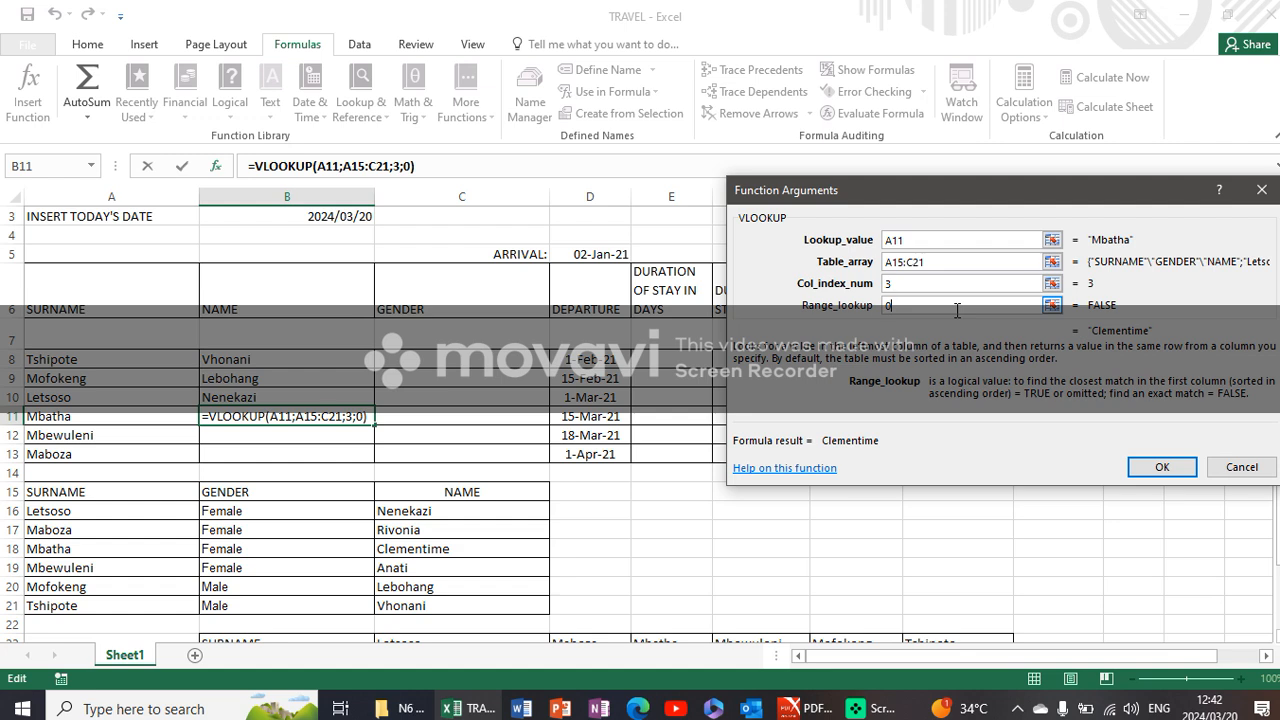
click(1160, 467)
- Insert a VLOOKUP in cell B12 with lookup value A12, table array A15:C21, column index 3 and range lookup 0
click(247, 438)
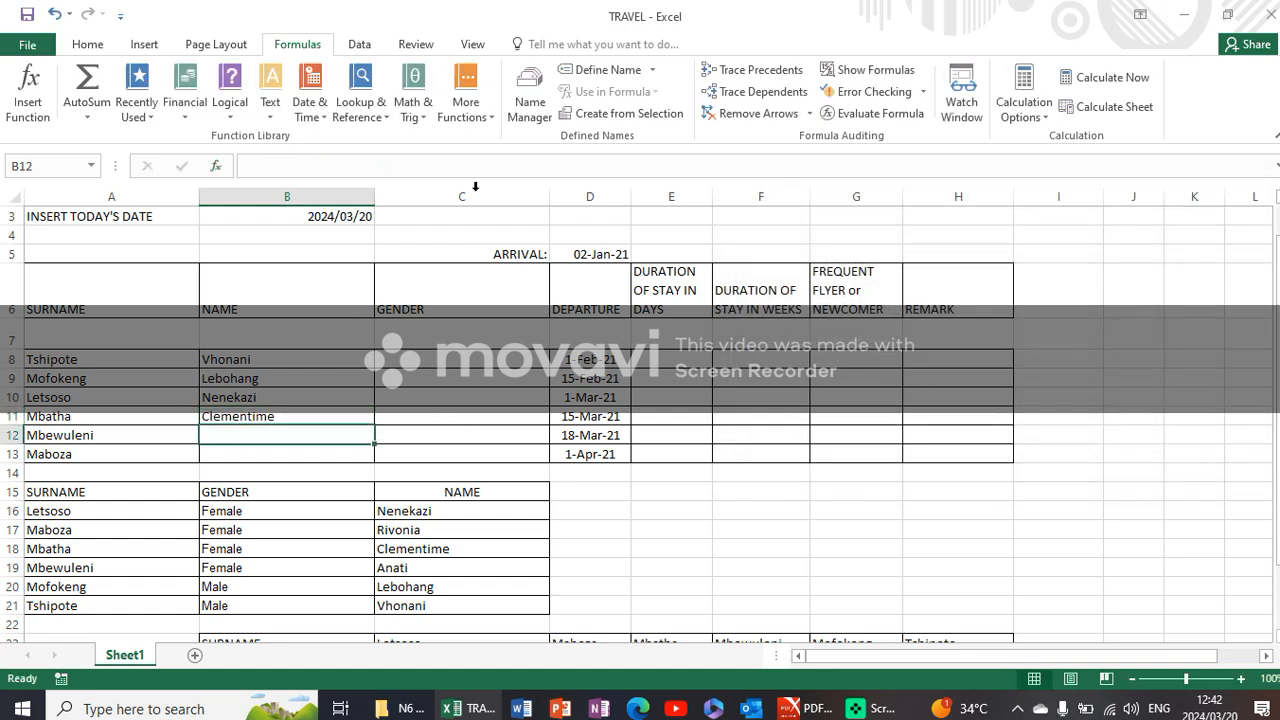
click(360, 105)
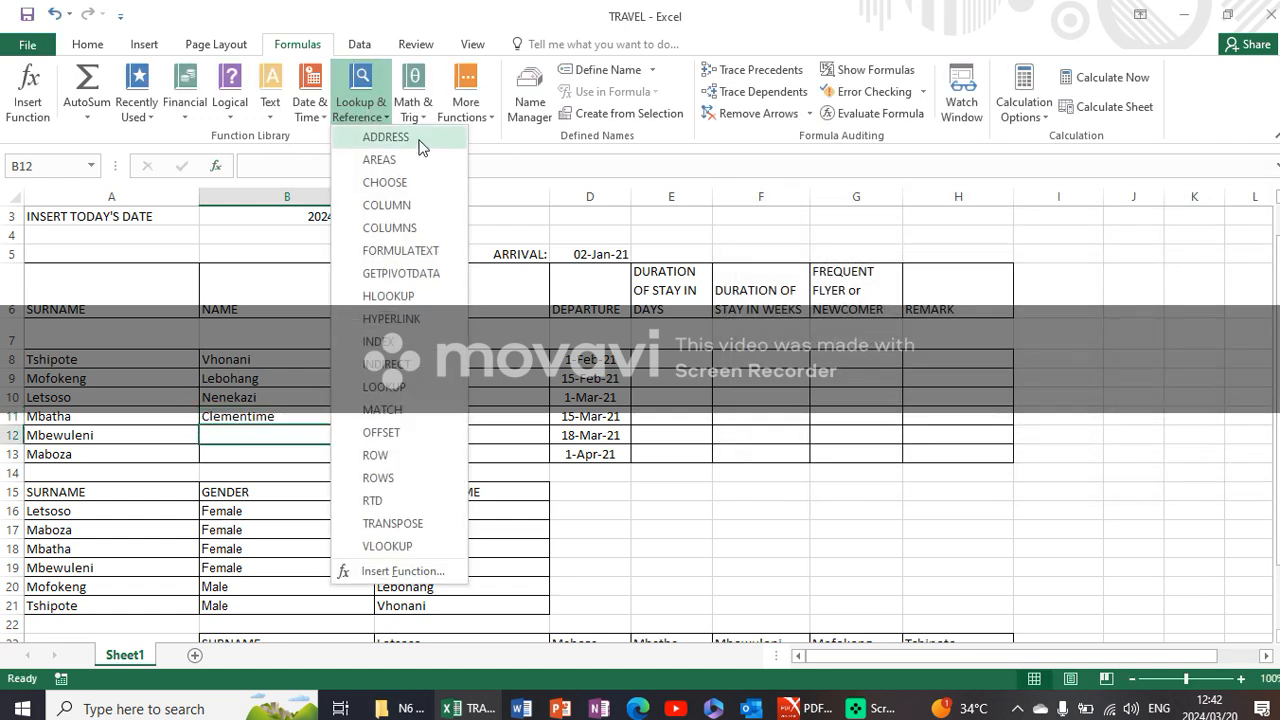
click(396, 548)
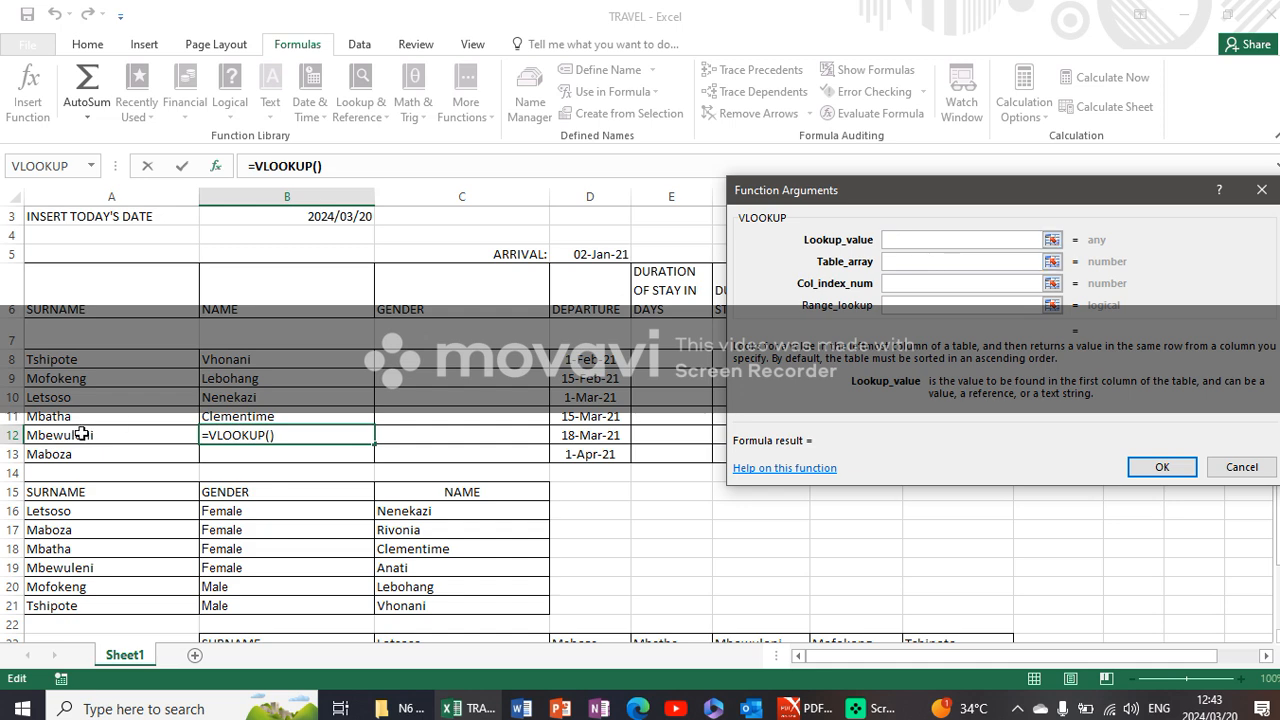
click(82, 435)
key(Tab)
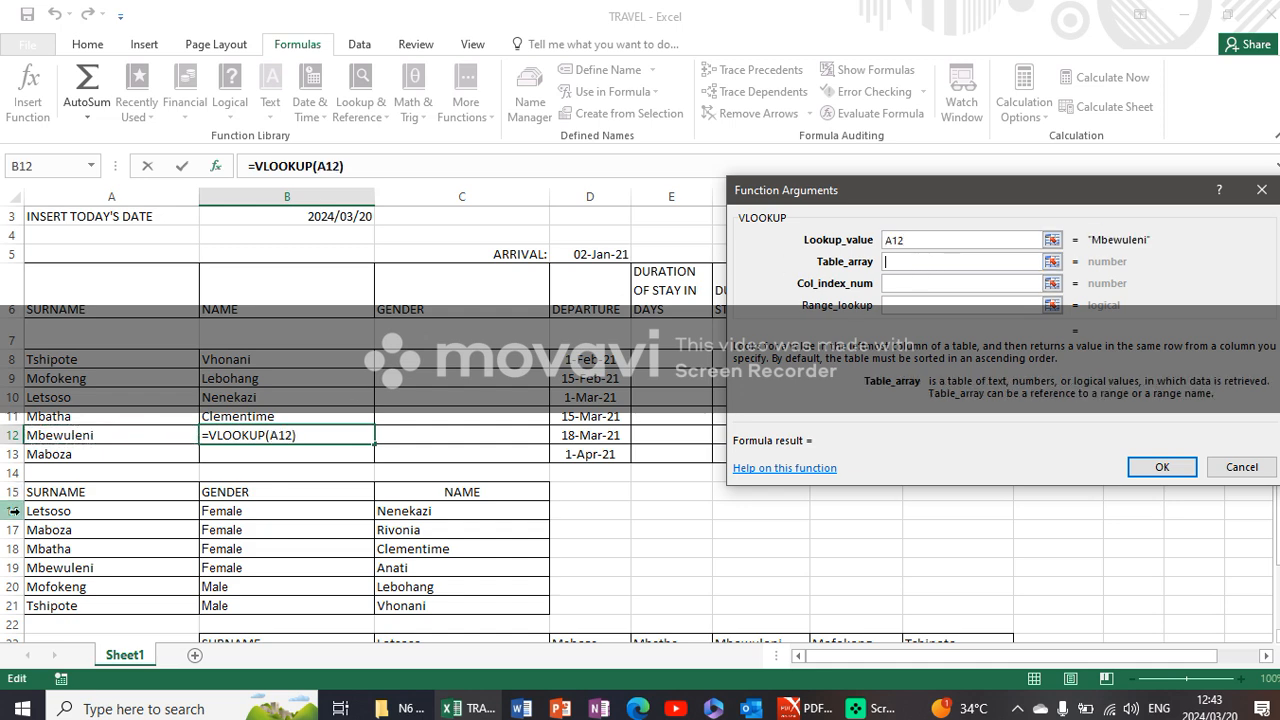
drag(70, 495, 449, 612)
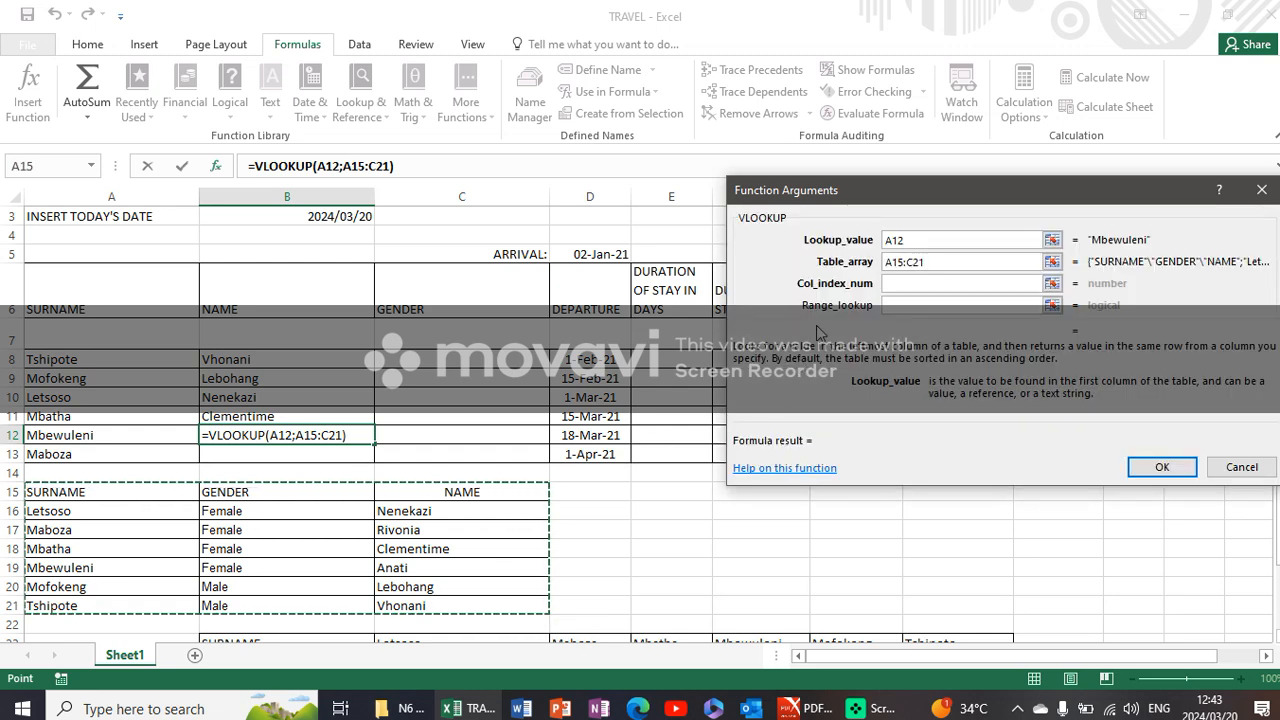
click(896, 284)
text(3)
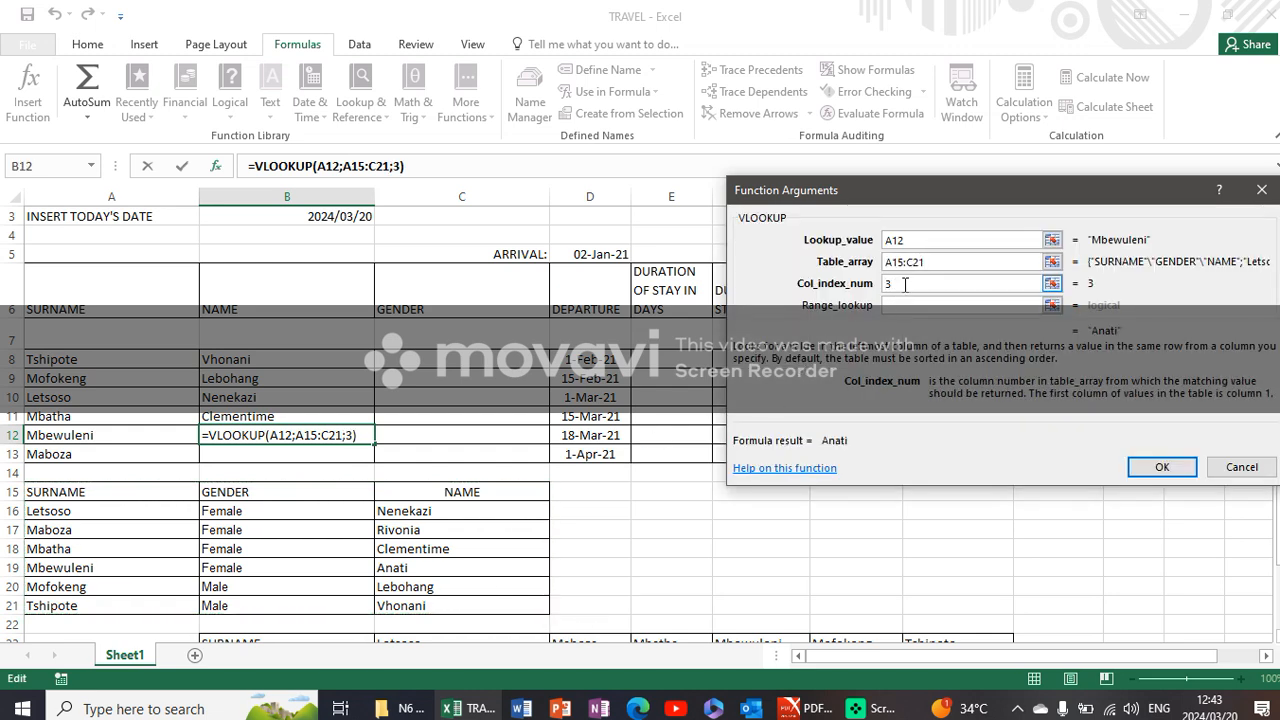
click(925, 307)
text(0)
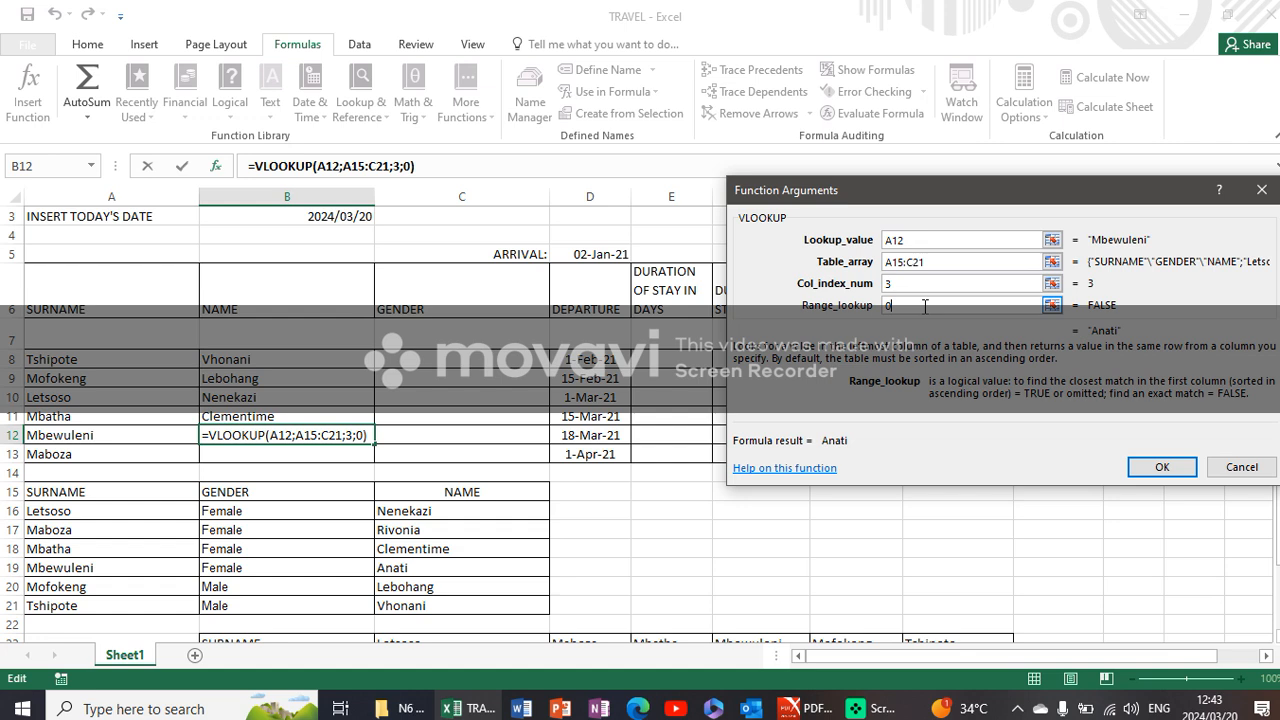
click(1162, 466)
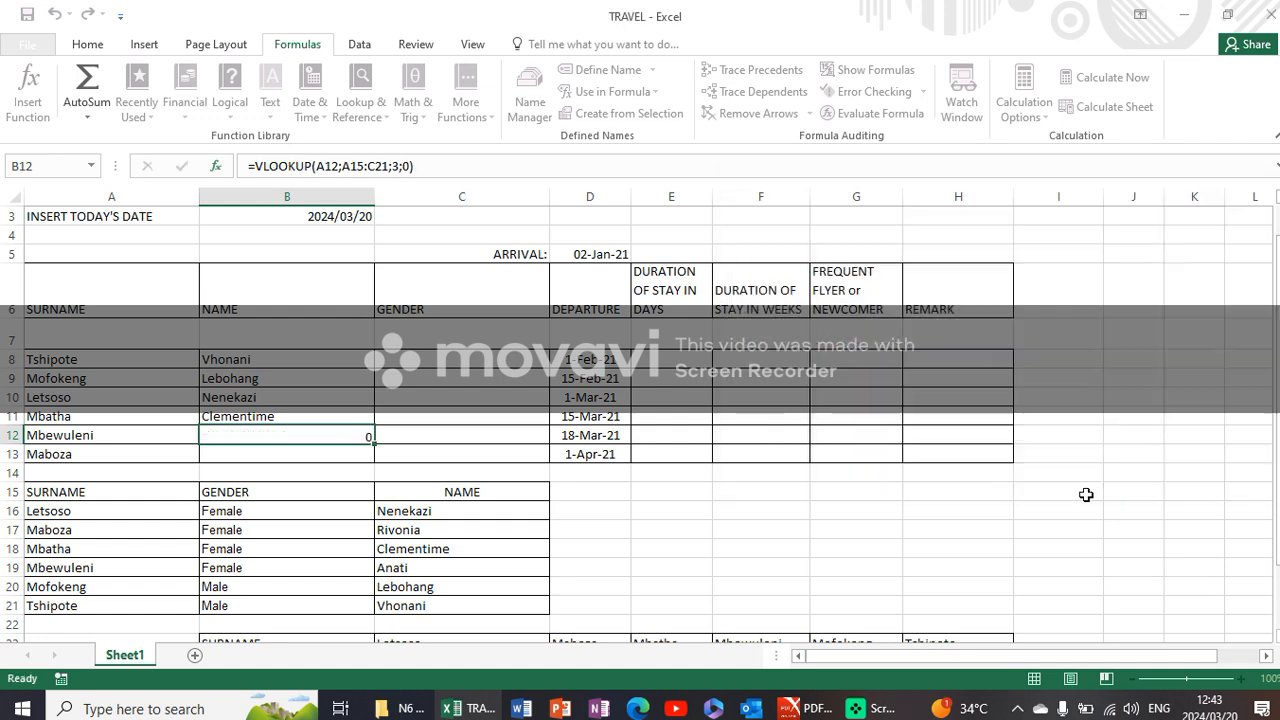
- Insert a VLOOKUP in cell B13 with lookup value A13, table array A15:C21, column index 3 and range lookup 0
click(287, 452)
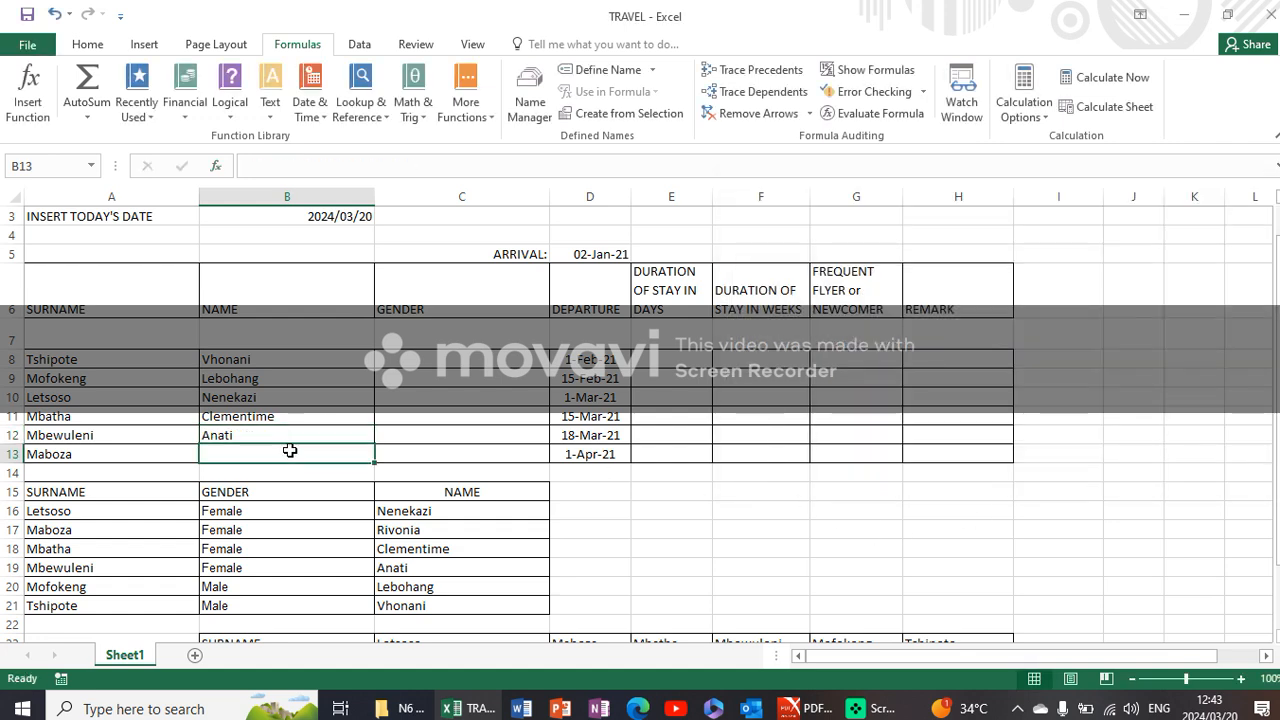
click(380, 117)
click(385, 546)
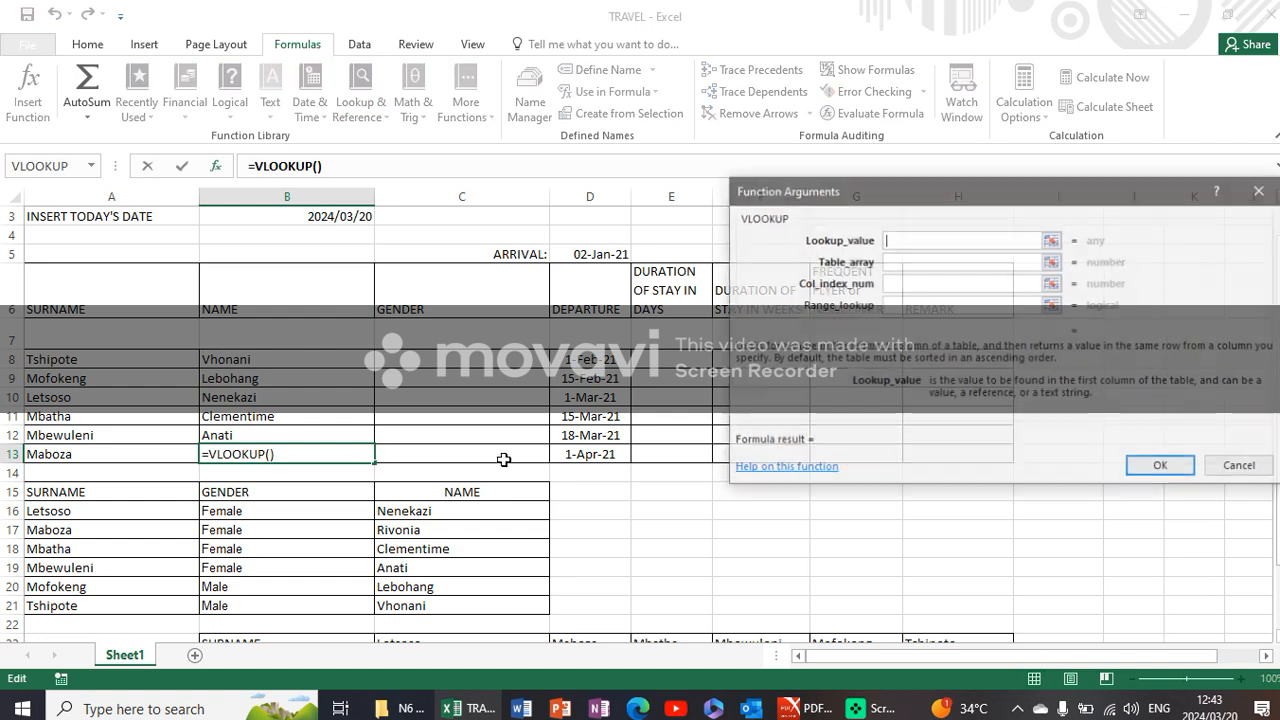
click(87, 458)
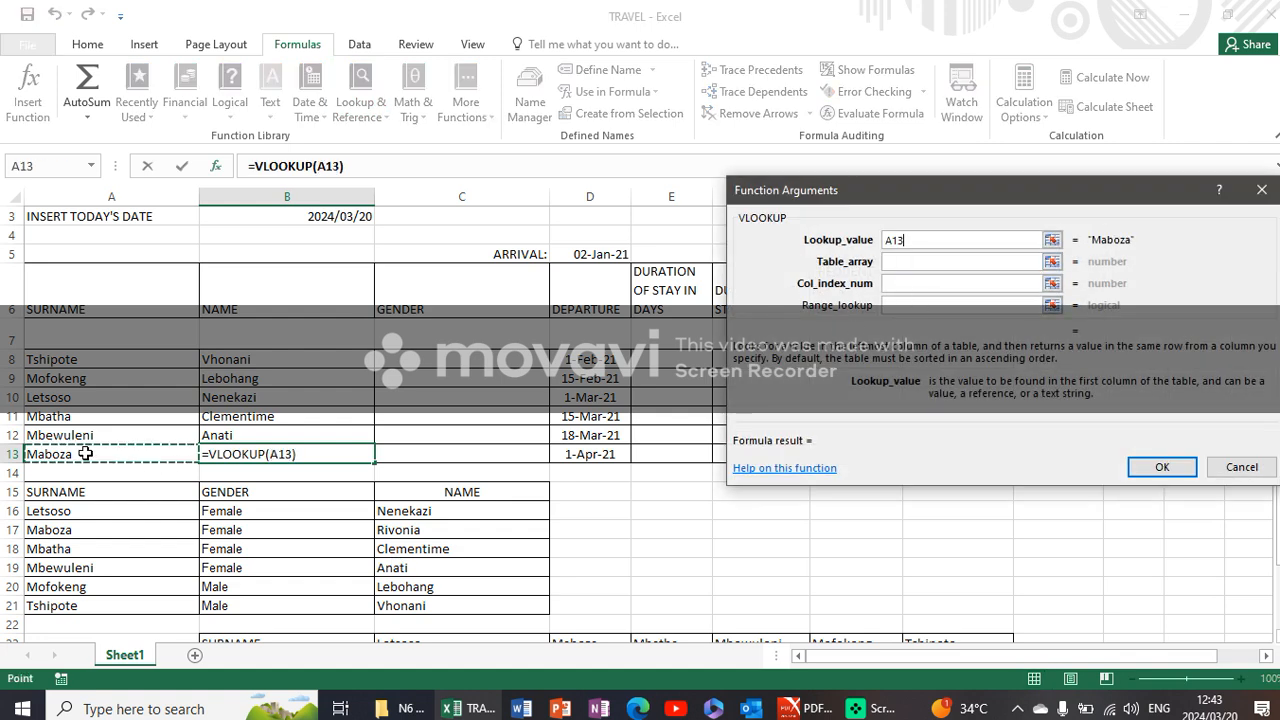
click(908, 262)
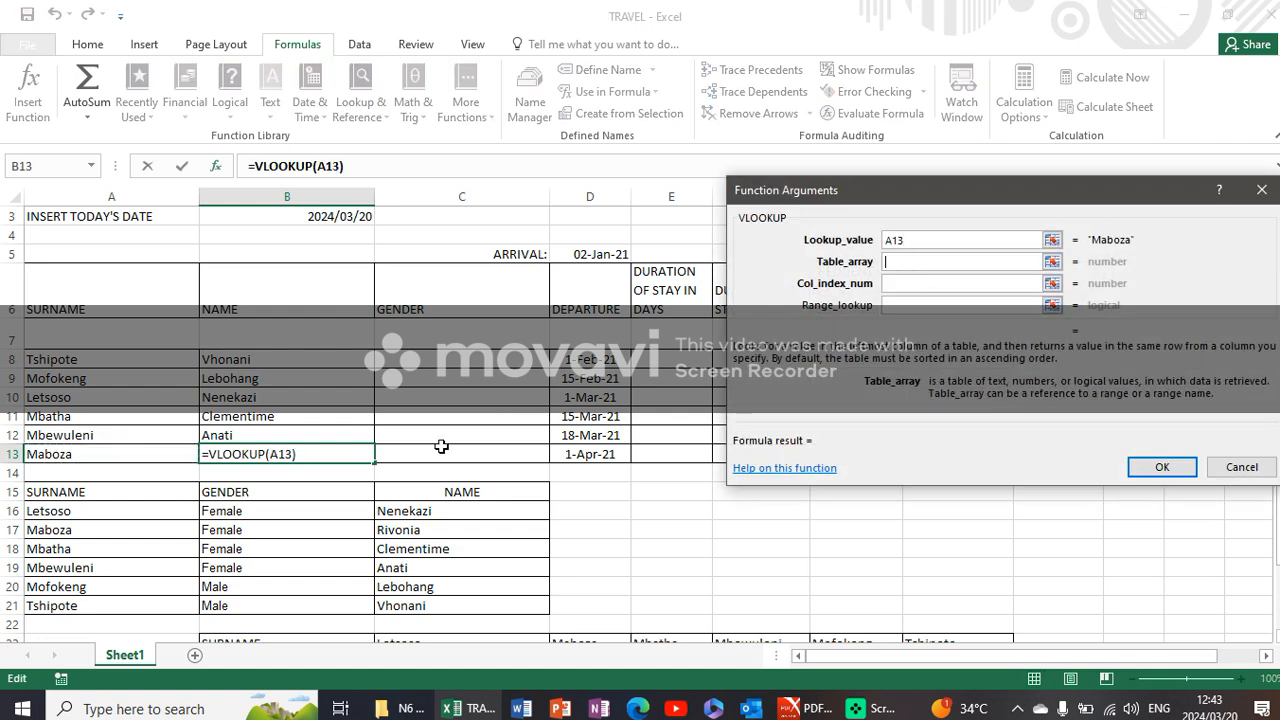
drag(140, 492, 457, 605)
click(908, 284)
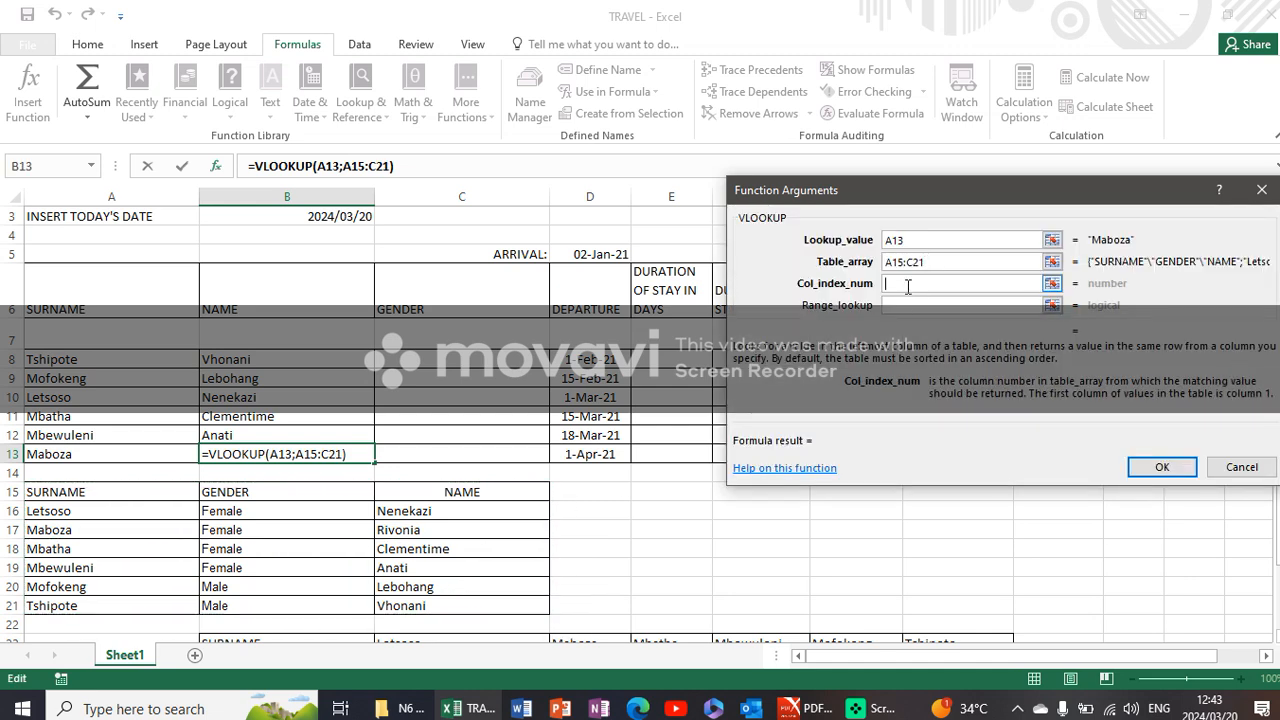
text(3)
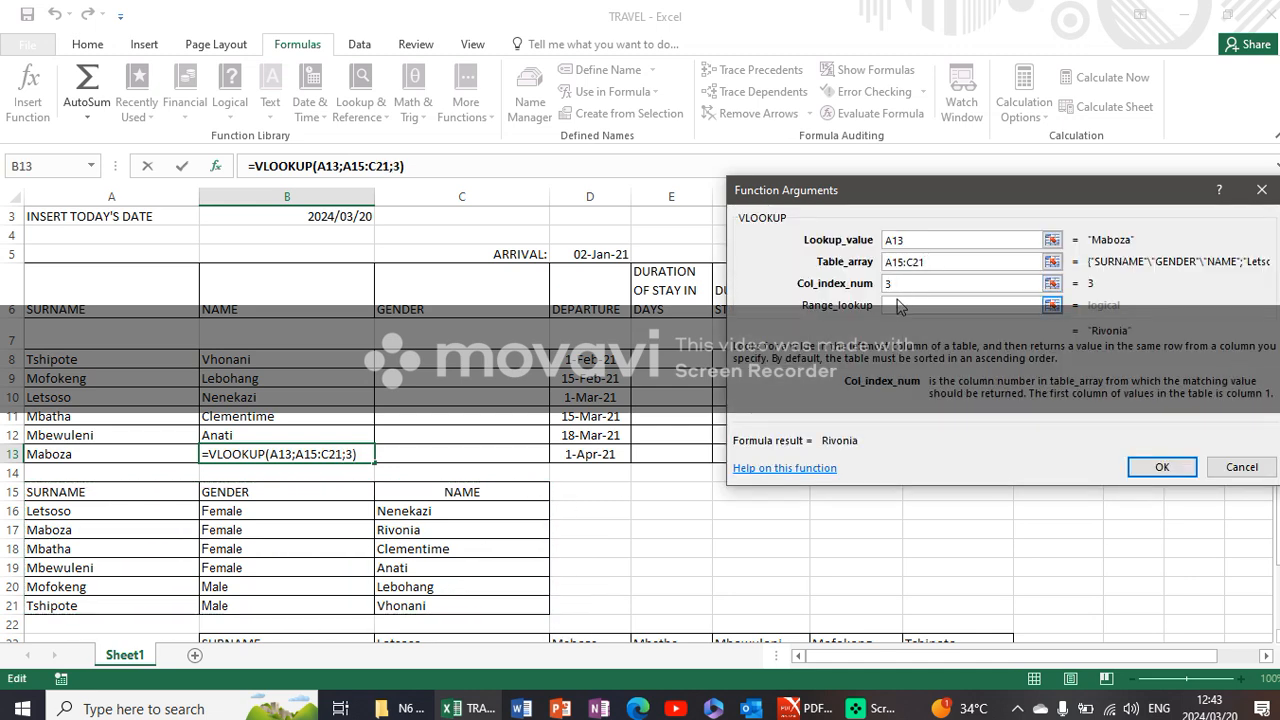
click(907, 305)
text(0)
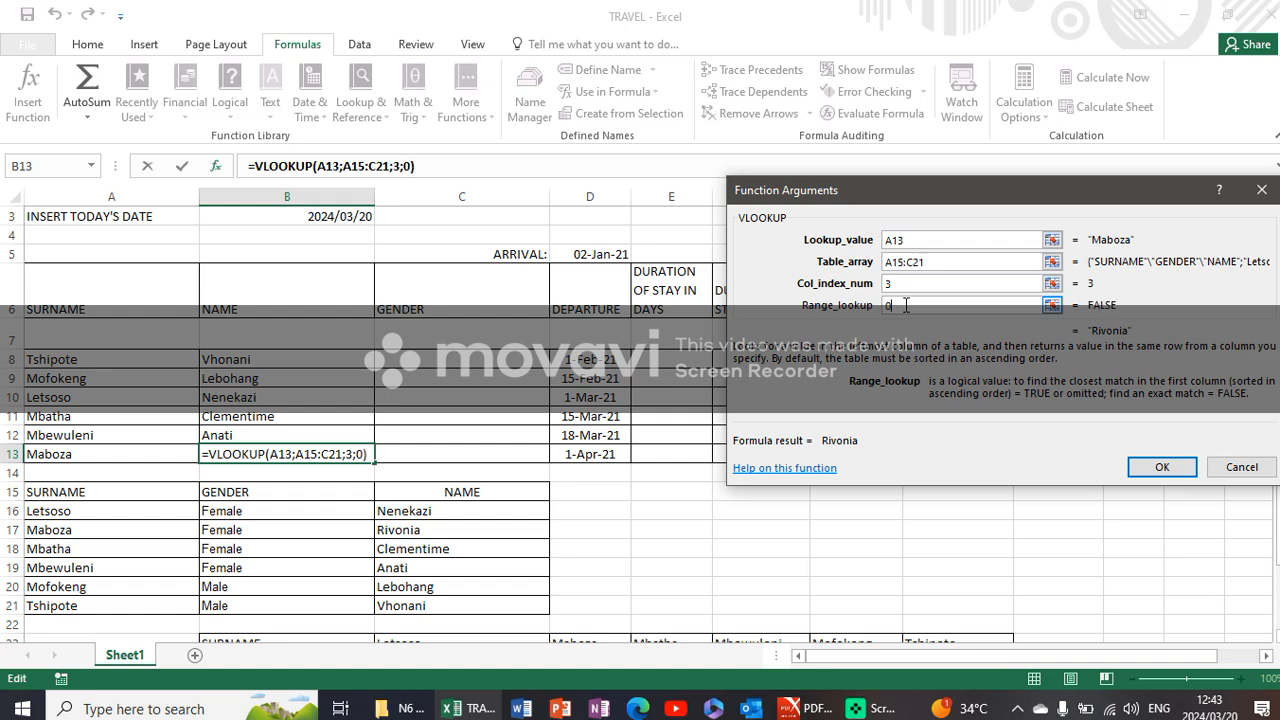
click(1165, 467)
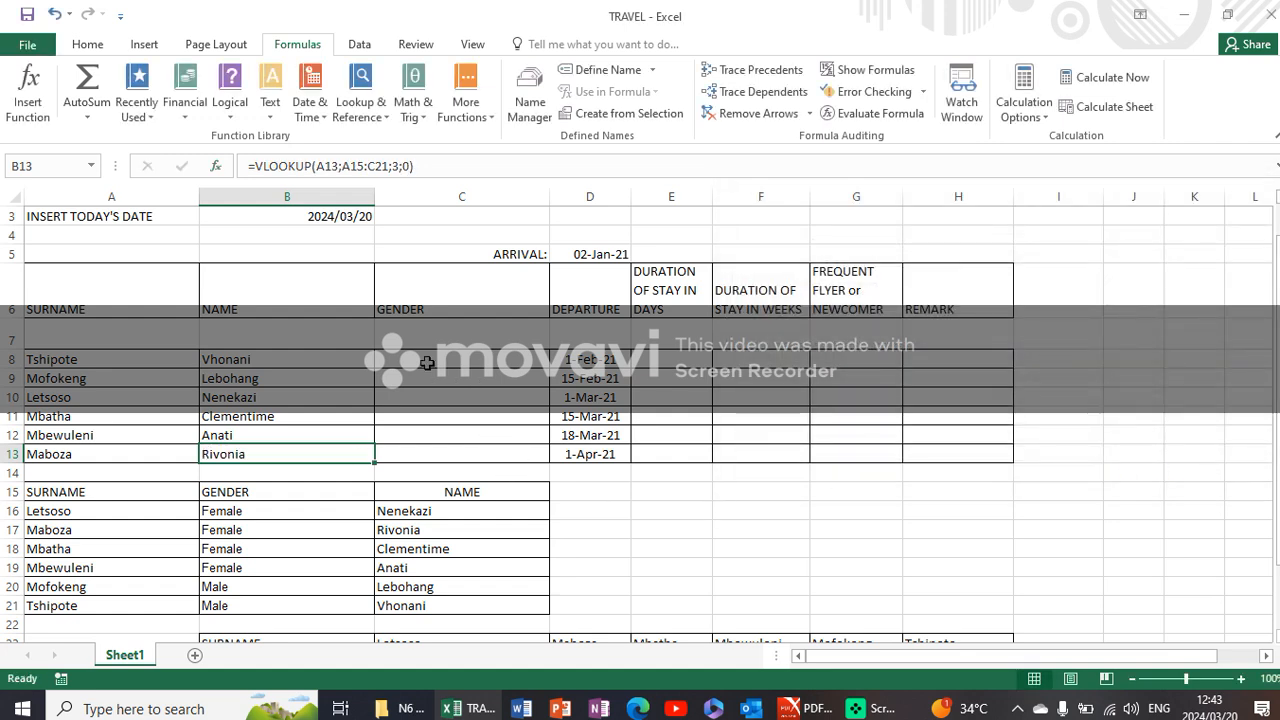
- Select cell C8, read the GENDER column instruction in the question paper in PDF X, and return to the TRAVEL workbook in Excel
click(428, 361)
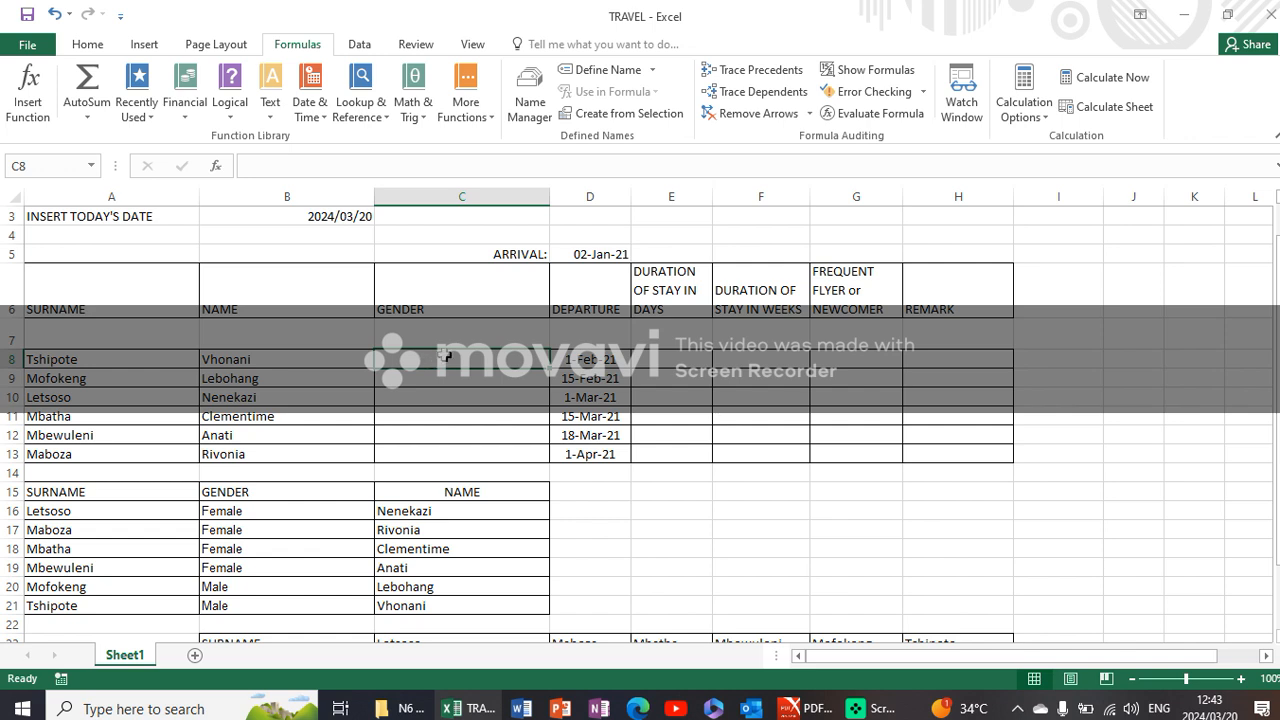
click(803, 708)
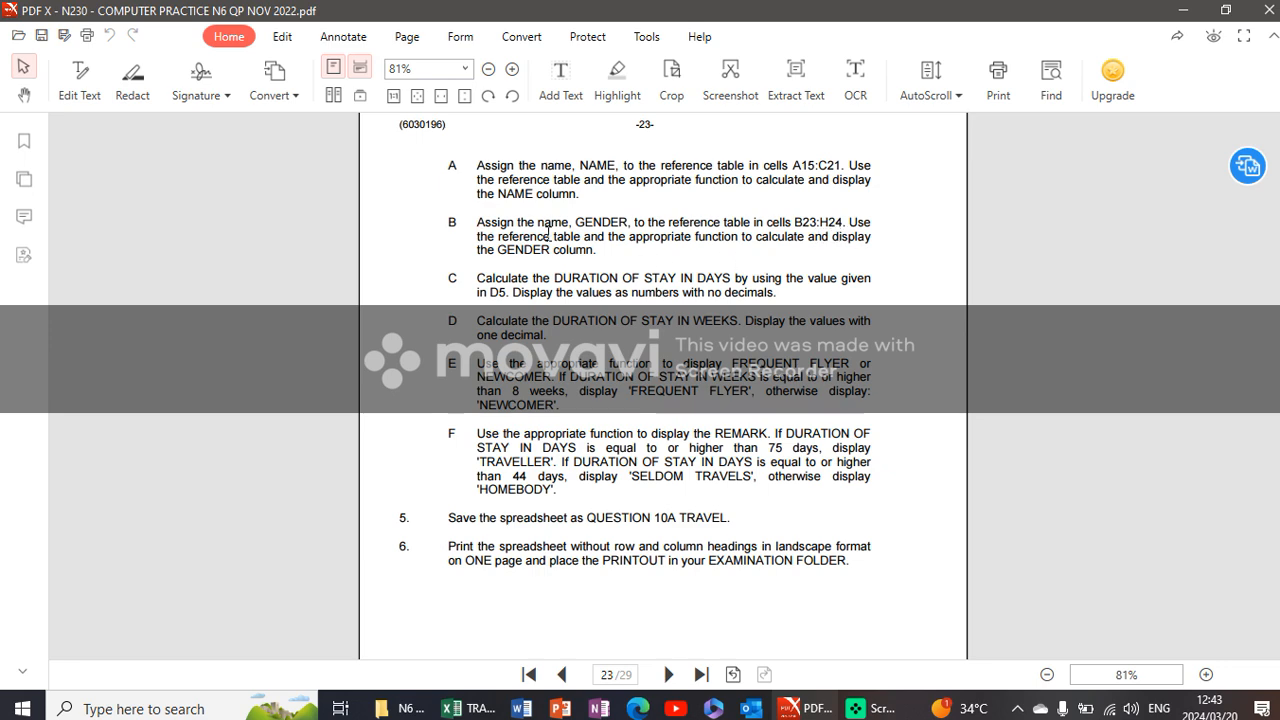
click(466, 708)
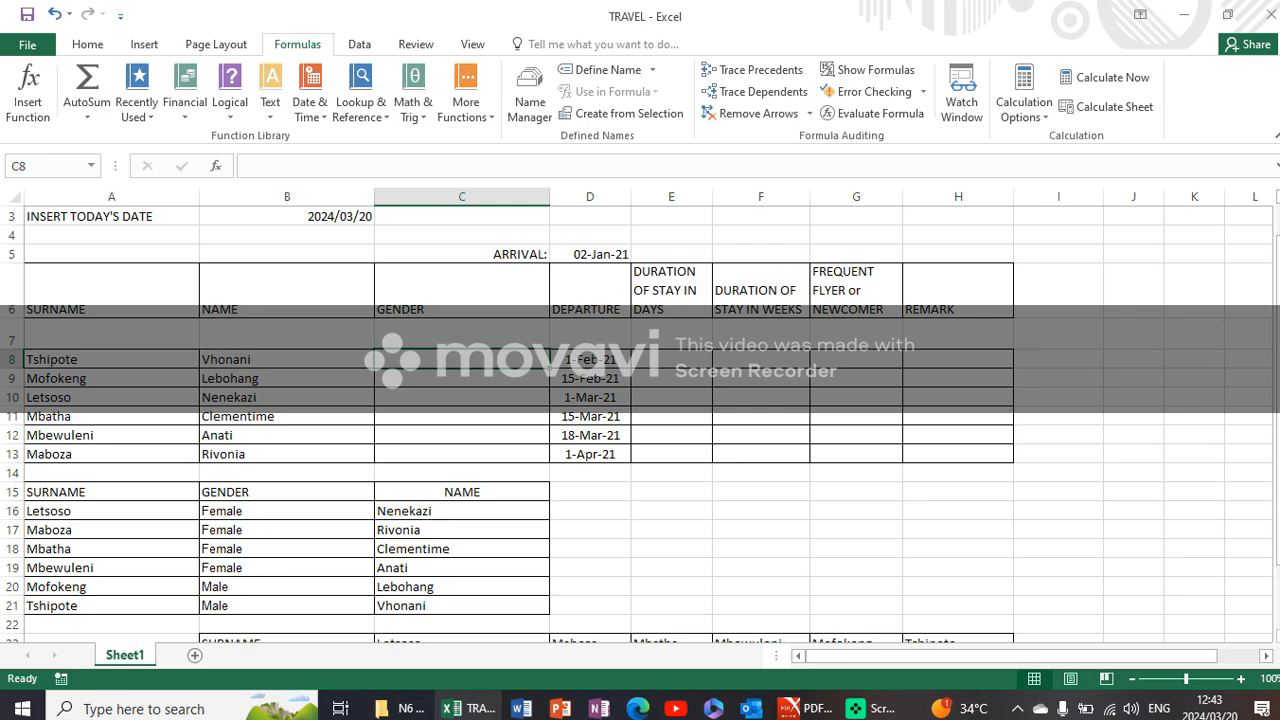
- Insert an HLOOKUP in cell C8 with lookup value A8, table array B23:H24, row index 2 and range lookup 0
drag(1278, 311, 1278, 348)
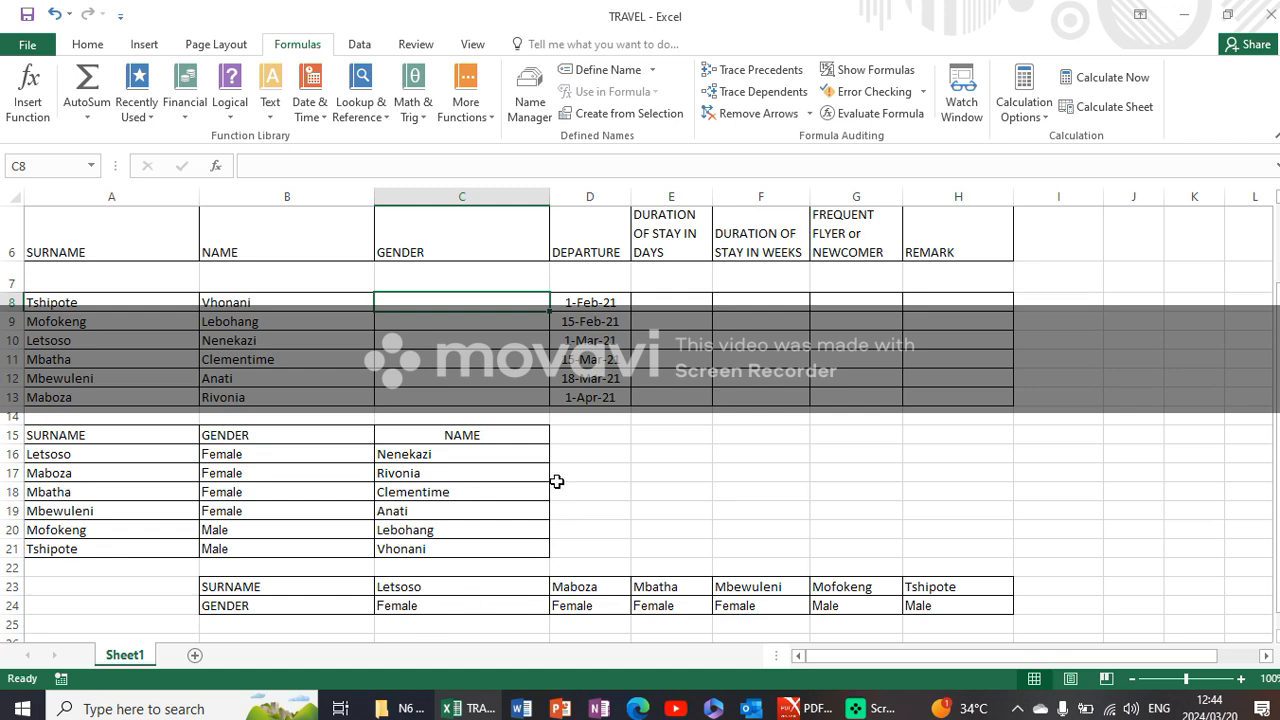
click(365, 118)
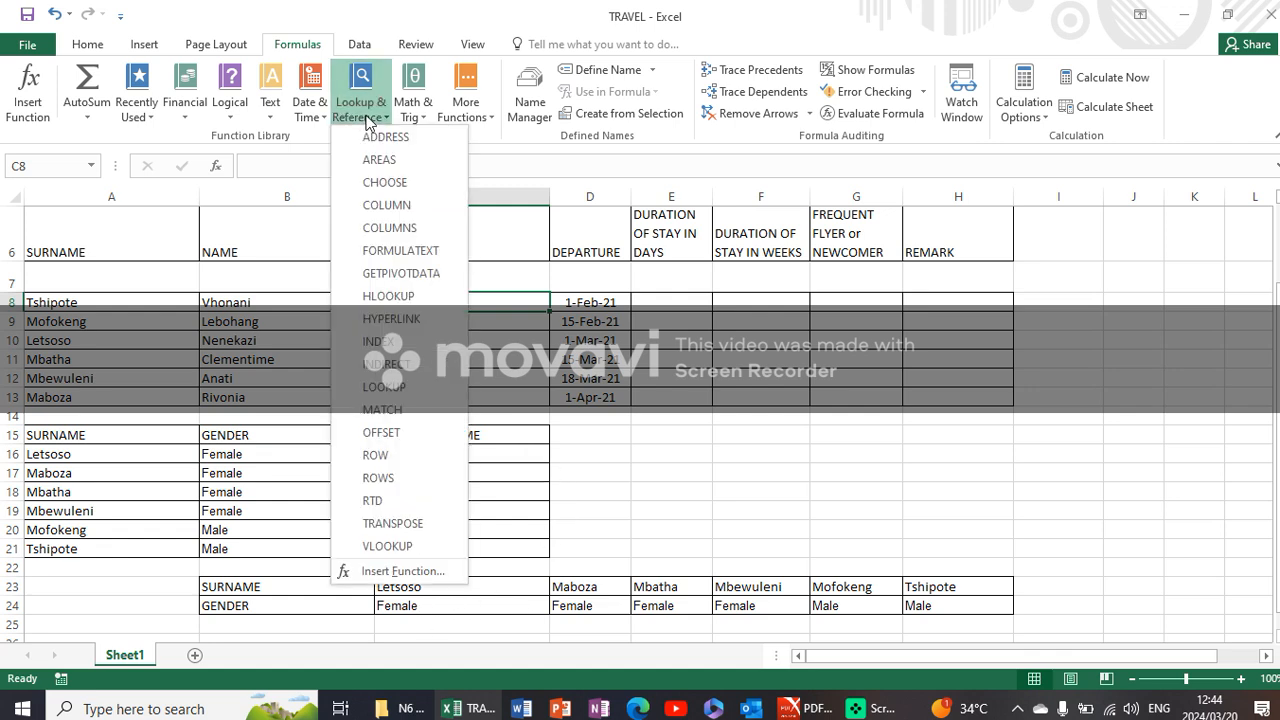
click(418, 298)
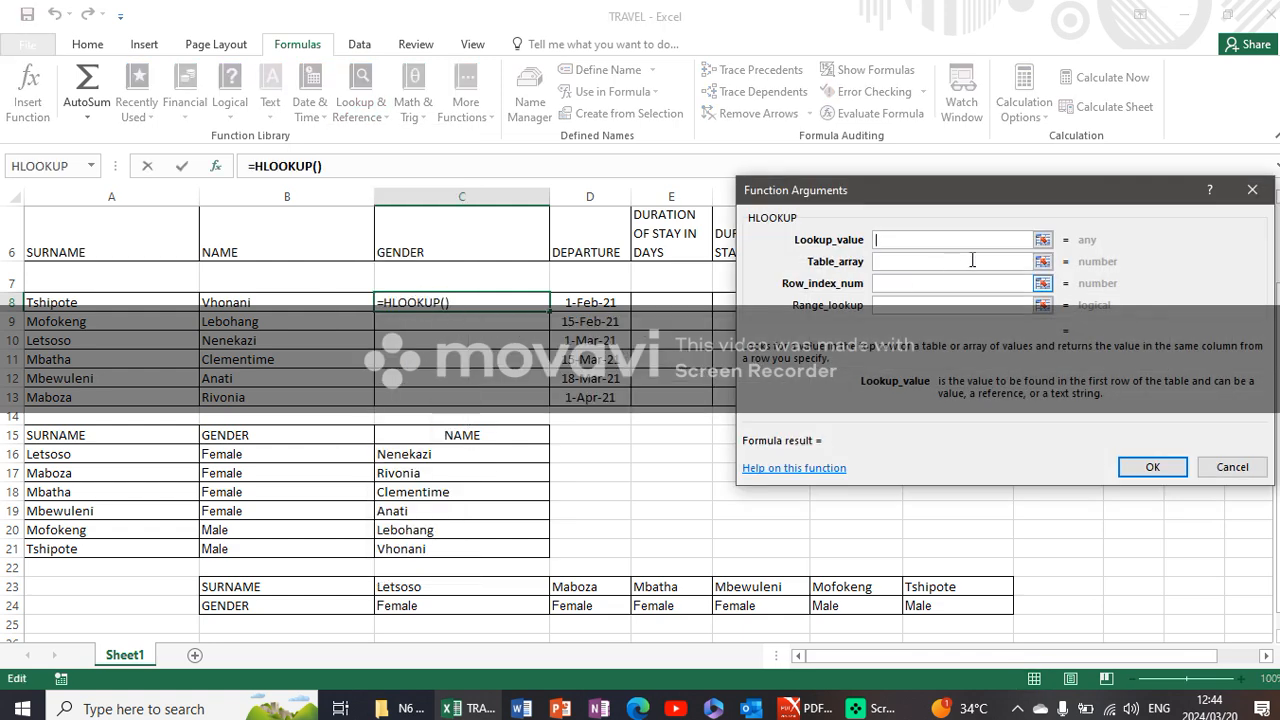
click(109, 303)
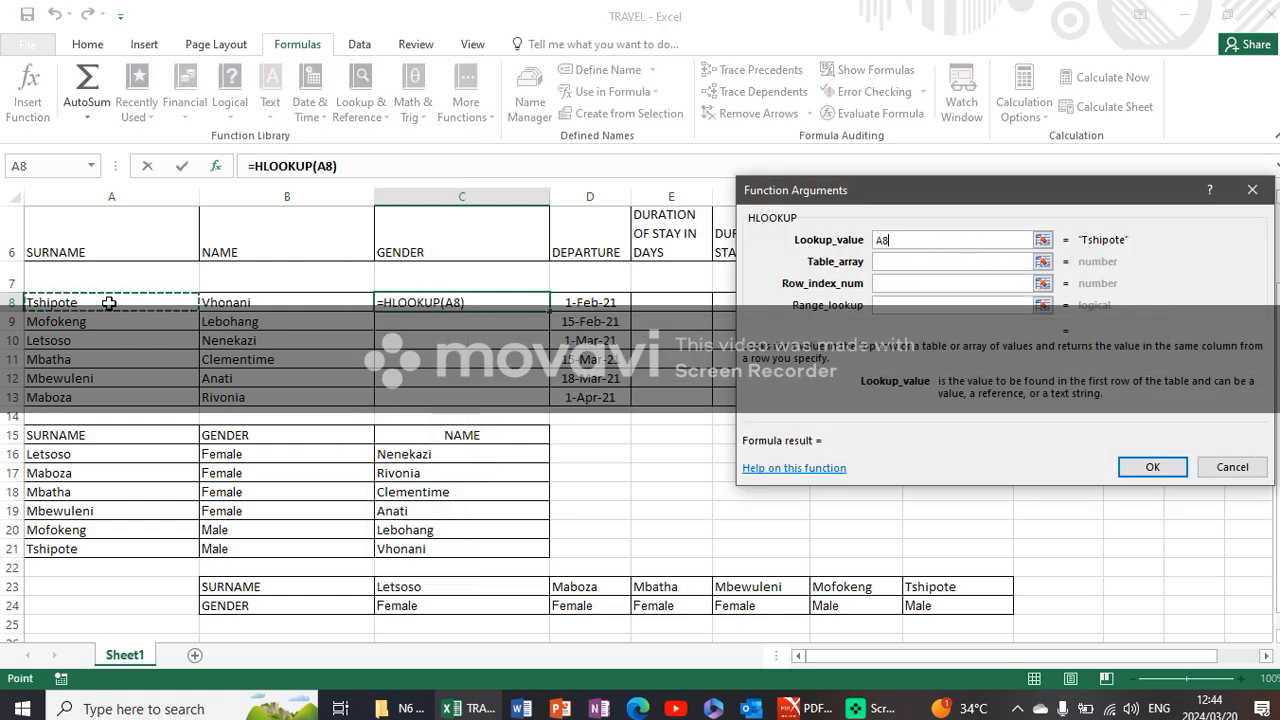
click(906, 261)
drag(234, 587, 952, 607)
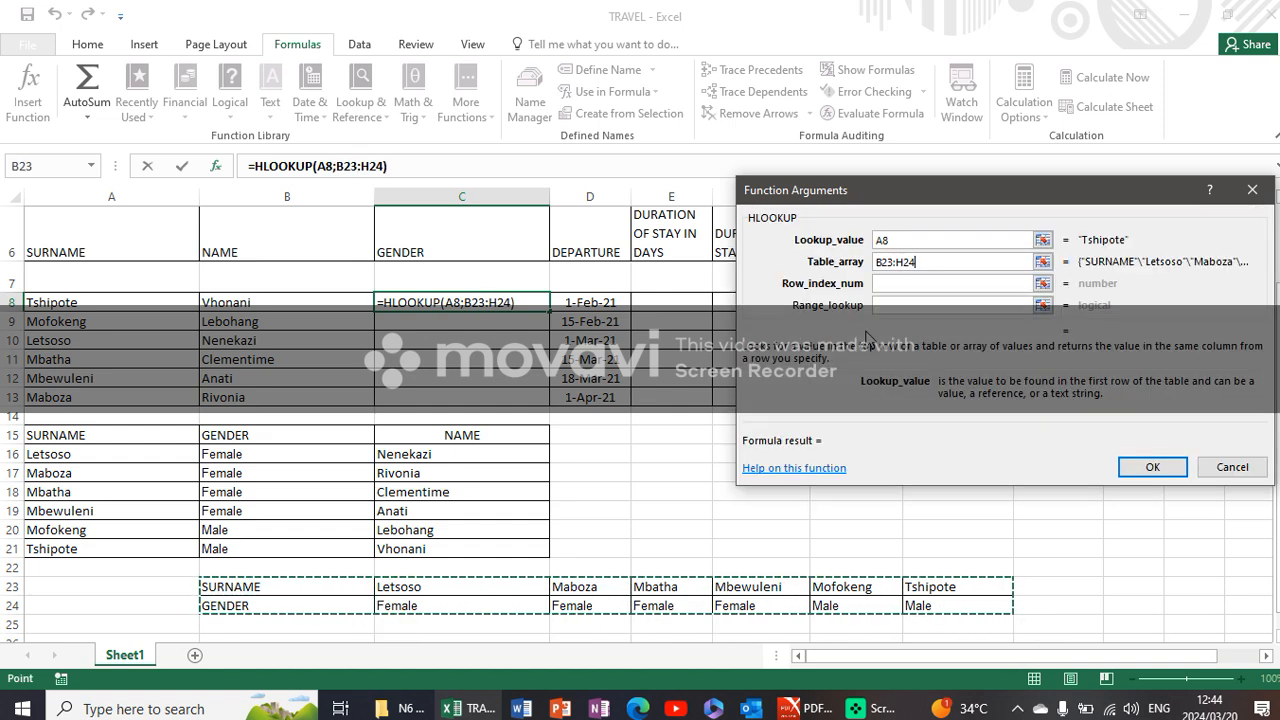
click(913, 285)
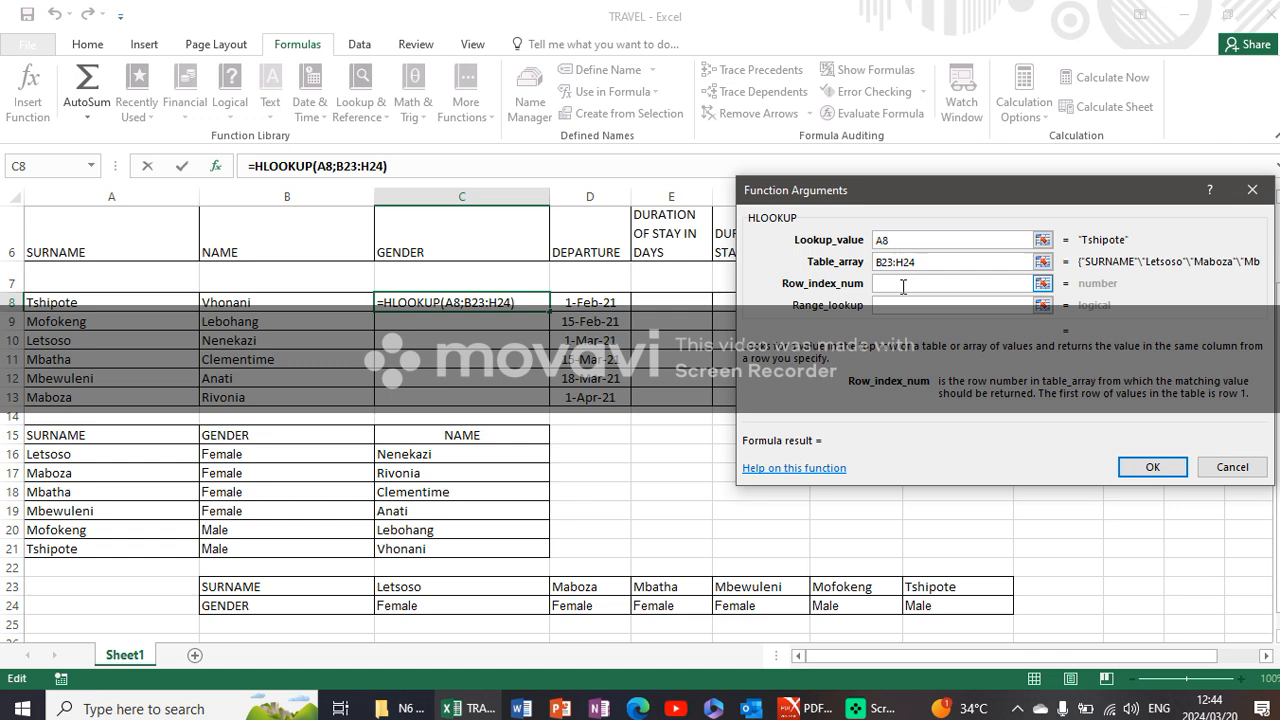
text(2)
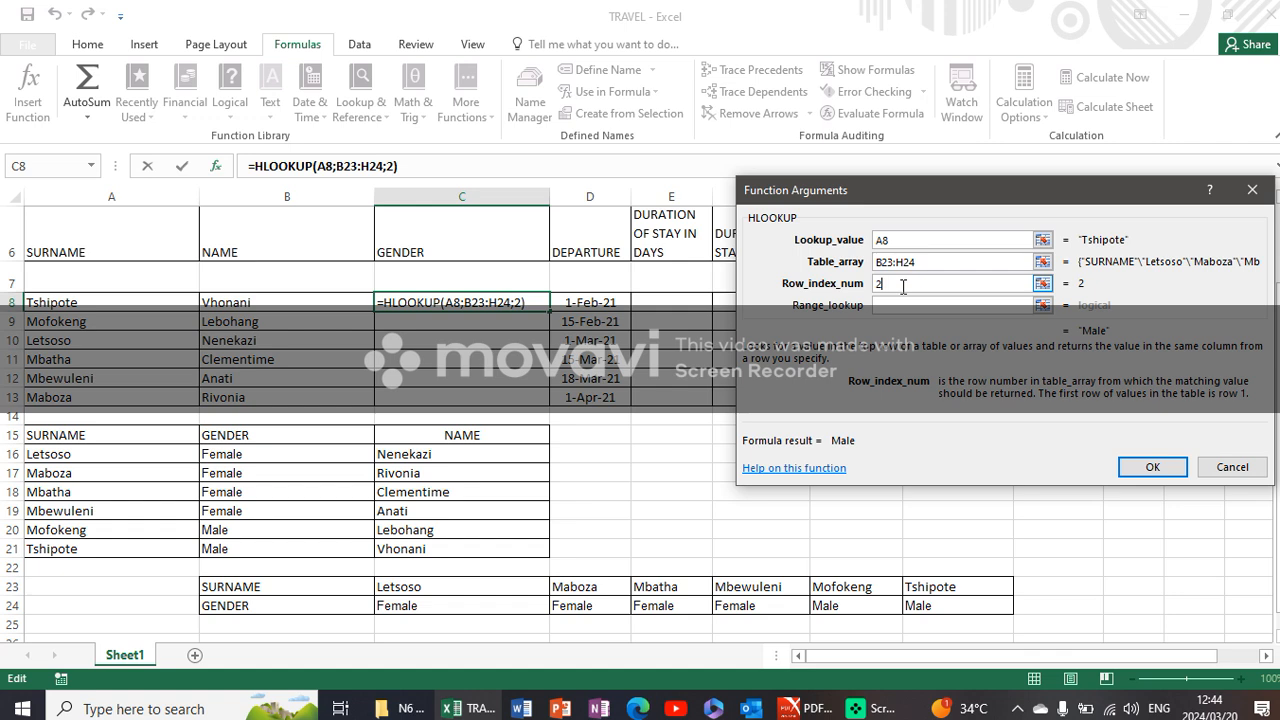
click(910, 307)
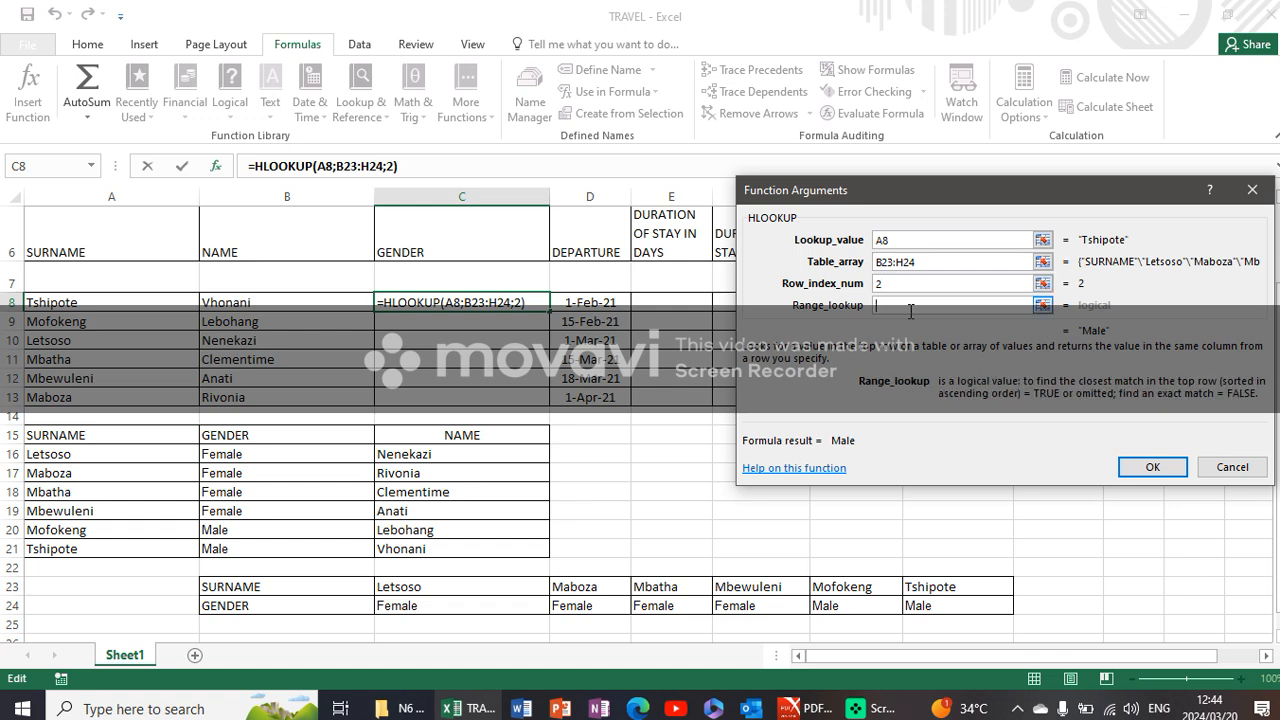
text(0)
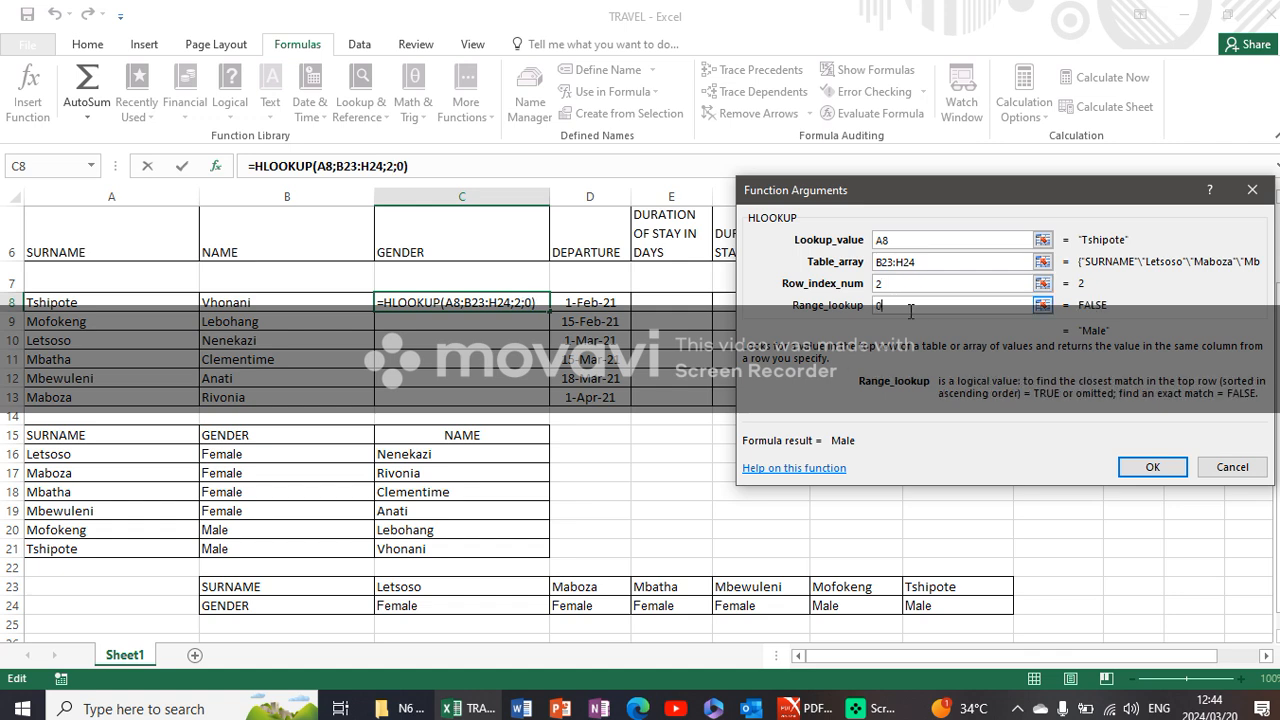
click(1152, 467)
- Insert an HLOOKUP in cell C9 with lookup value A9, table array B23:H24, row index 2 and range lookup 0
click(372, 322)
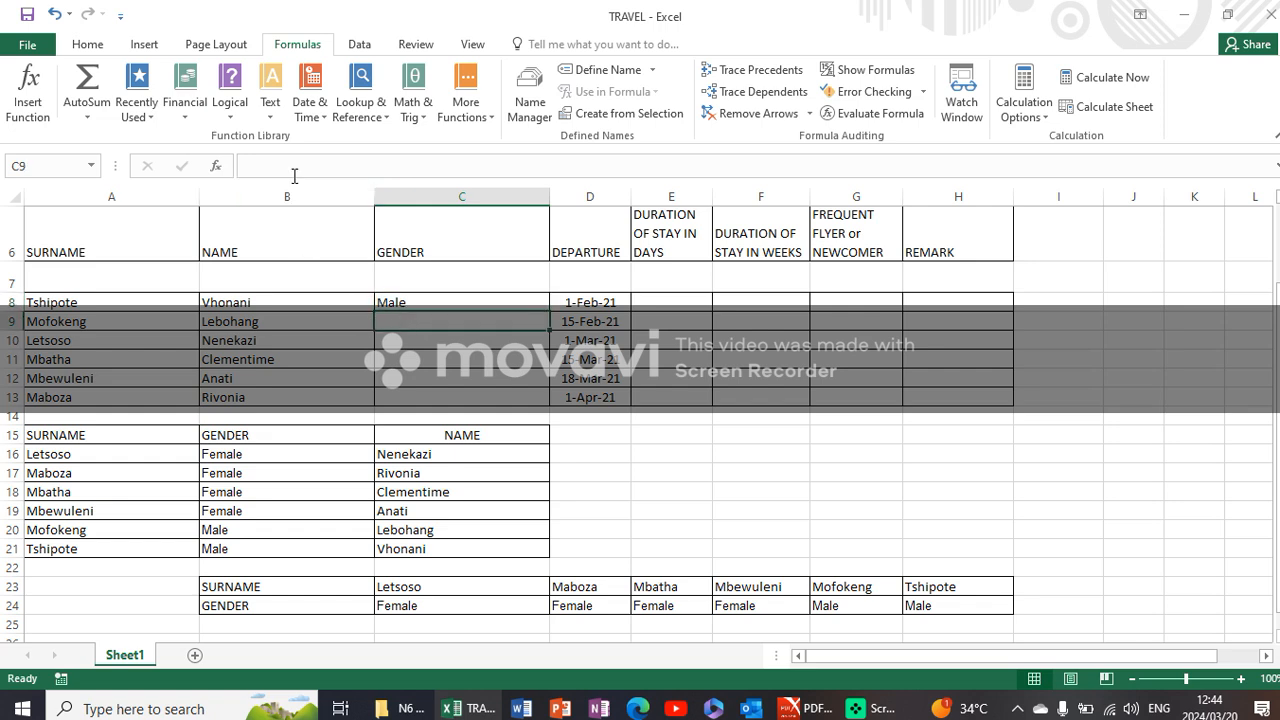
click(367, 116)
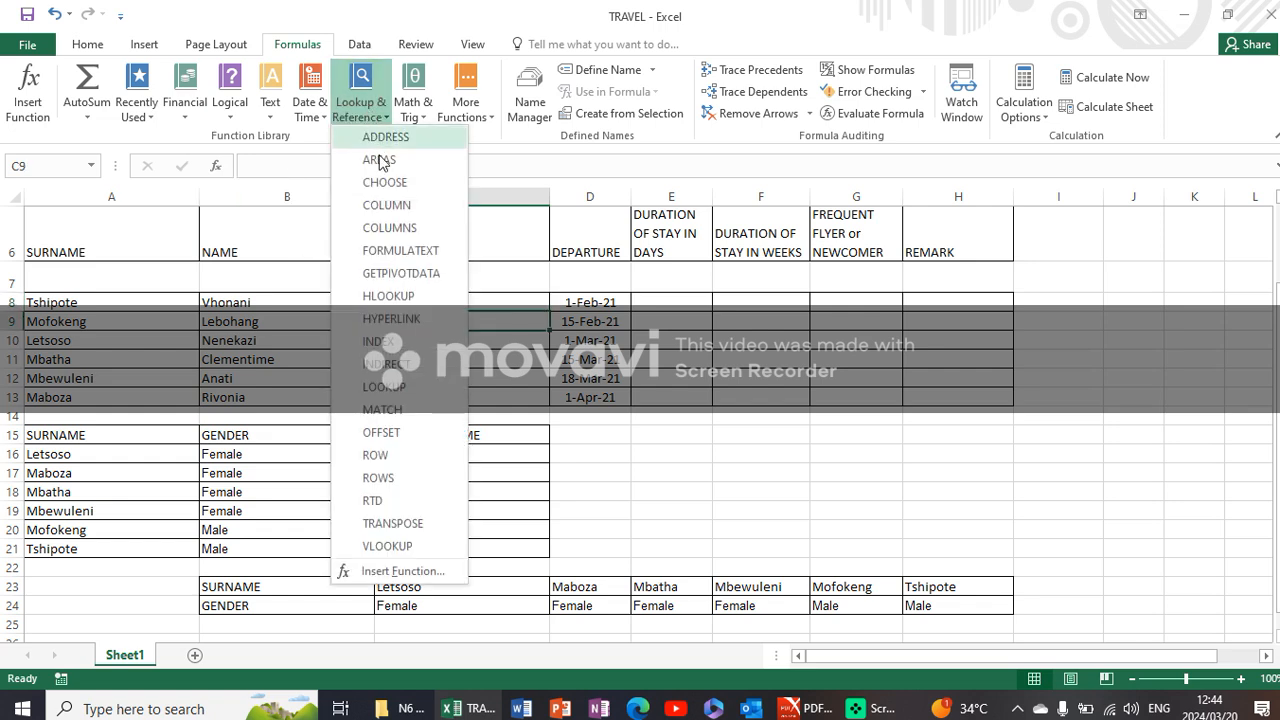
click(401, 300)
click(104, 318)
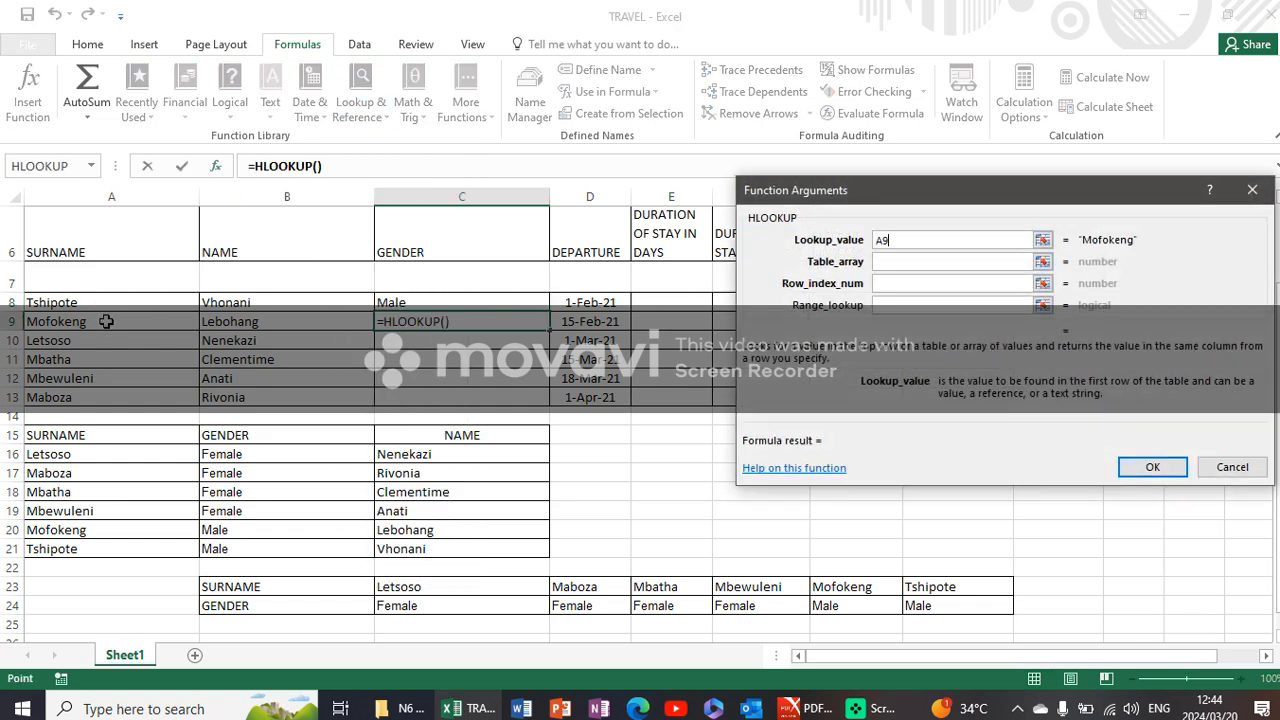
click(888, 261)
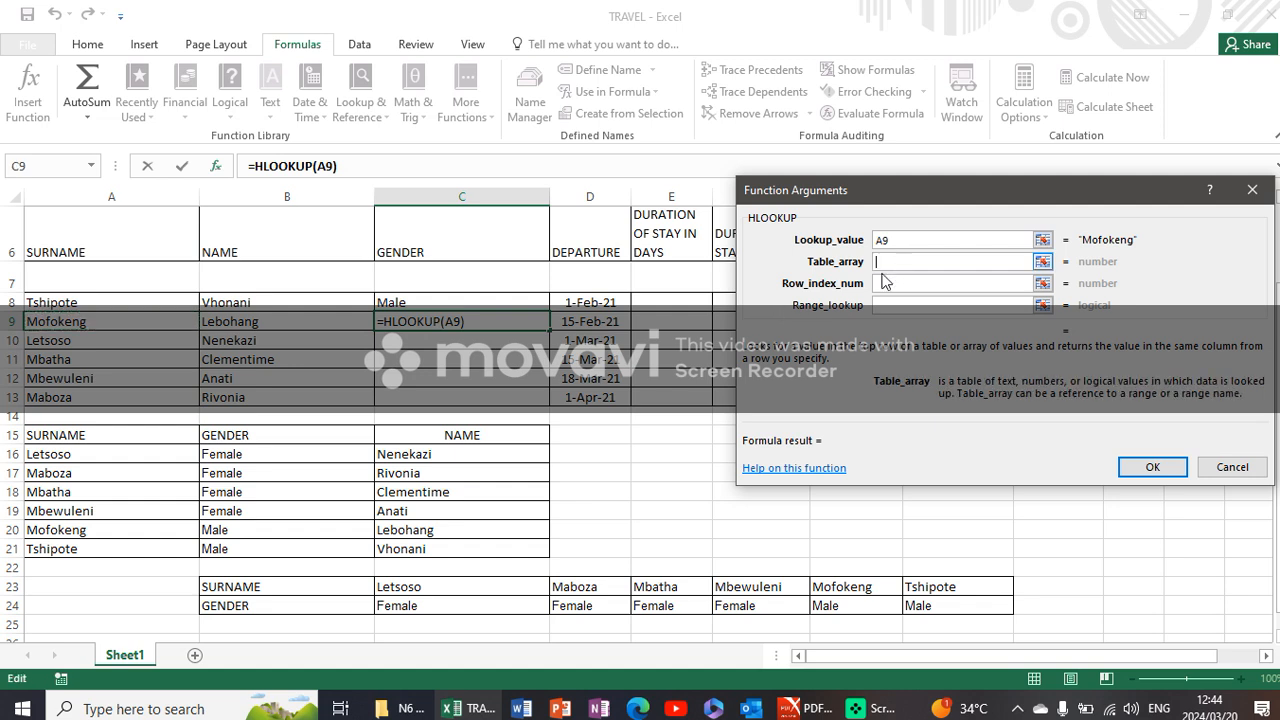
click(262, 590)
drag(262, 590, 975, 606)
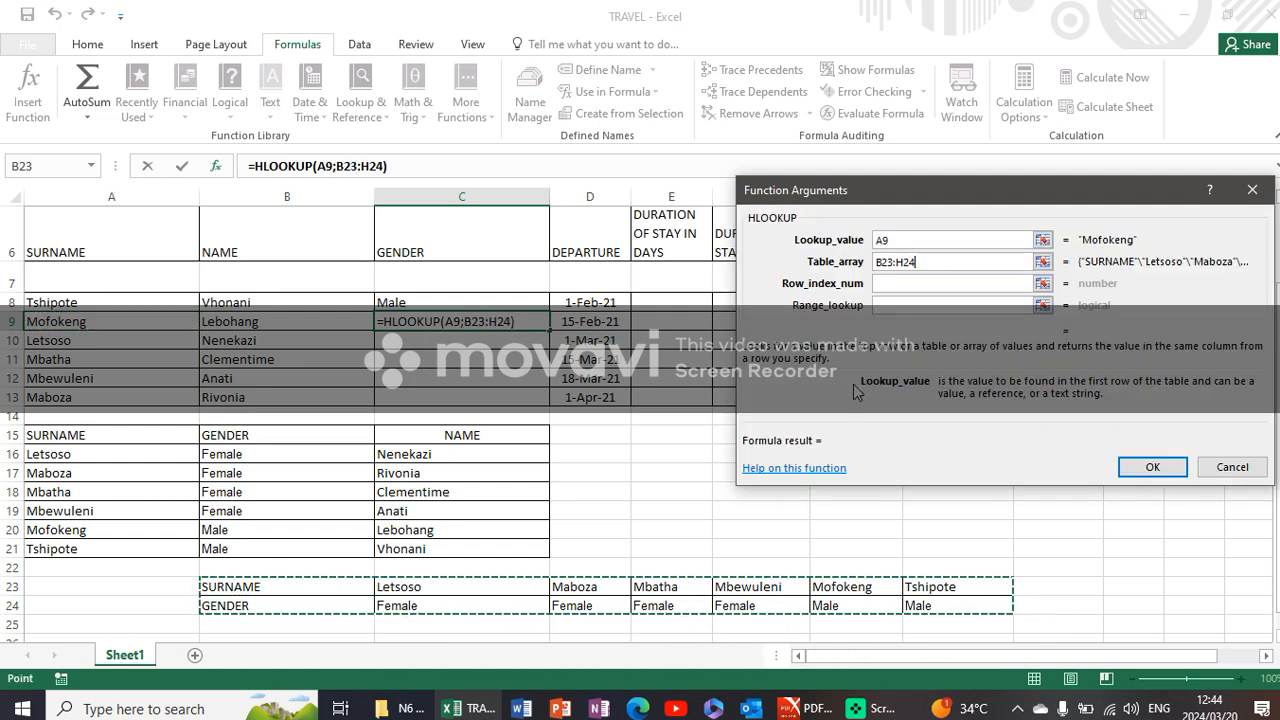
click(893, 284)
text(2)
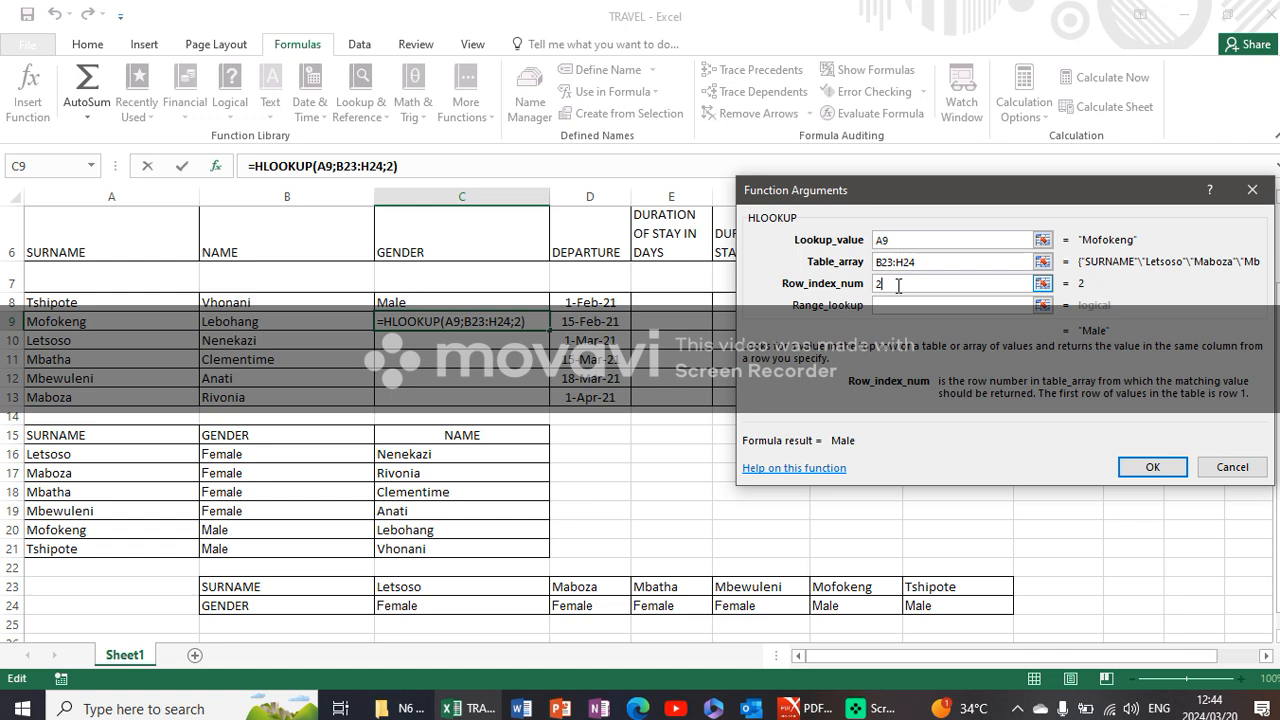
click(930, 305)
text(0)
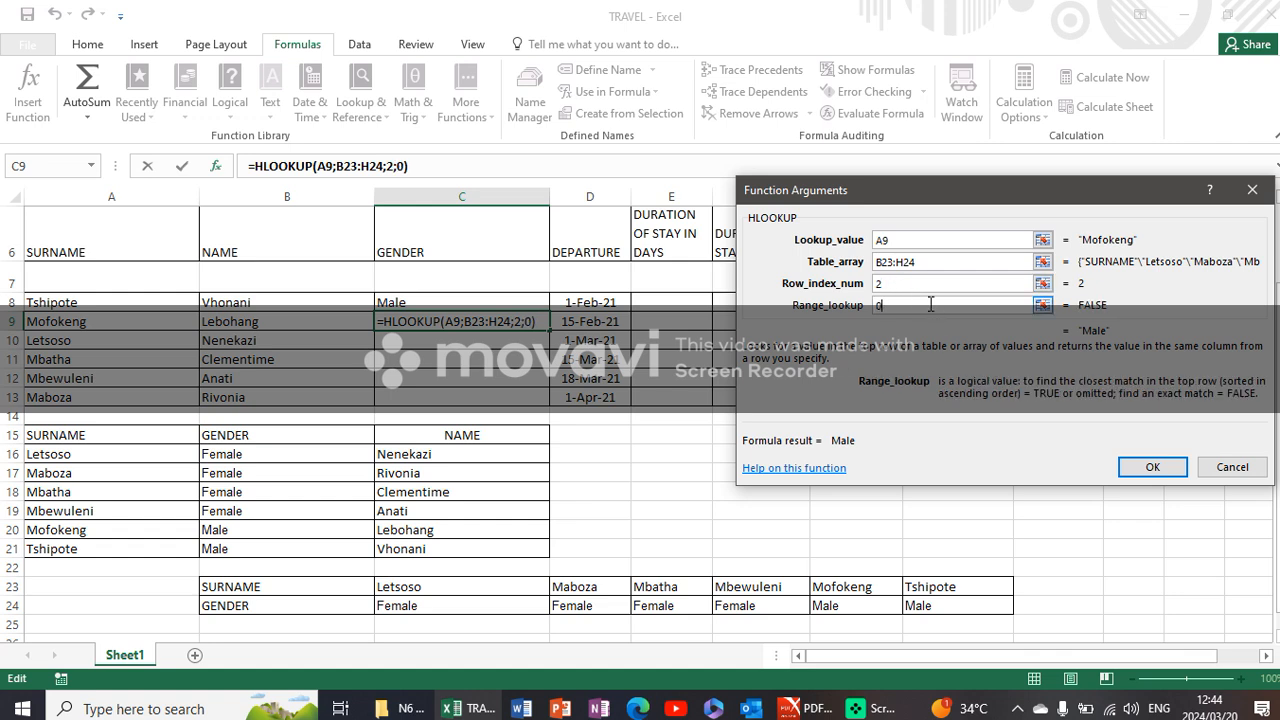
click(1150, 467)
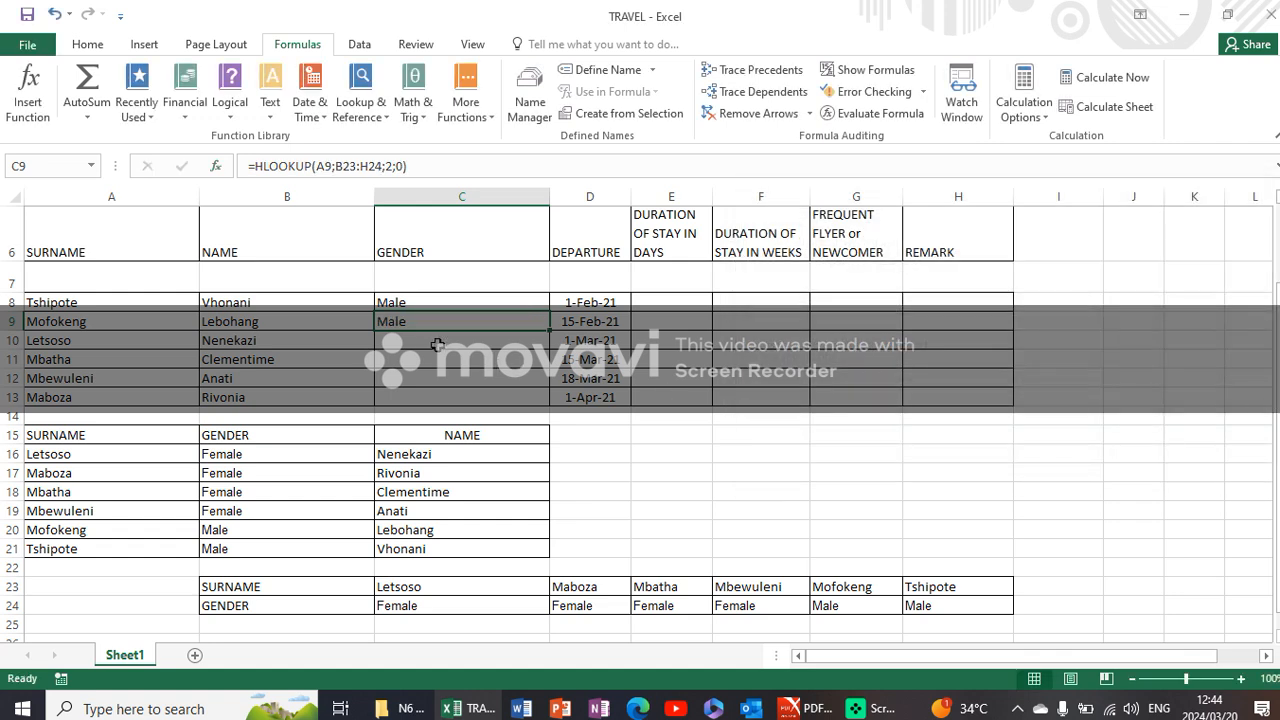
- Insert an HLOOKUP in cell C10 with lookup value A10, table array B23:H24, row index 2 and range lookup 0
click(360, 90)
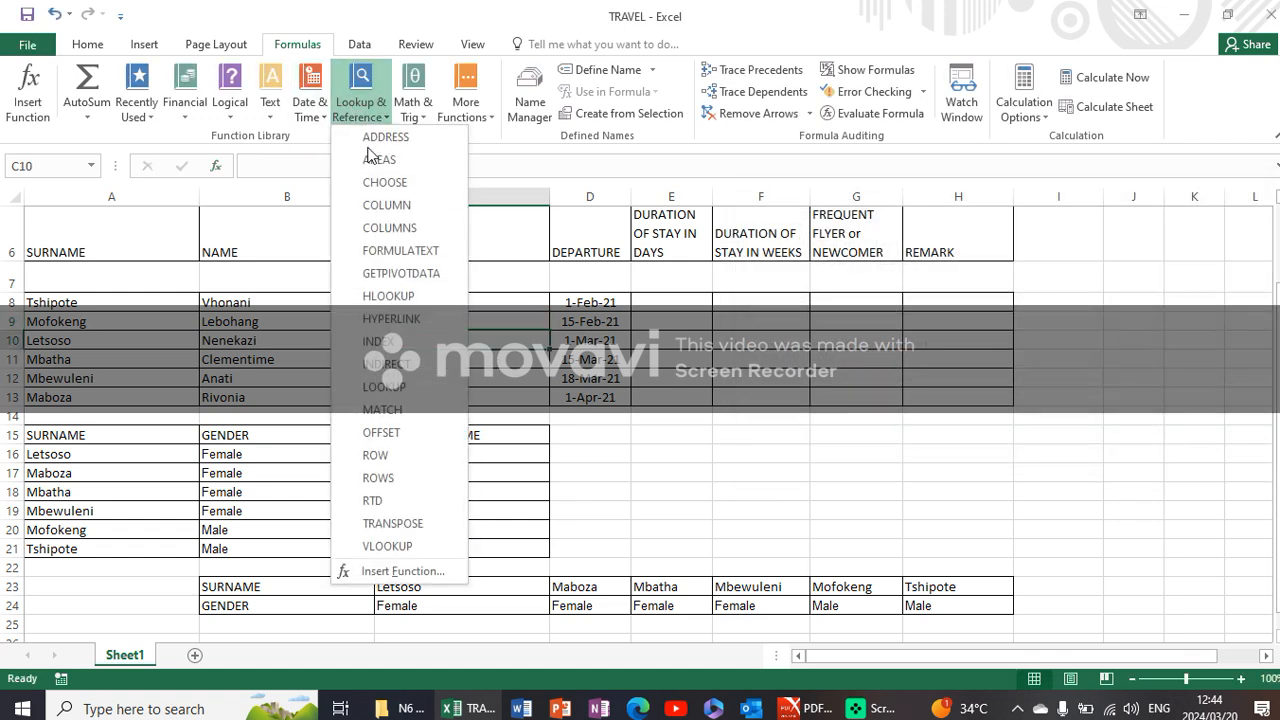
click(408, 299)
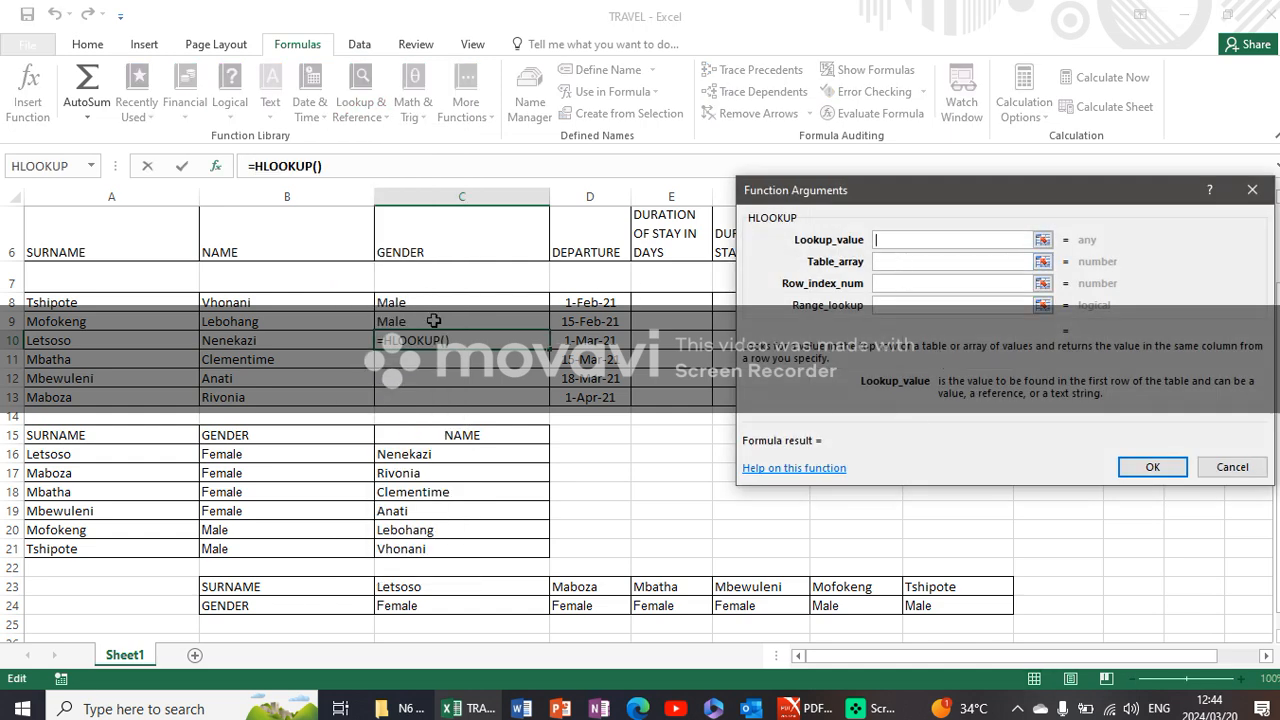
click(148, 344)
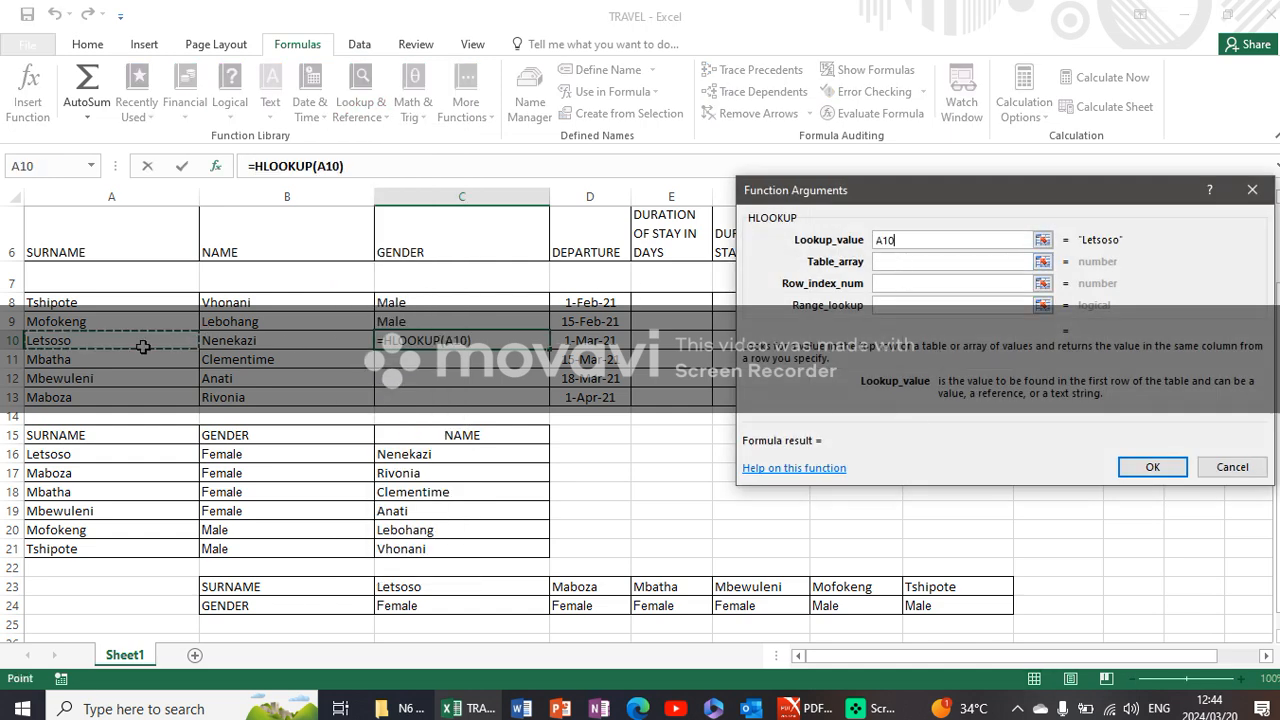
click(900, 261)
drag(288, 585, 955, 597)
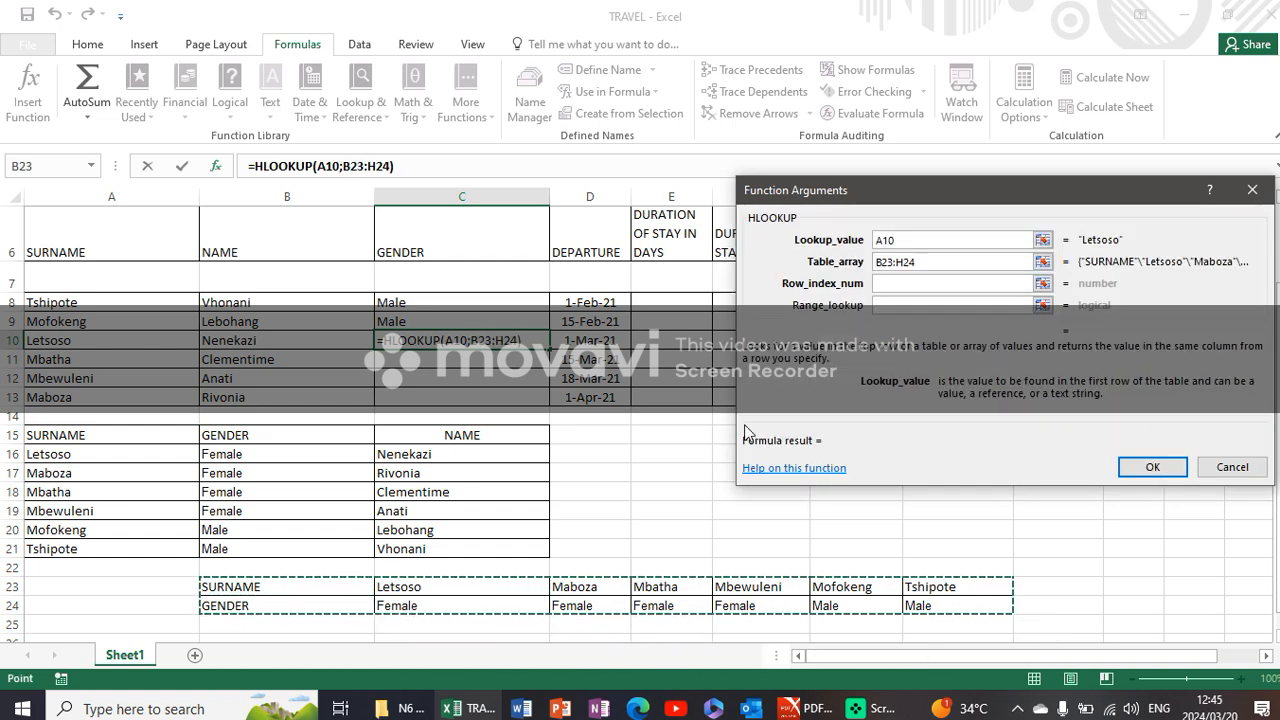
click(896, 285)
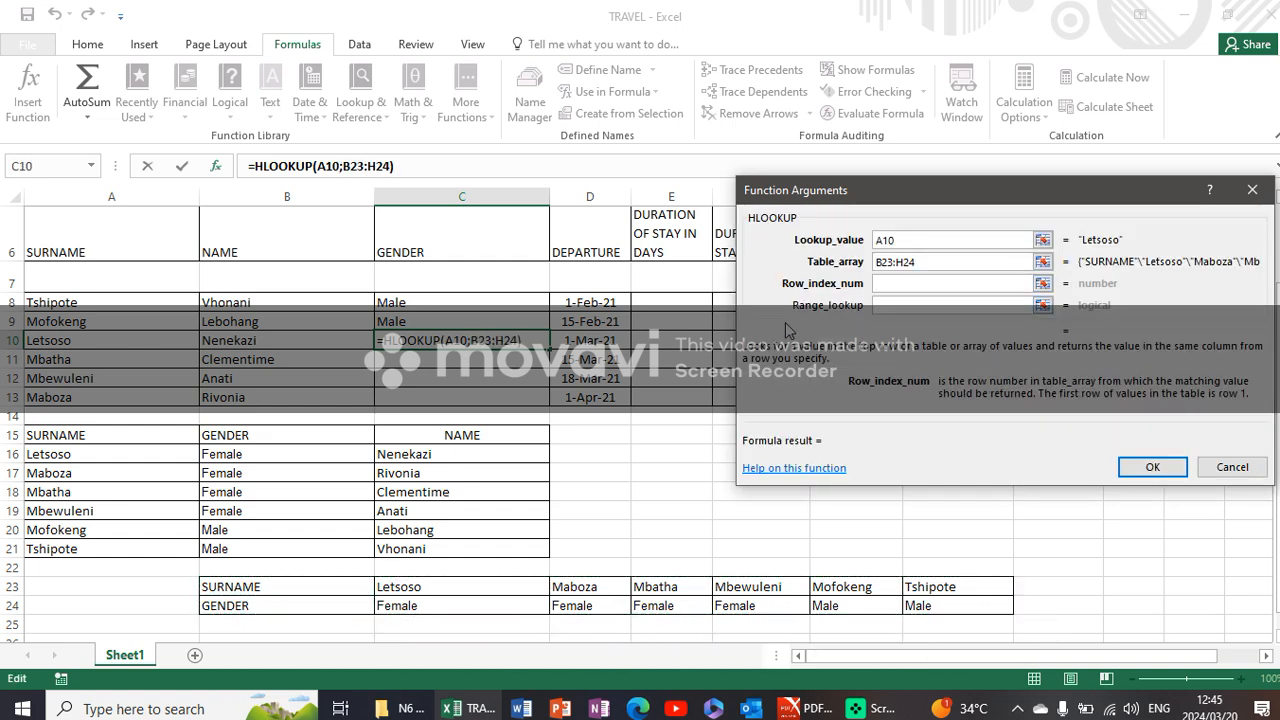
text(2)
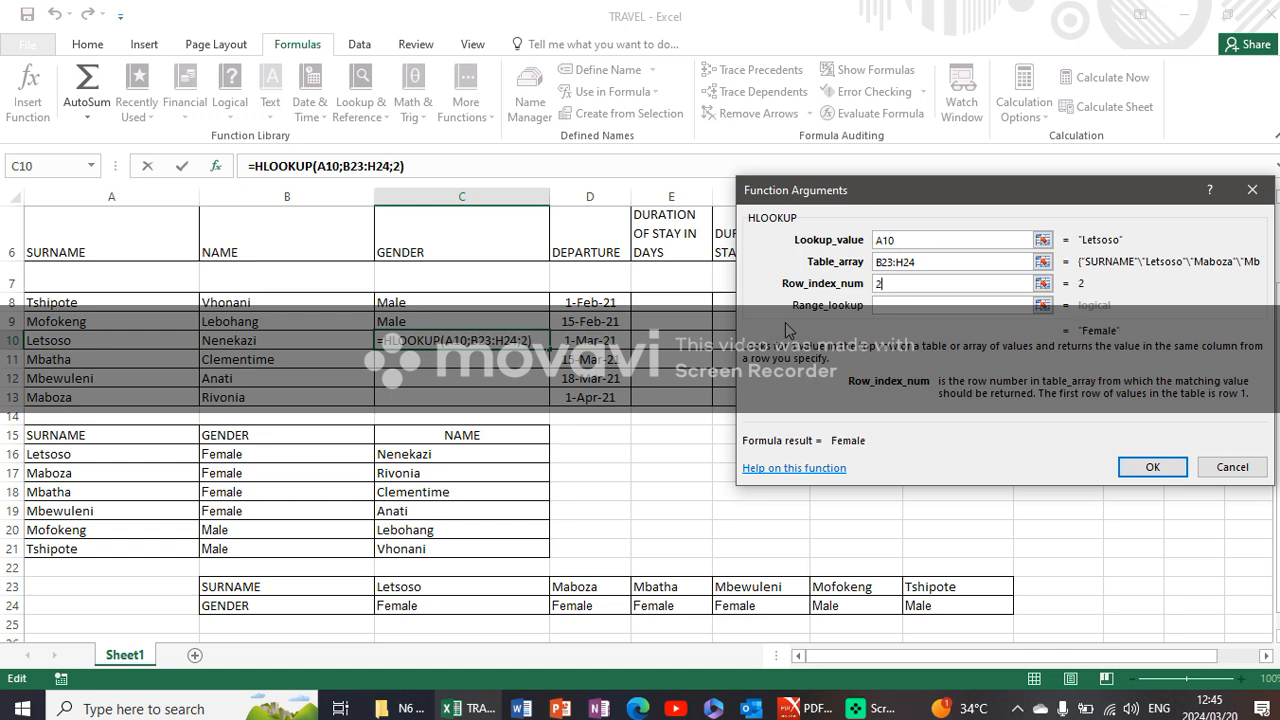
click(899, 306)
text(0)
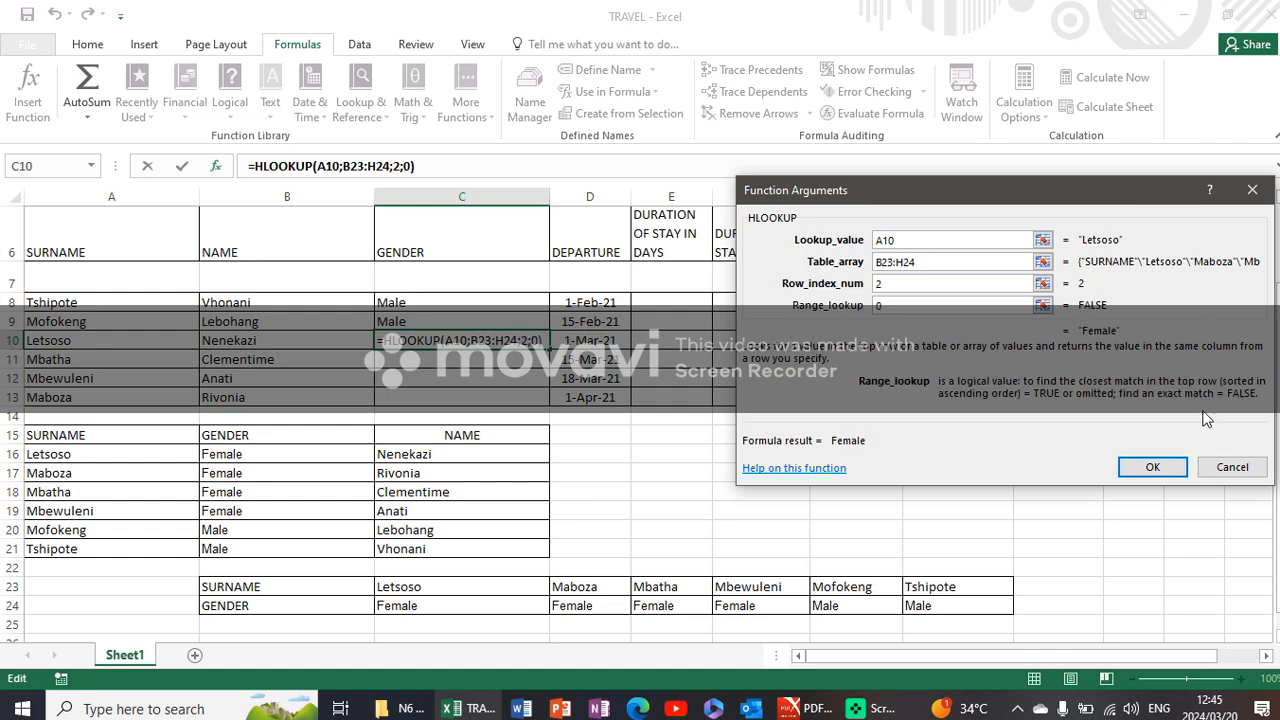
click(1152, 467)
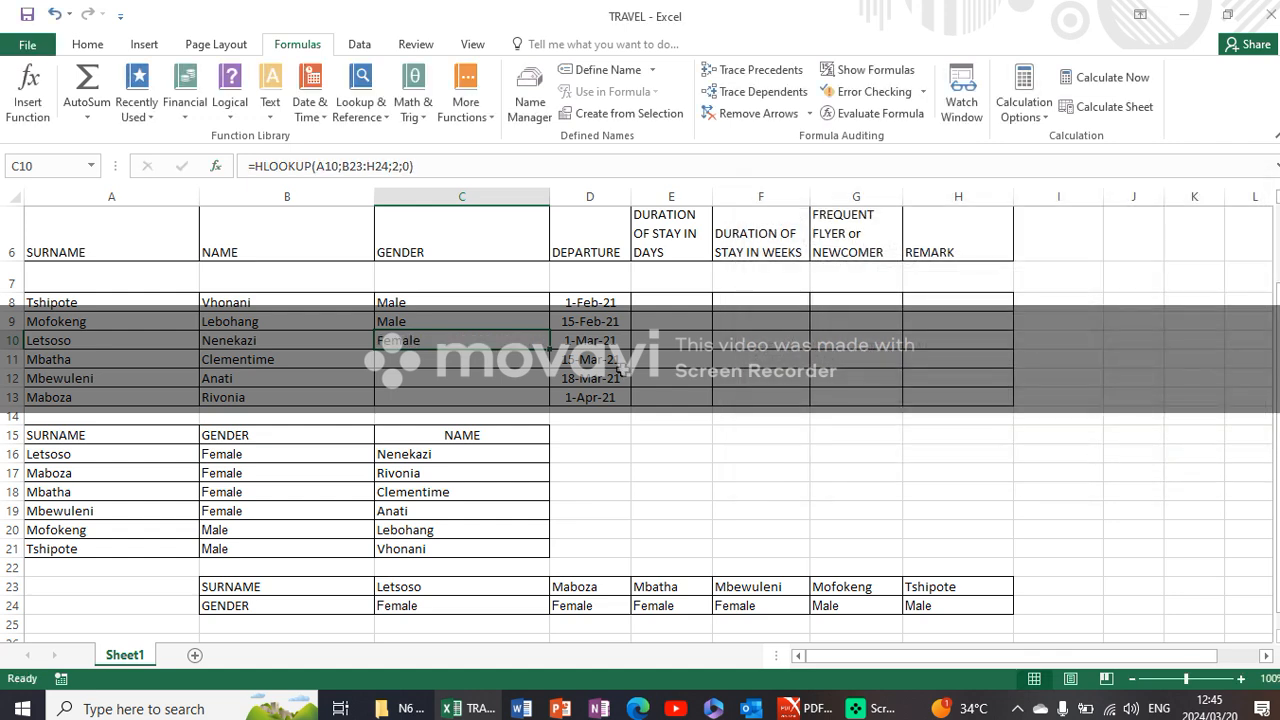
- Insert an HLOOKUP in cell C11 with lookup value A11, table array B23:H24, row index 2 and range lookup 0
click(507, 360)
click(361, 100)
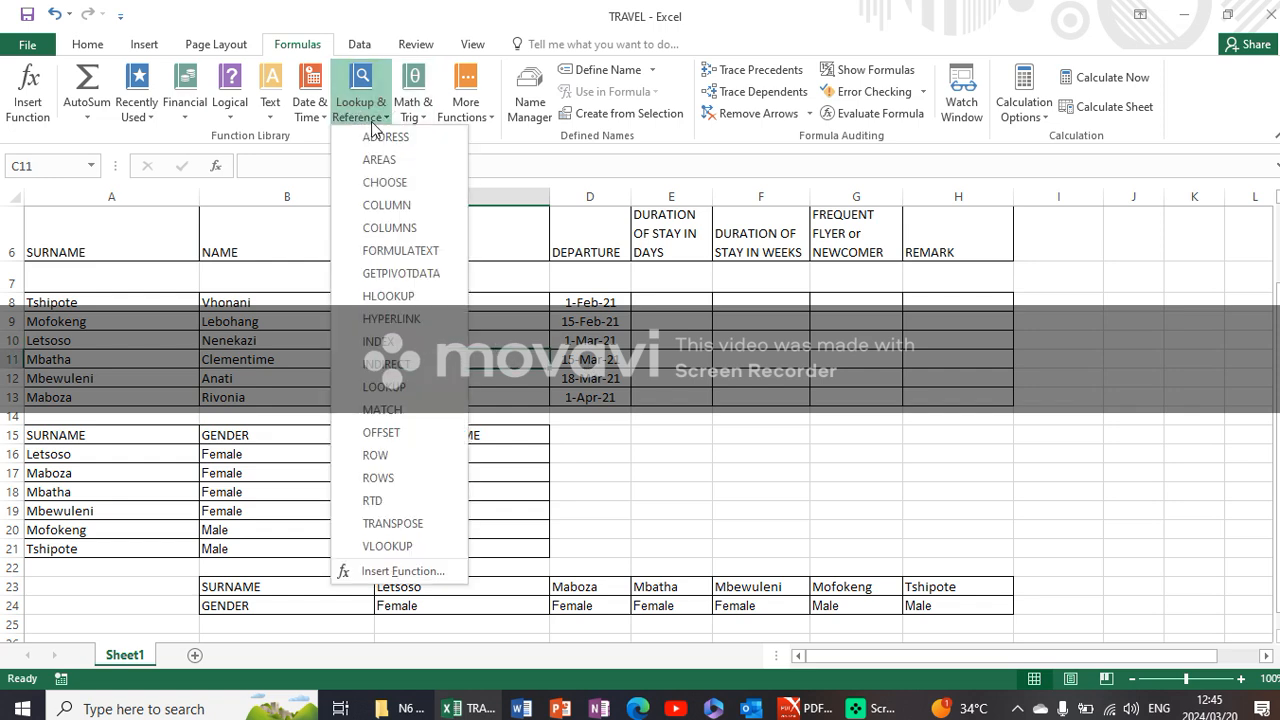
click(388, 297)
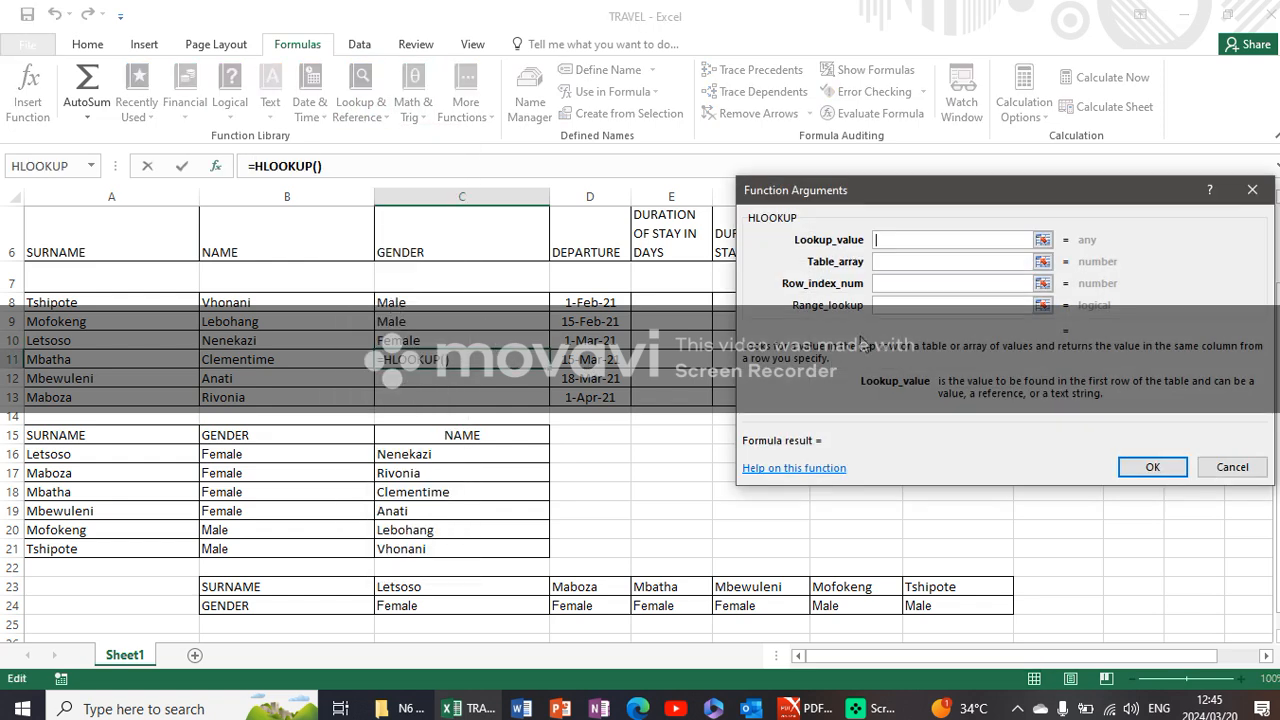
click(110, 367)
click(927, 264)
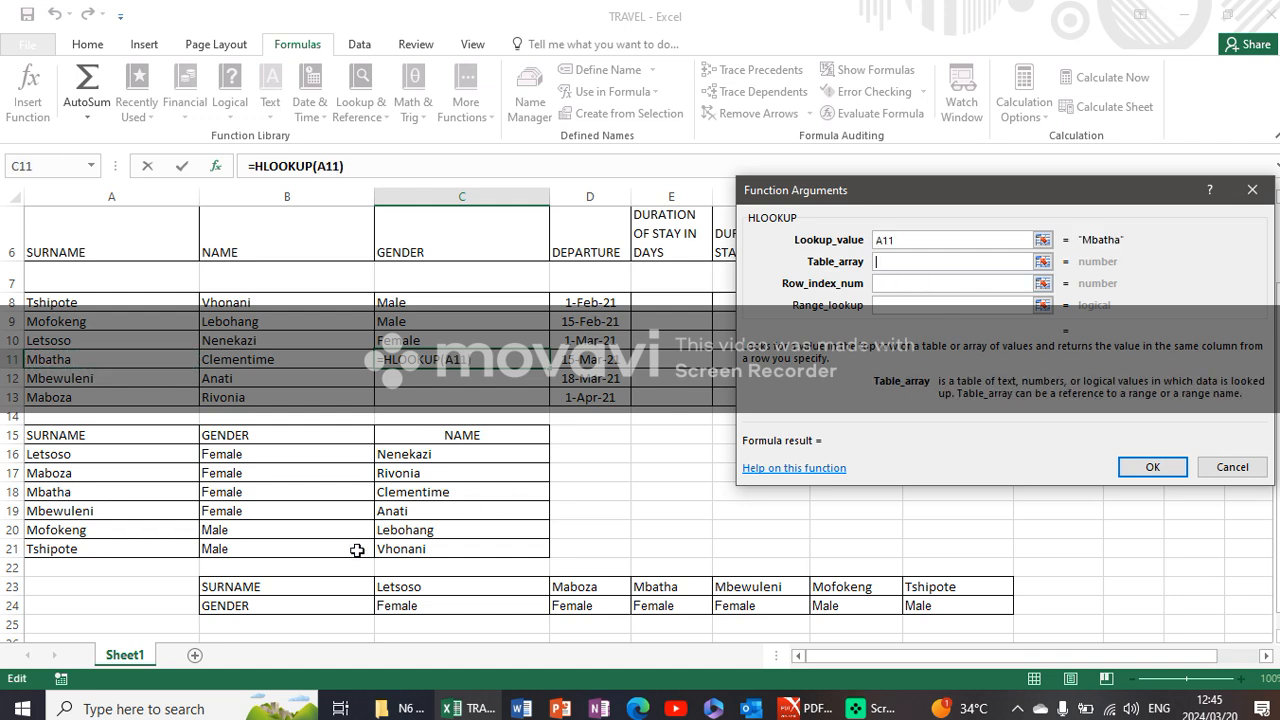
drag(297, 587, 960, 610)
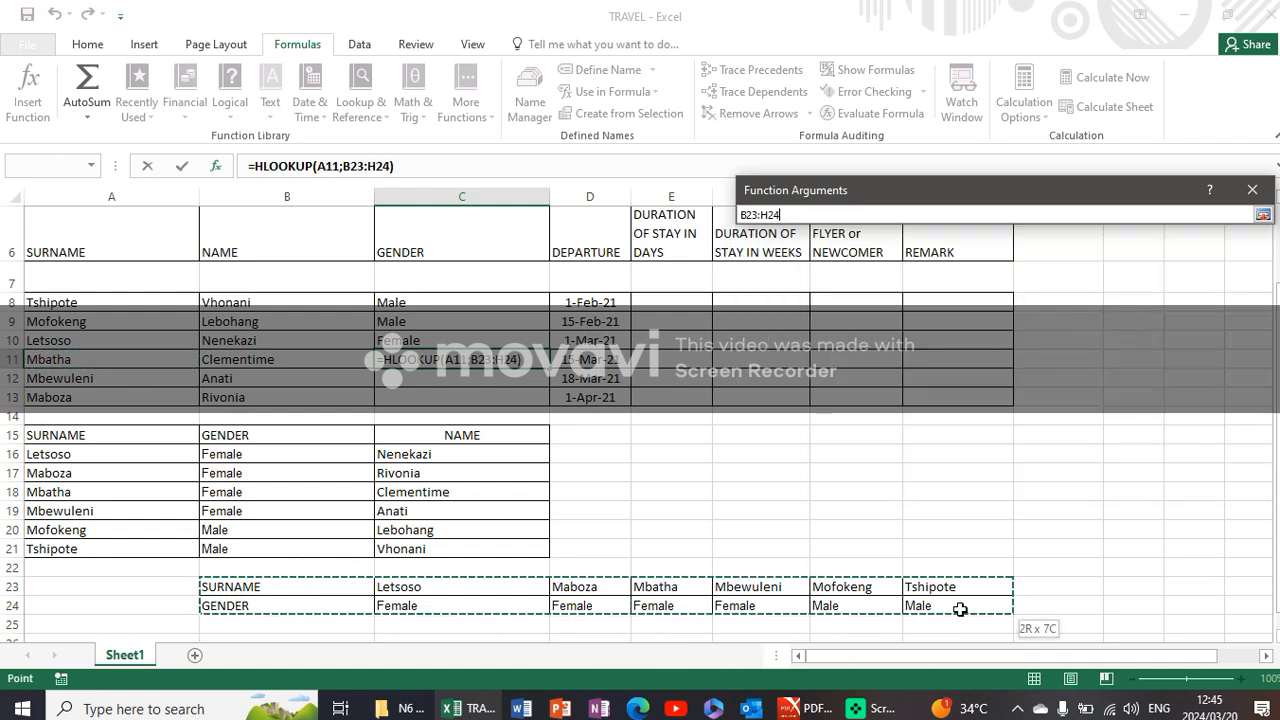
click(896, 283)
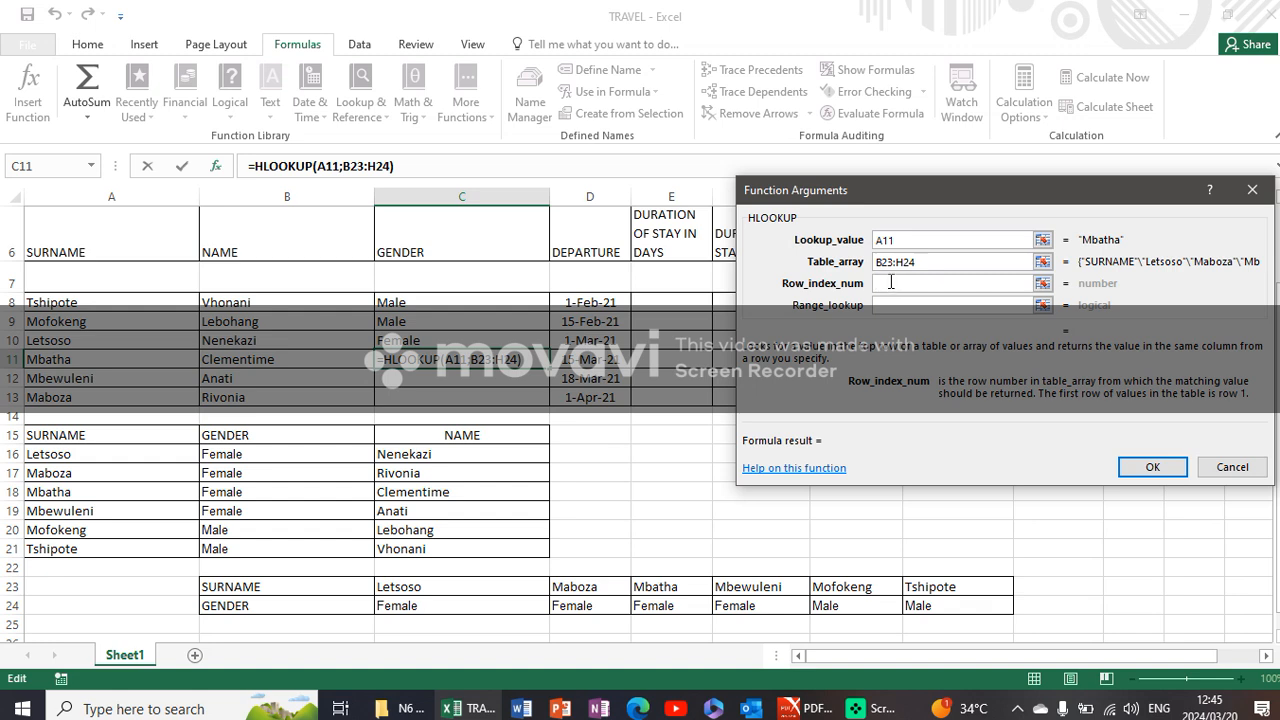
text(2)
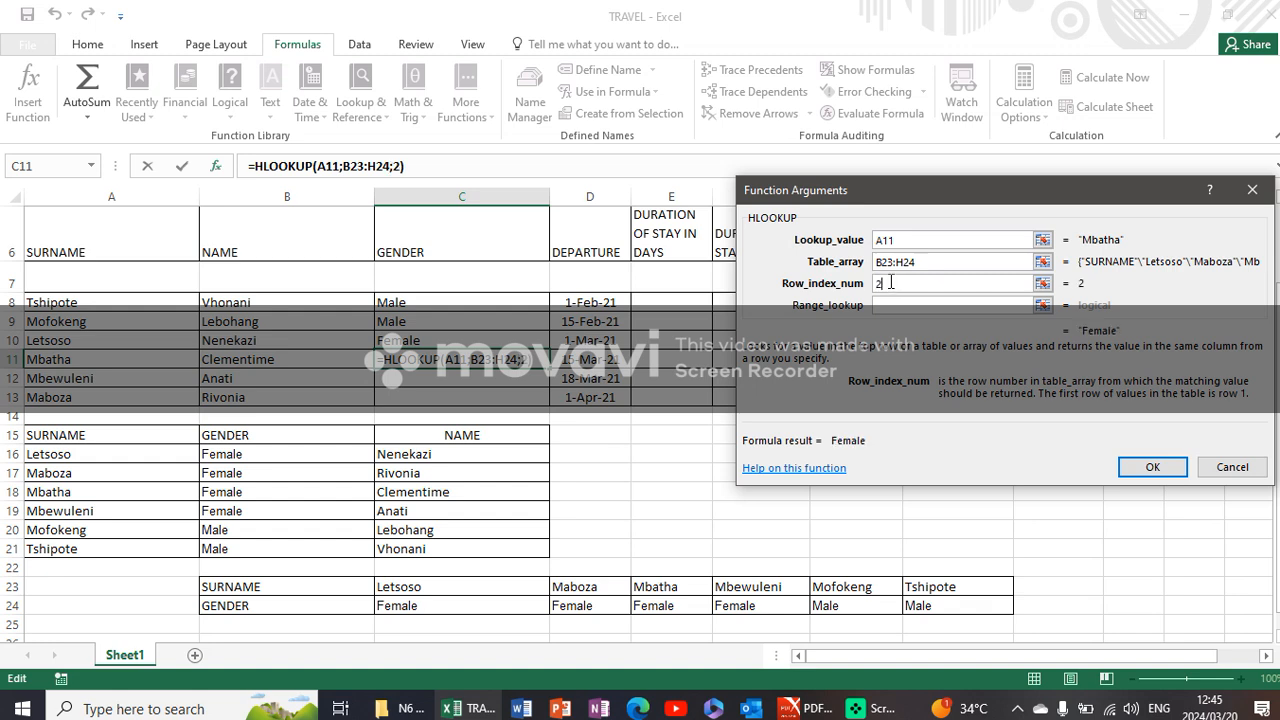
click(991, 306)
text(0)
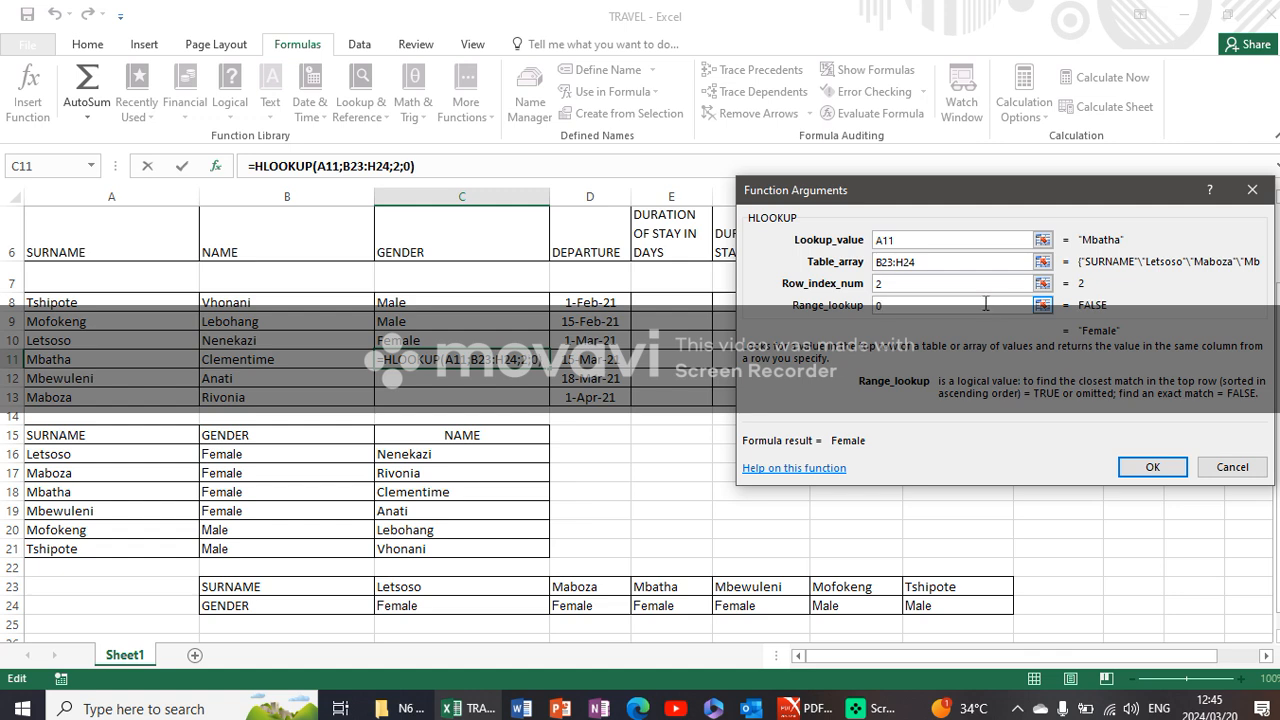
click(1155, 467)
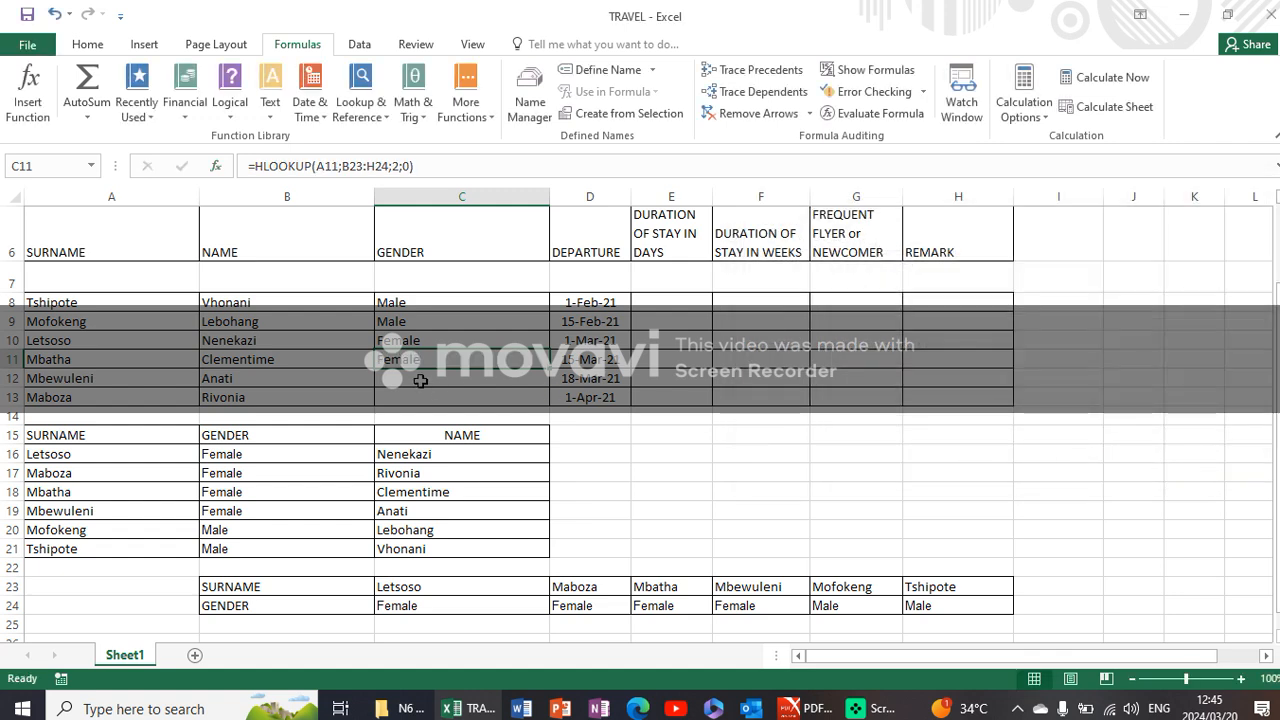
- Insert an HLOOKUP in cell C12 with lookup value A12, table array B23:H24, row index 2 and range lookup 0
click(420, 381)
click(360, 100)
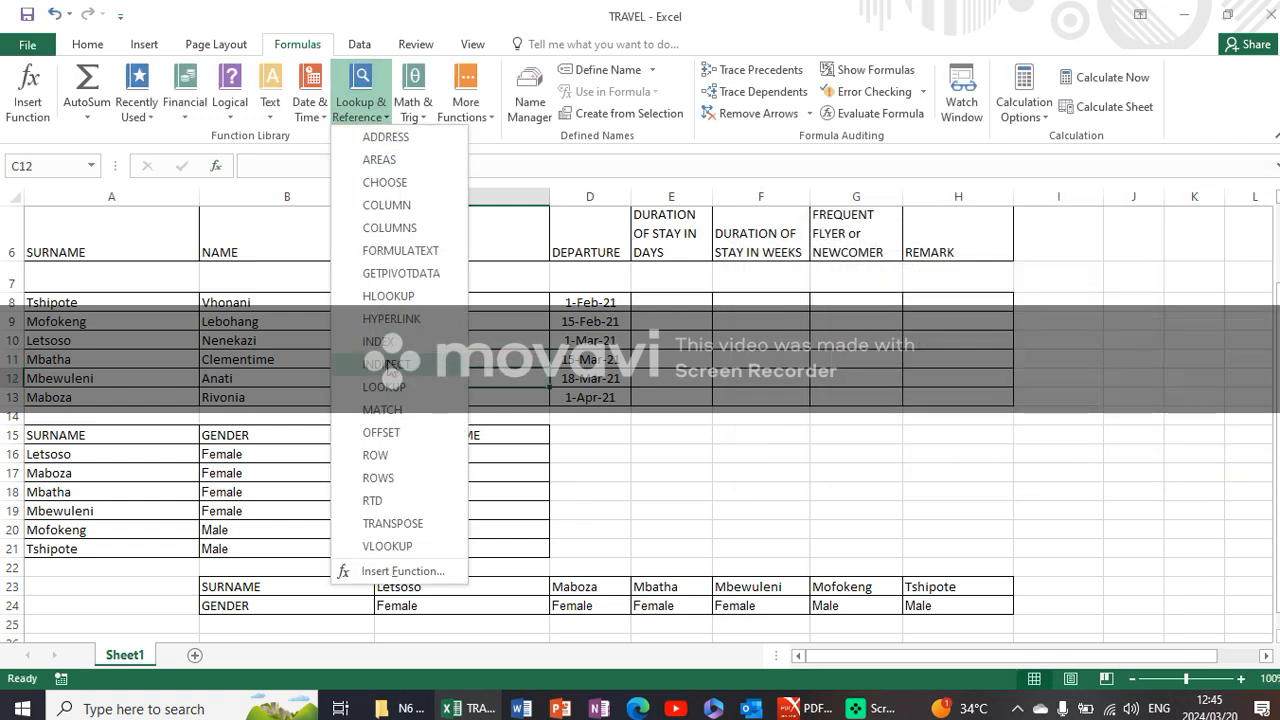
click(388, 296)
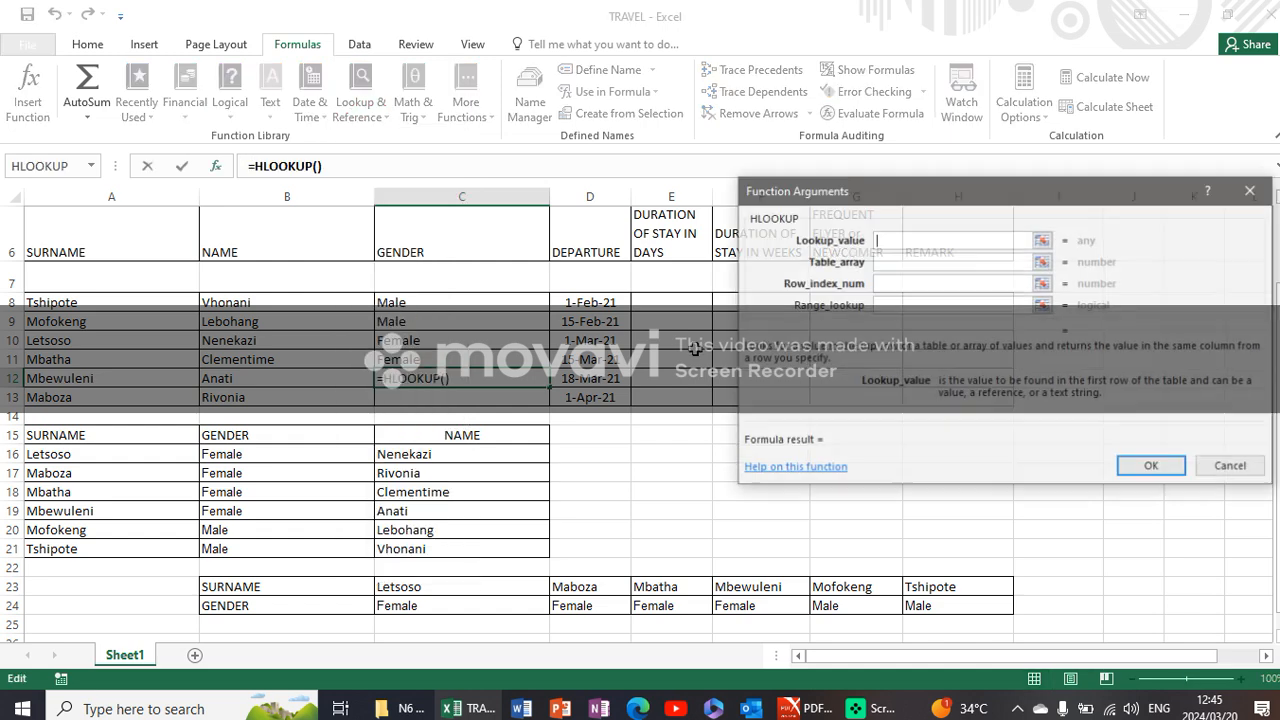
click(178, 380)
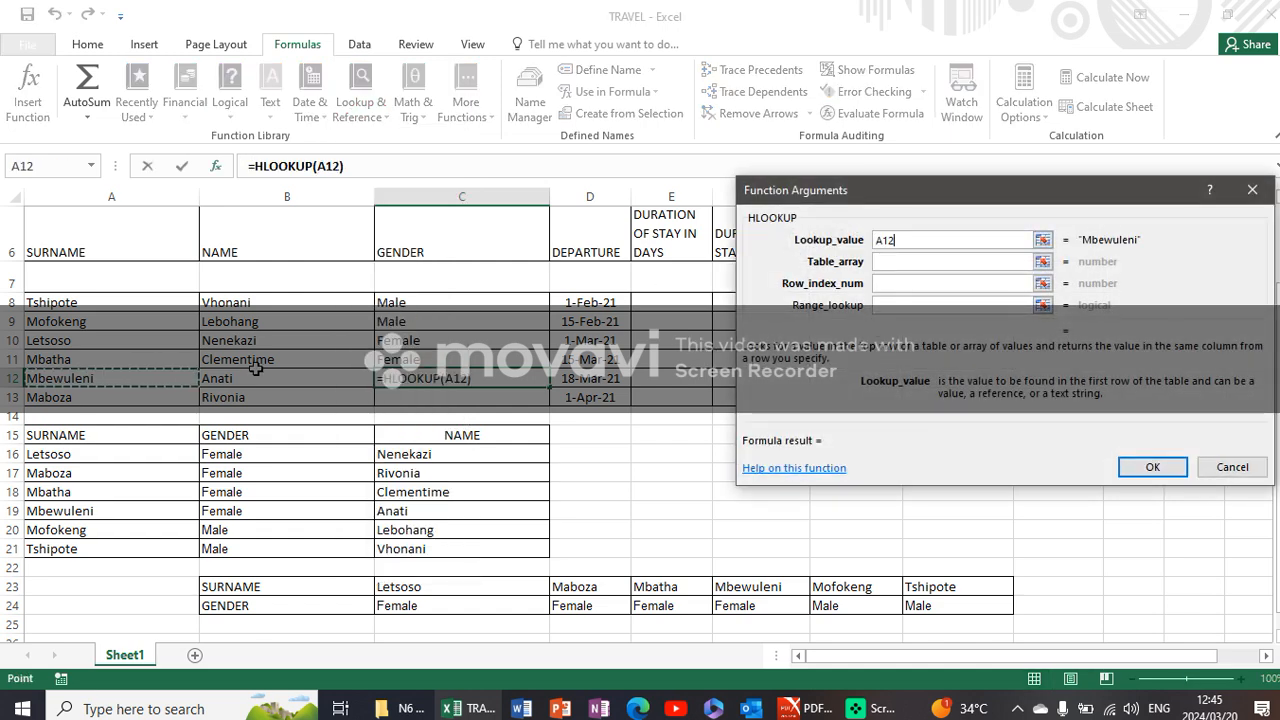
click(943, 262)
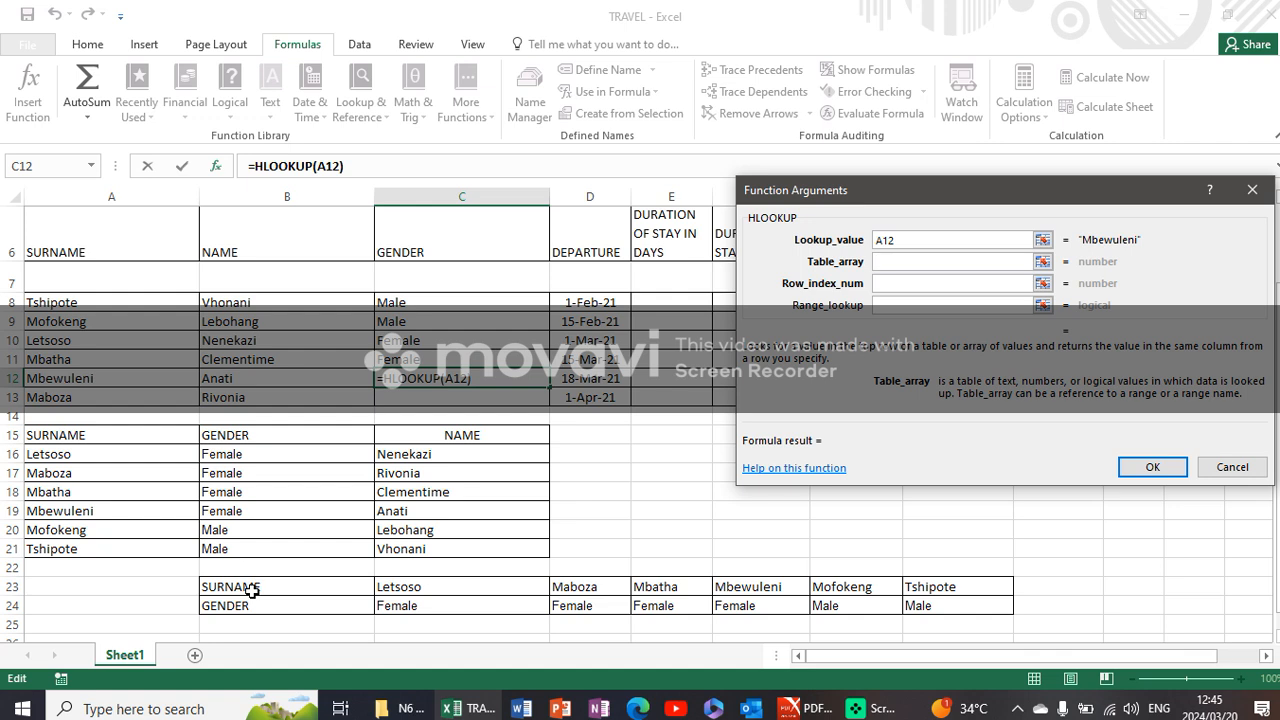
drag(251, 588, 1004, 606)
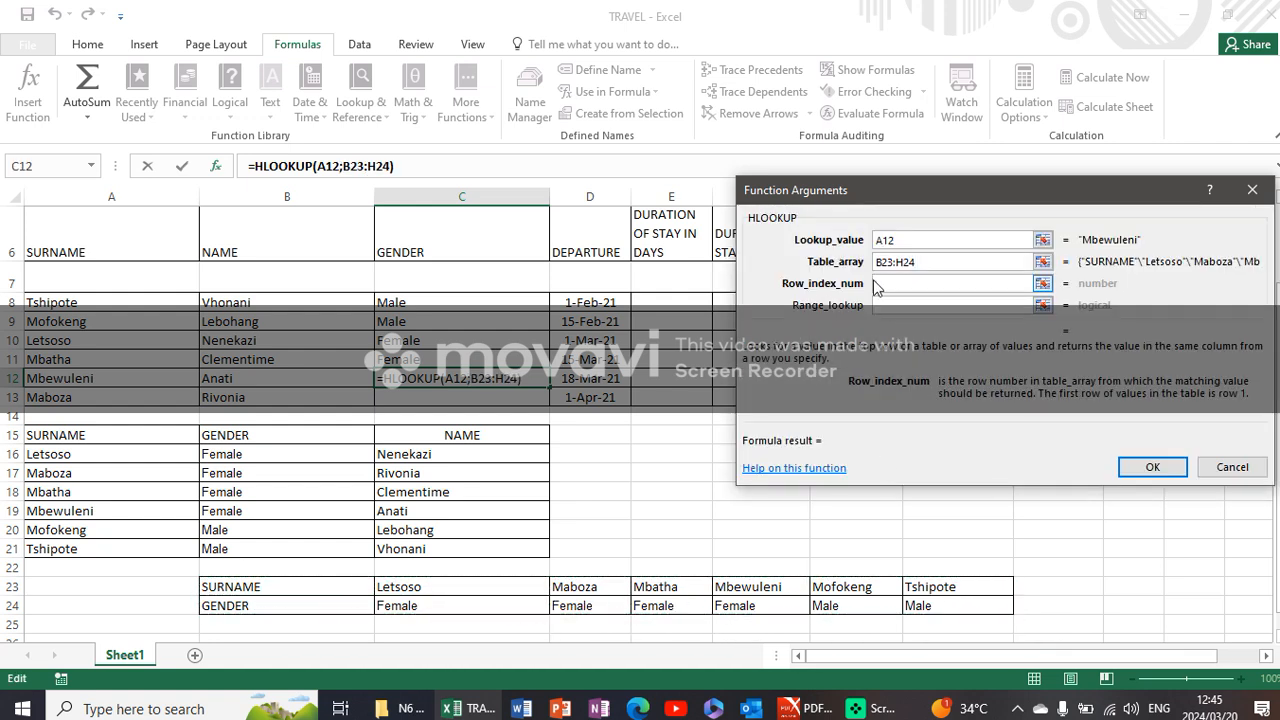
text(2)
click(886, 305)
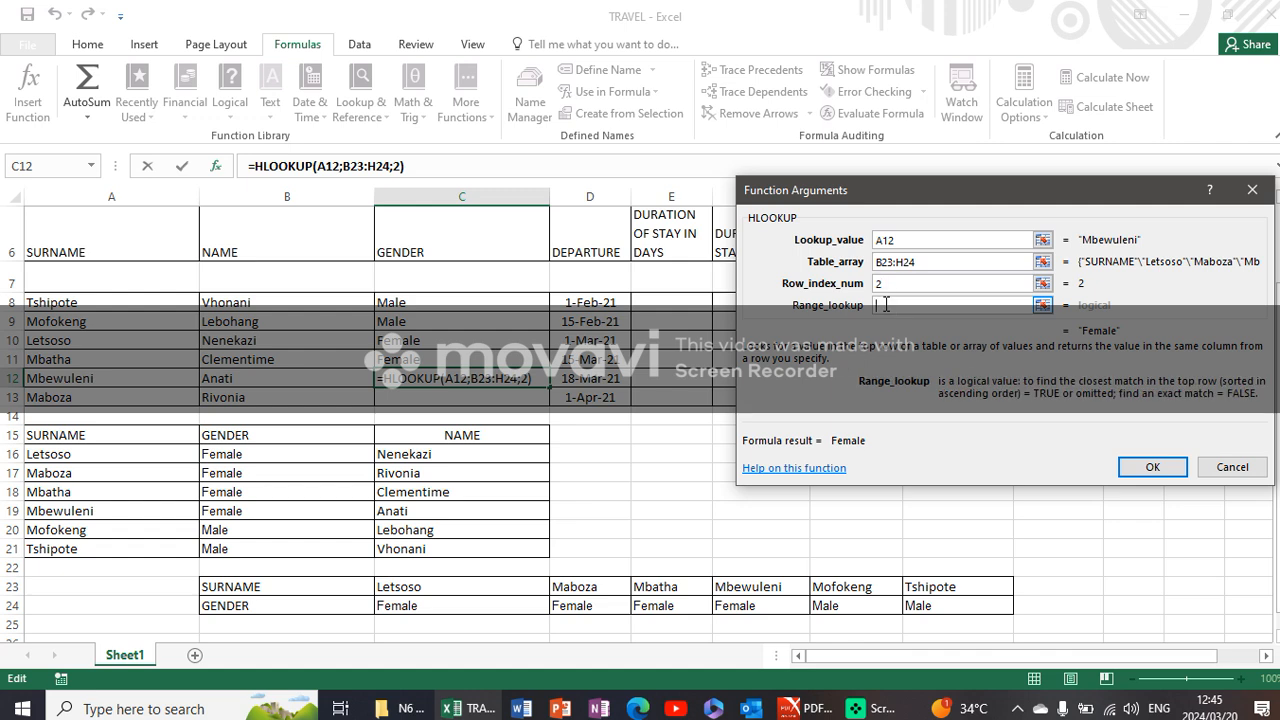
text(0)
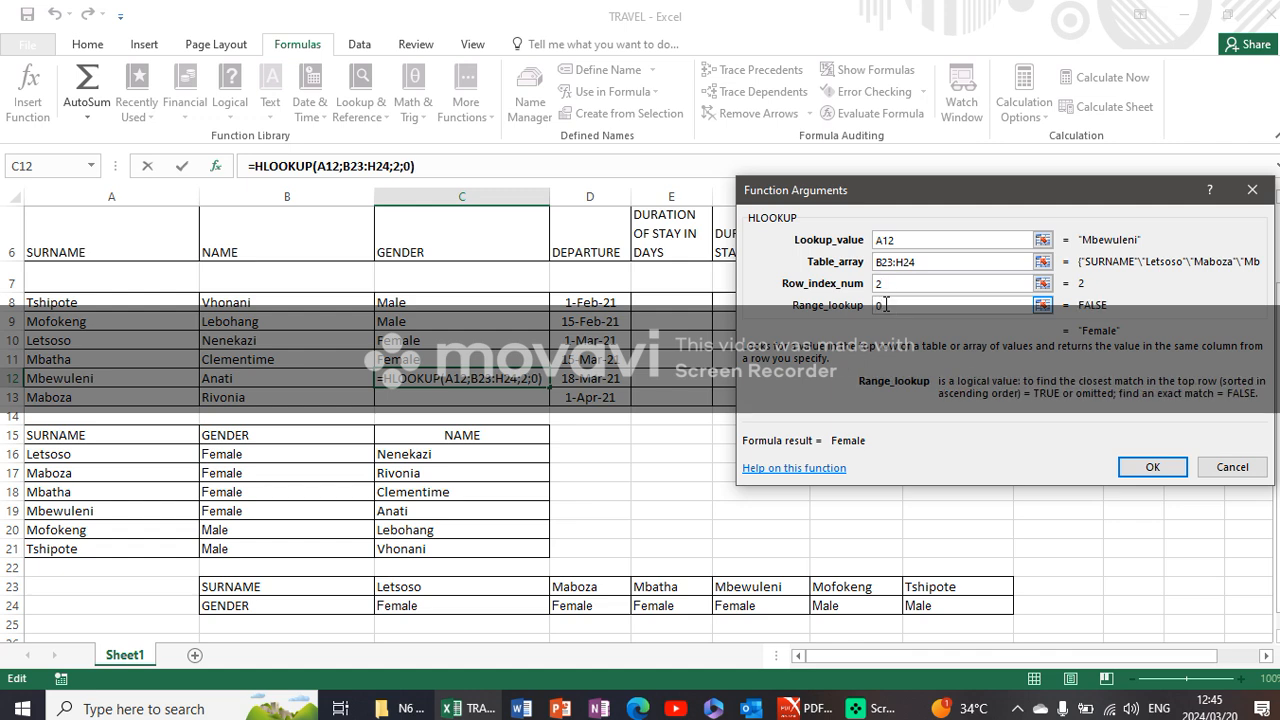
click(1150, 467)
- Insert an HLOOKUP in cell C13 with lookup value A13, table array B23:H24, row index 2 and range lookup 0
click(463, 395)
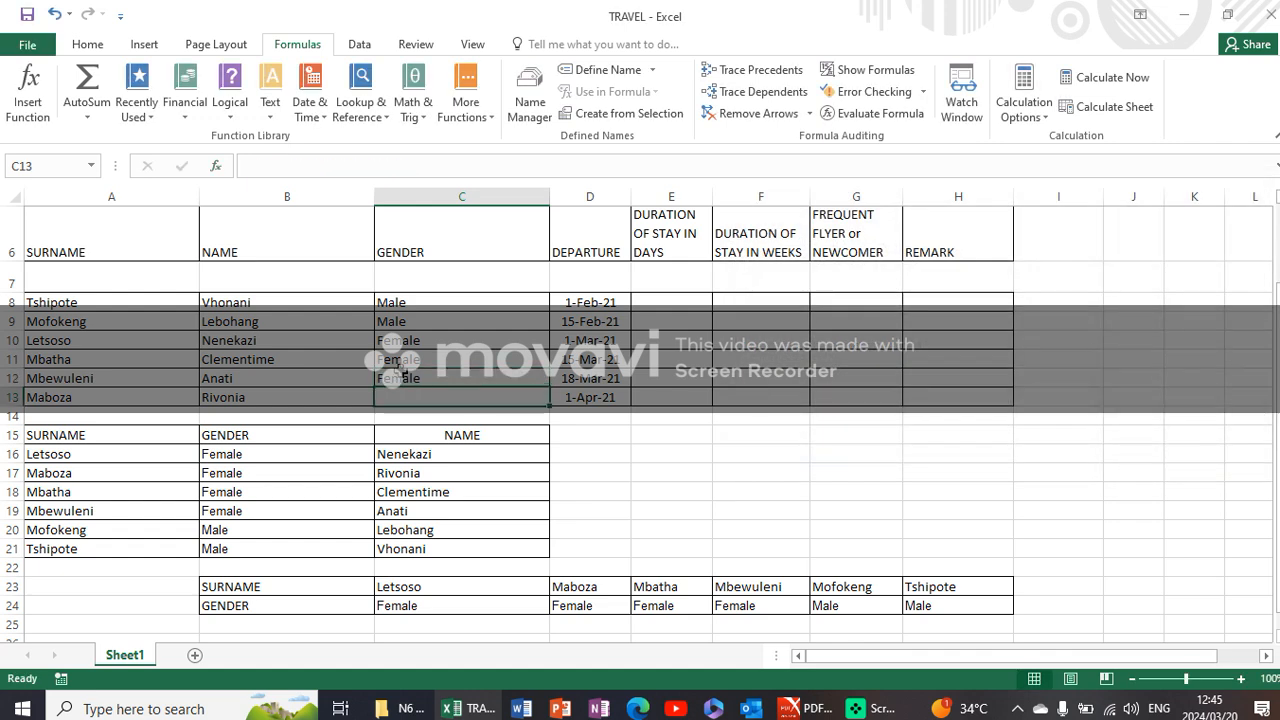
click(365, 105)
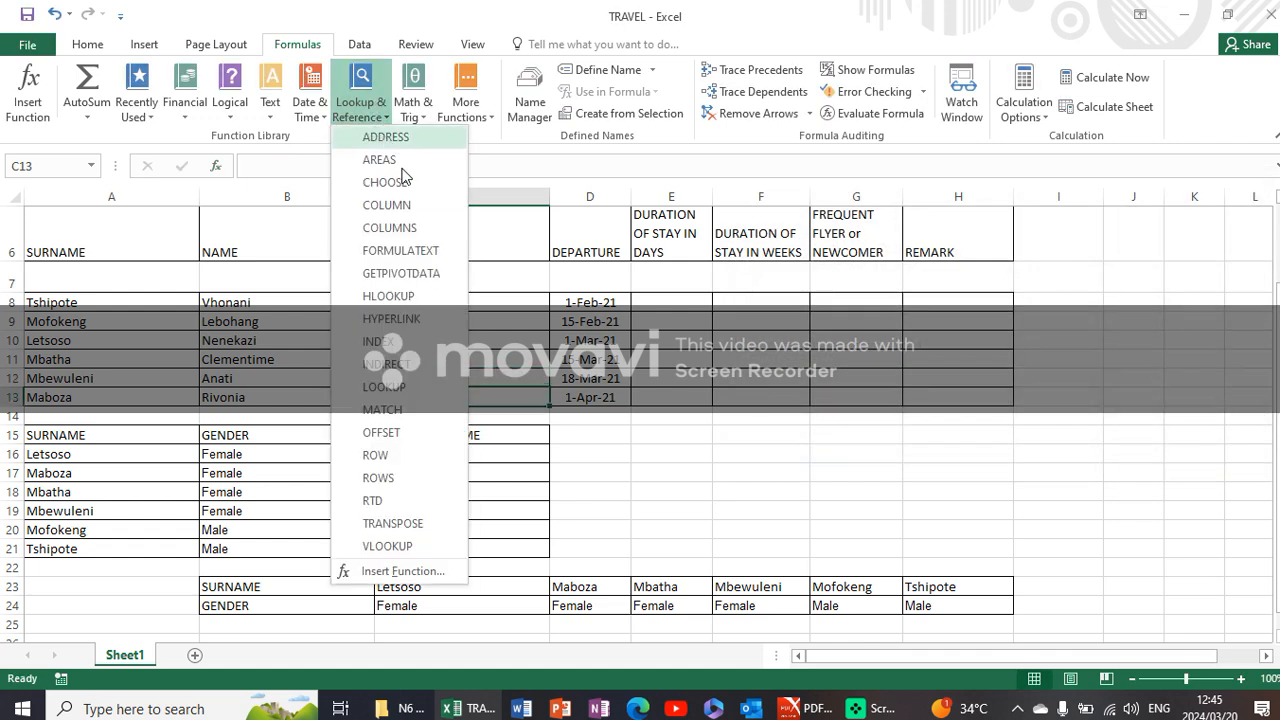
click(390, 296)
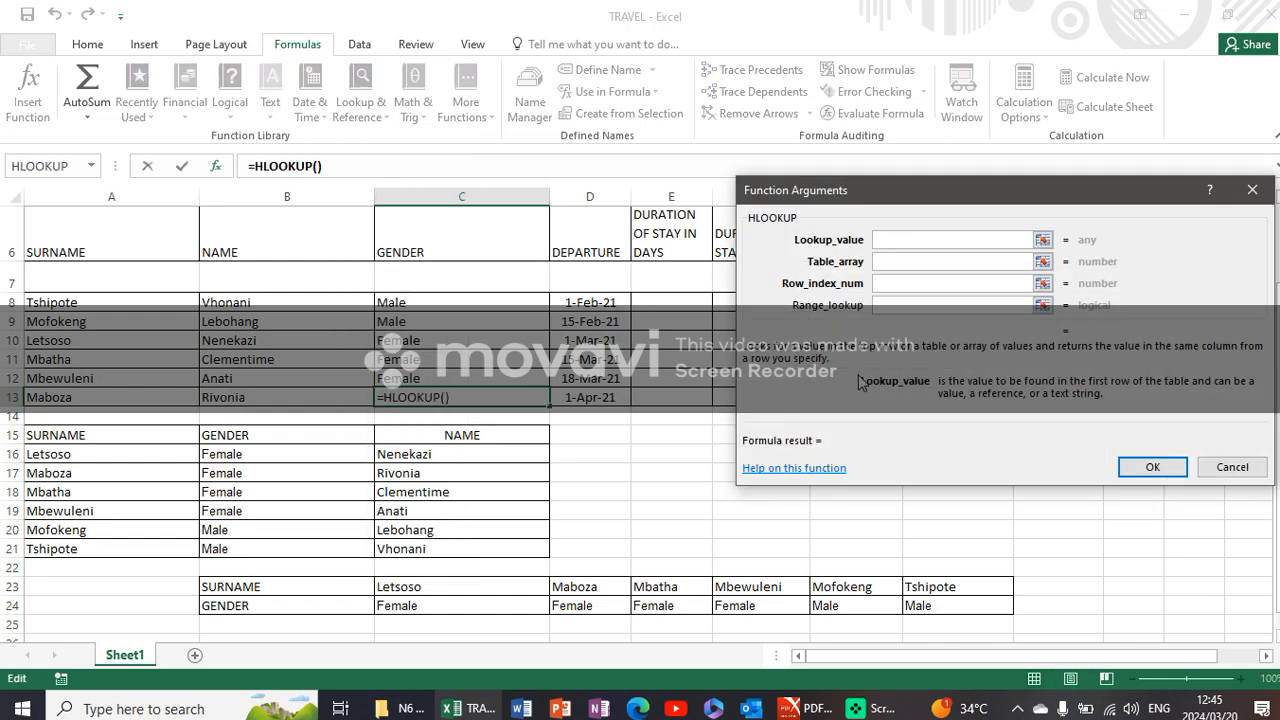
click(128, 399)
click(905, 264)
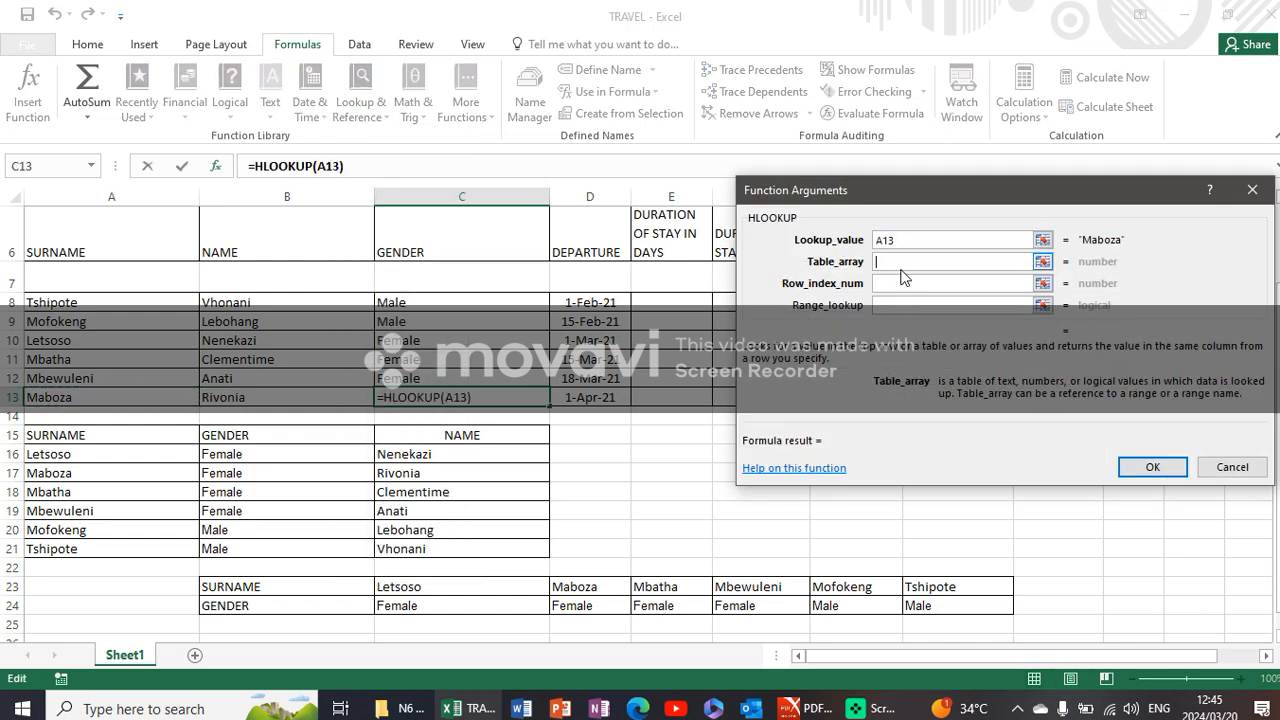
drag(272, 588, 925, 590)
click(893, 284)
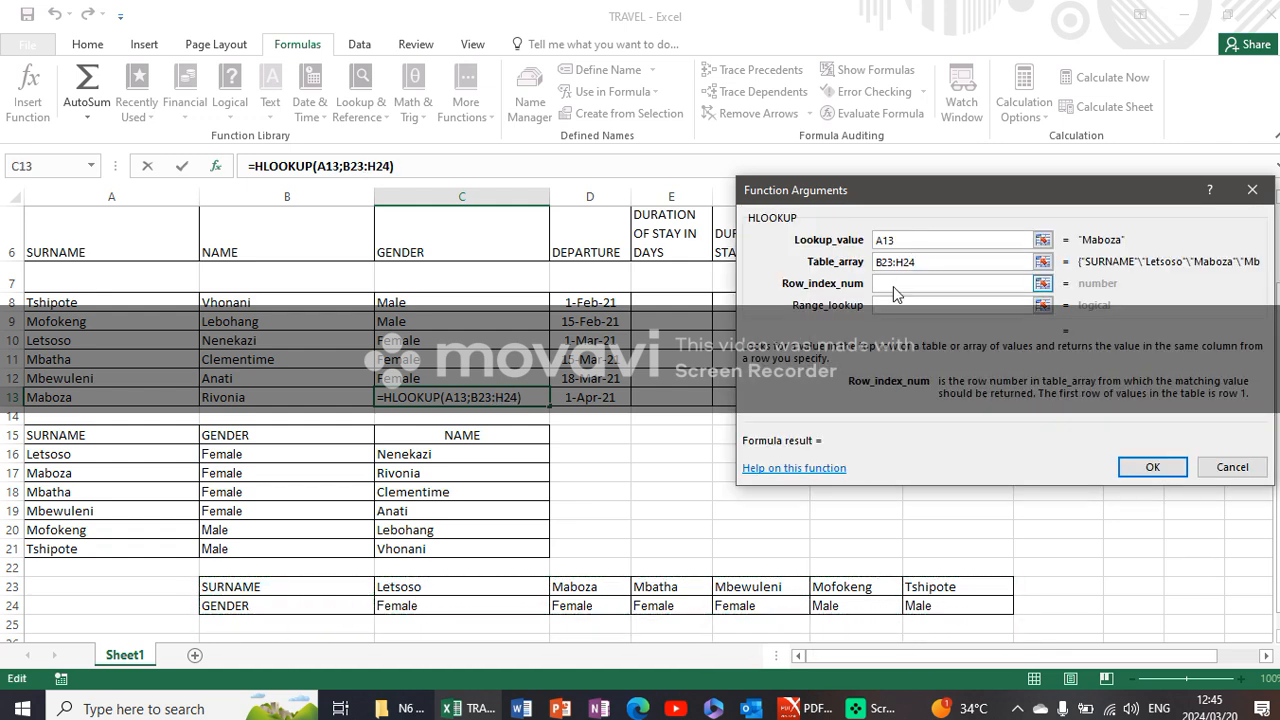
text(2)
click(911, 305)
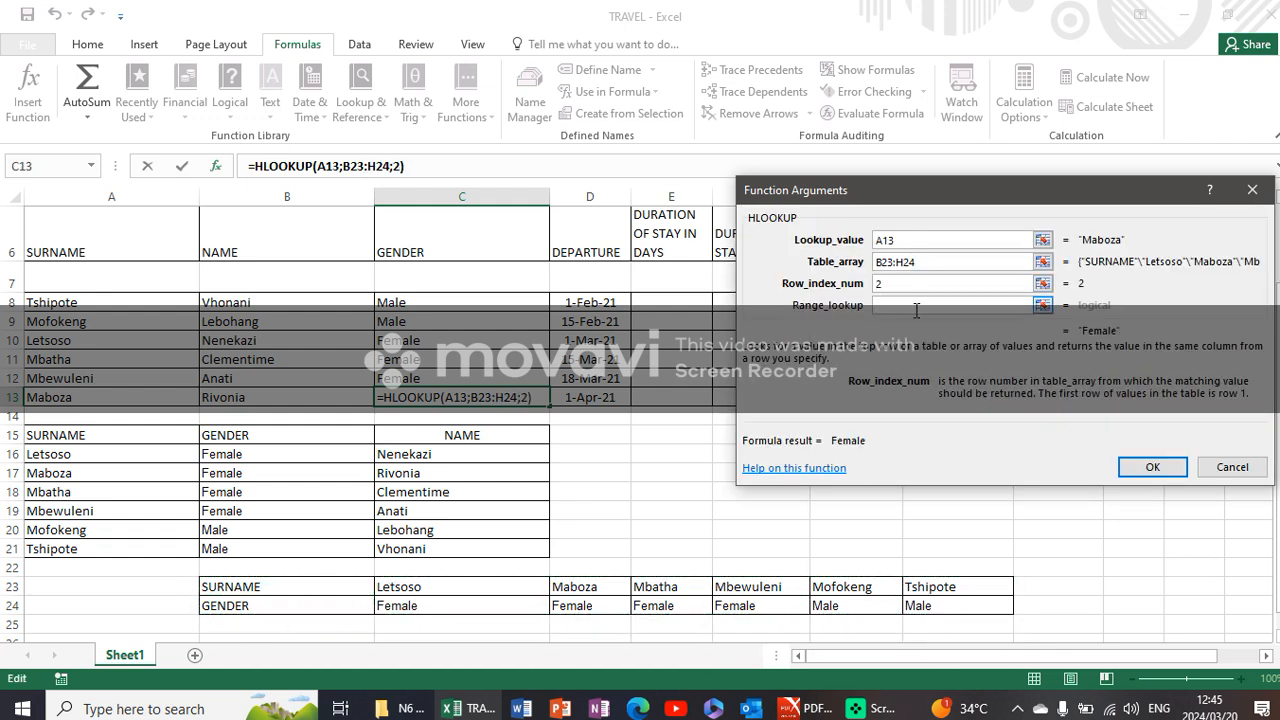
text(0)
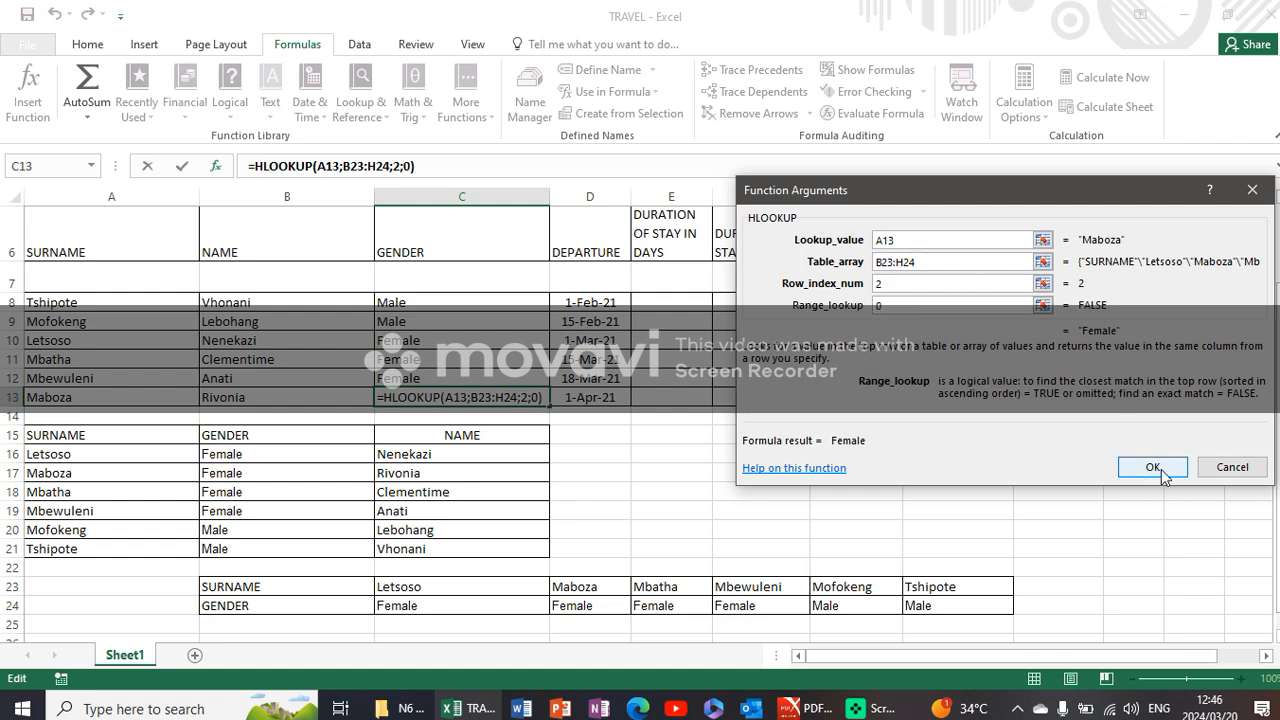
click(1152, 468)
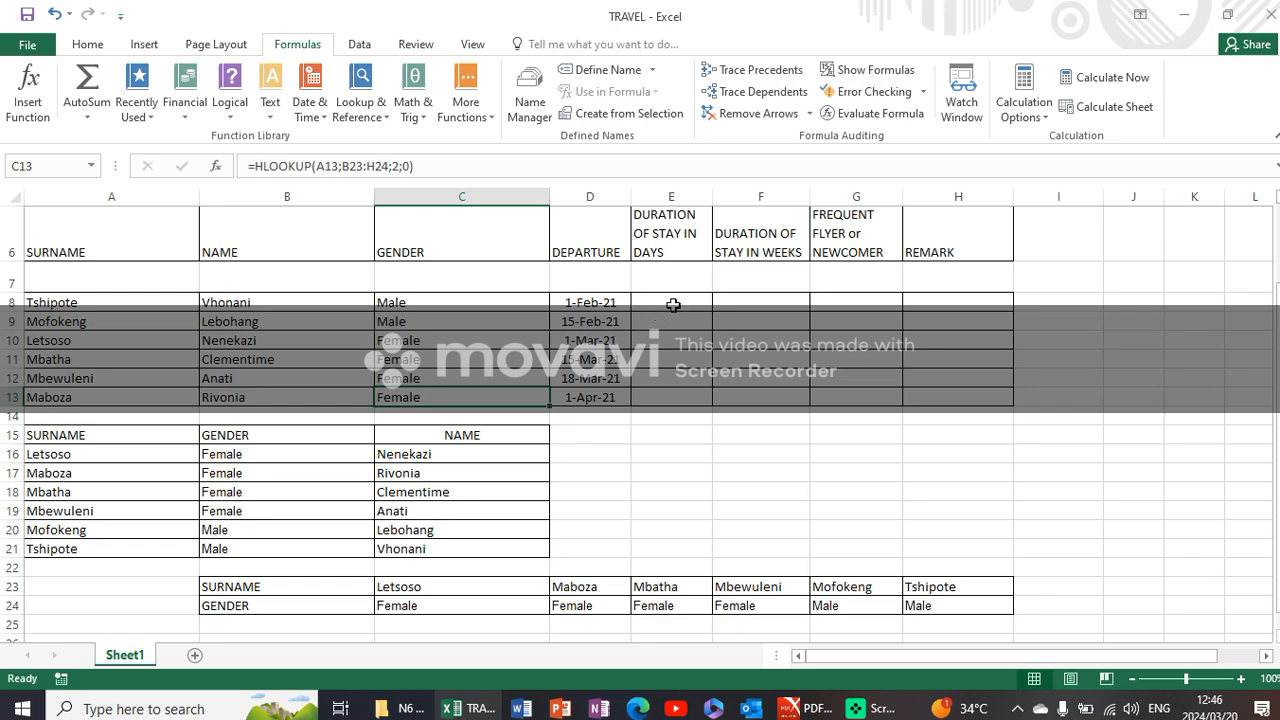
- Read instruction C on DURATION OF STAY IN DAYS in the PDF question paper and locate arrival cell D5 in the Excel sheet
drag(1278, 312, 1248, 222)
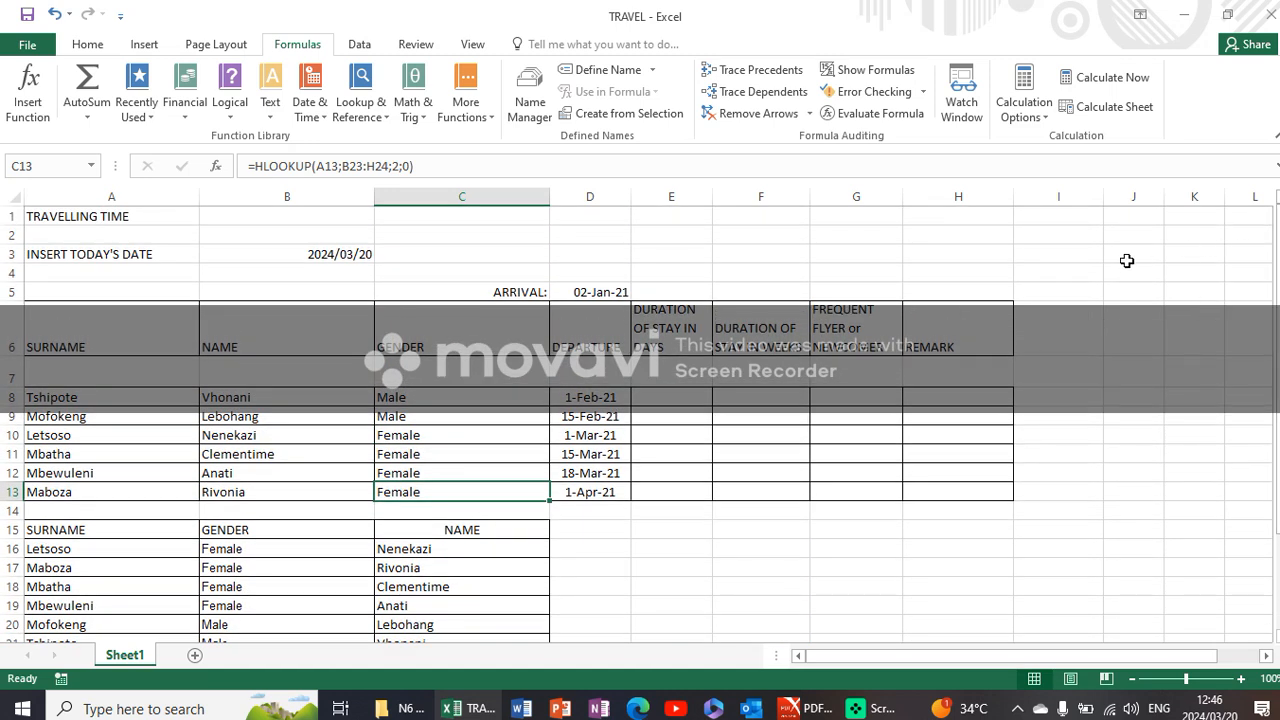
click(663, 399)
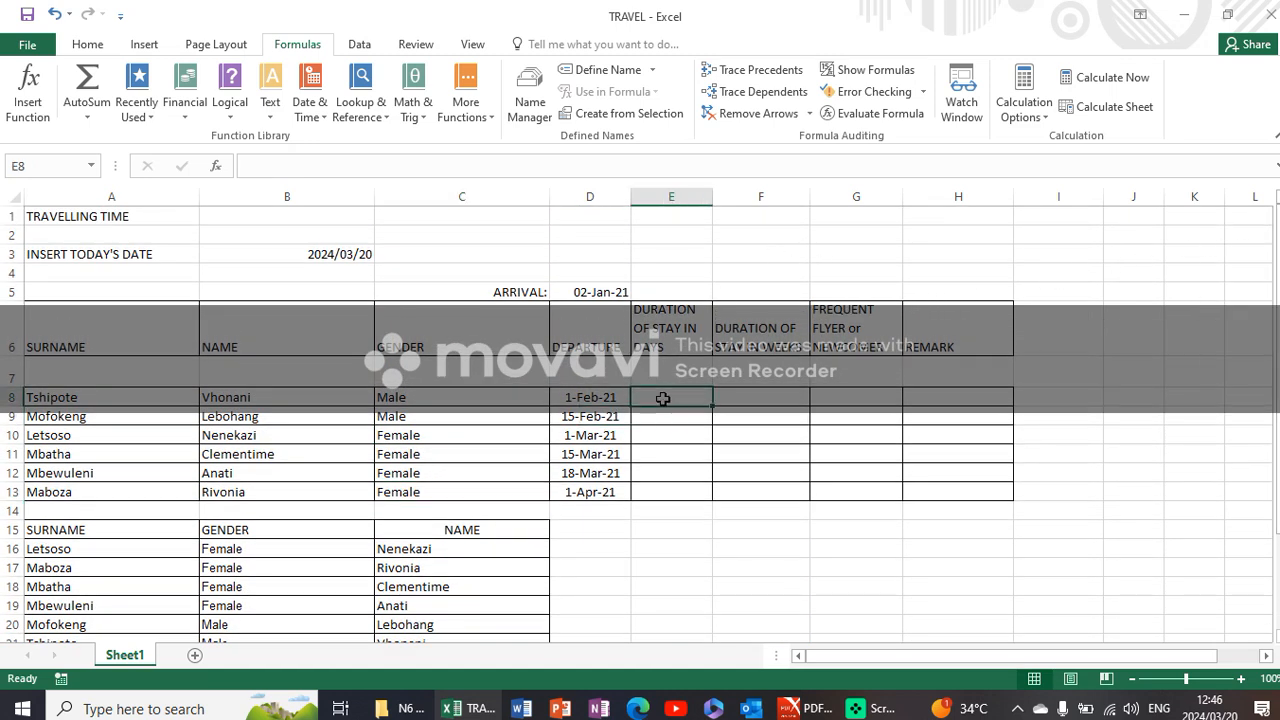
click(803, 702)
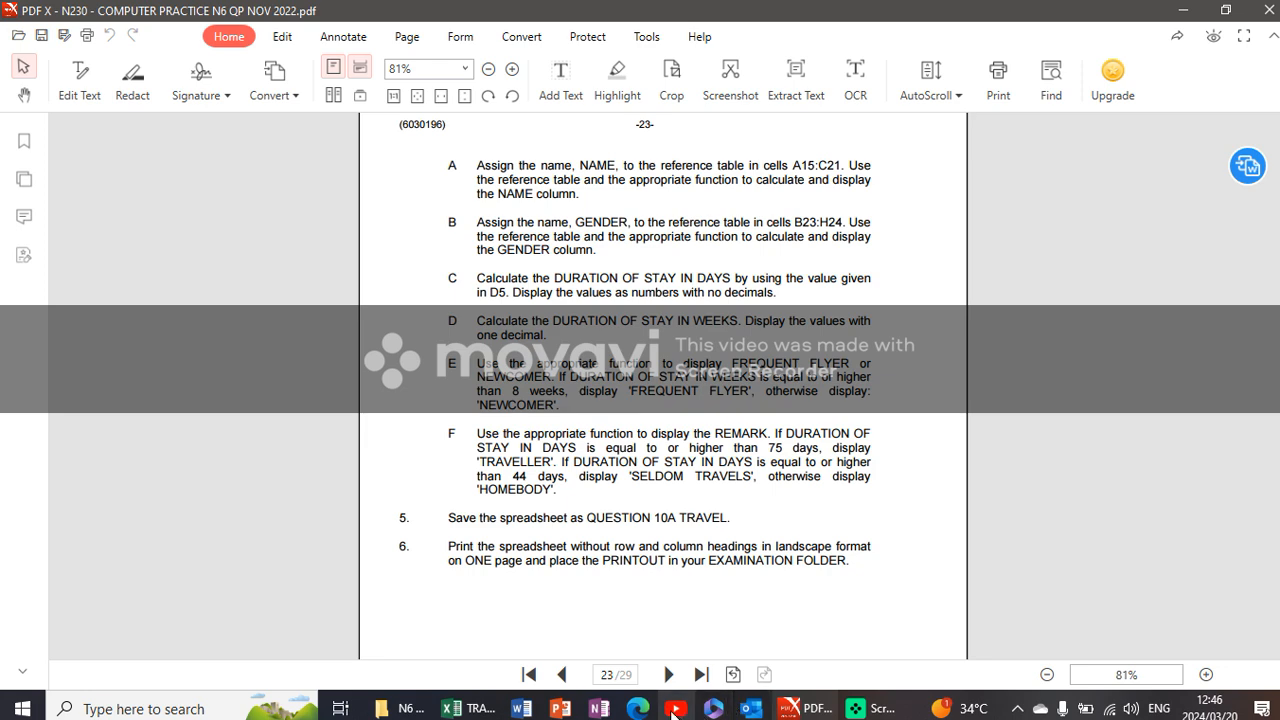
click(470, 708)
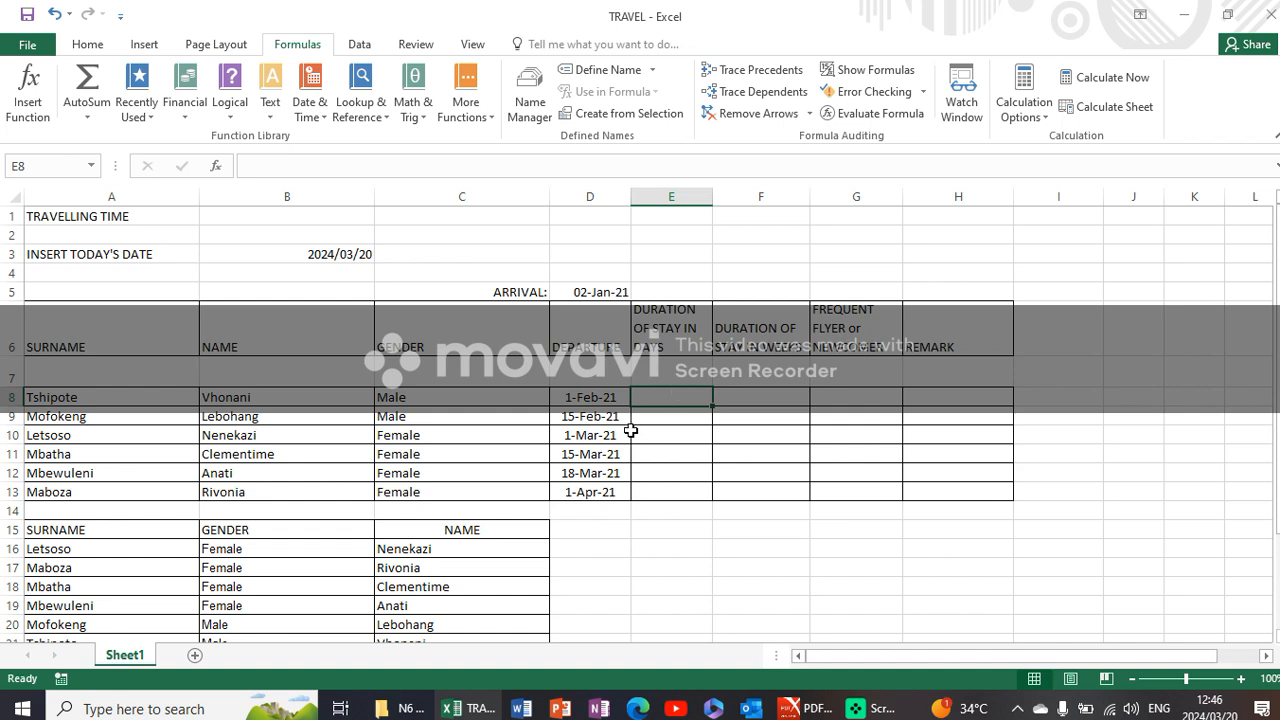
click(605, 291)
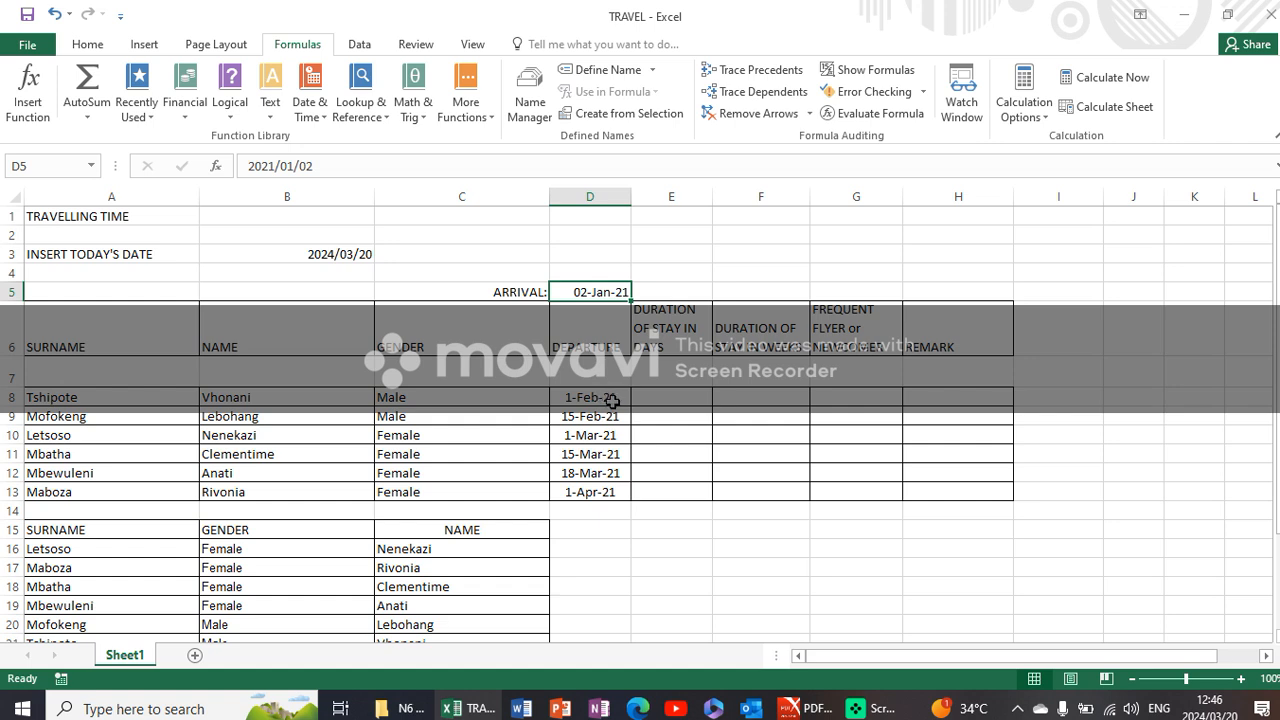
click(646, 395)
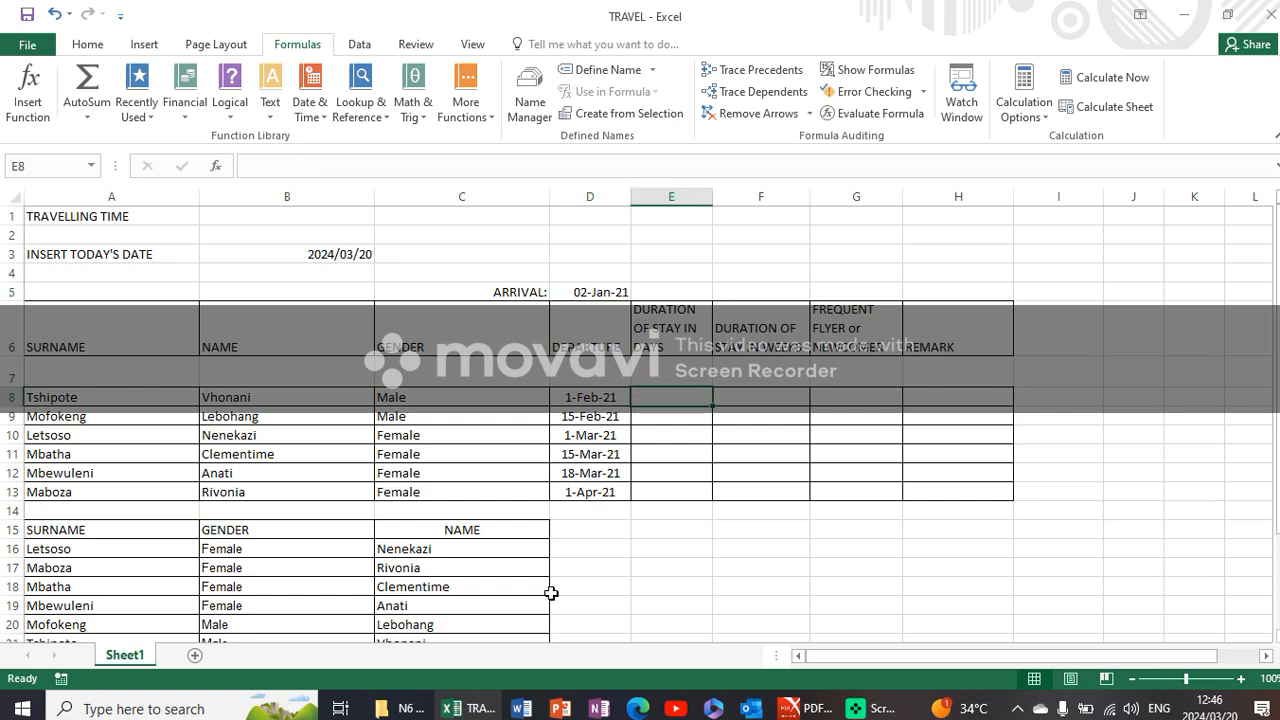
click(805, 708)
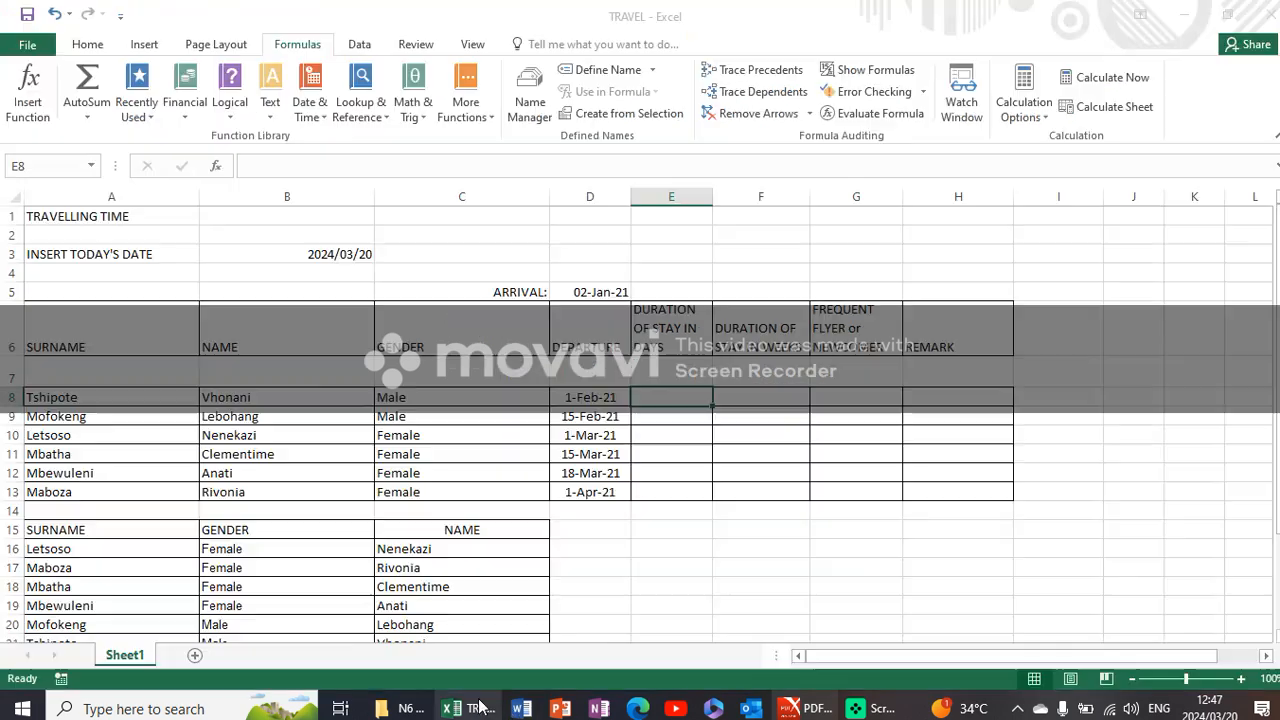
click(470, 708)
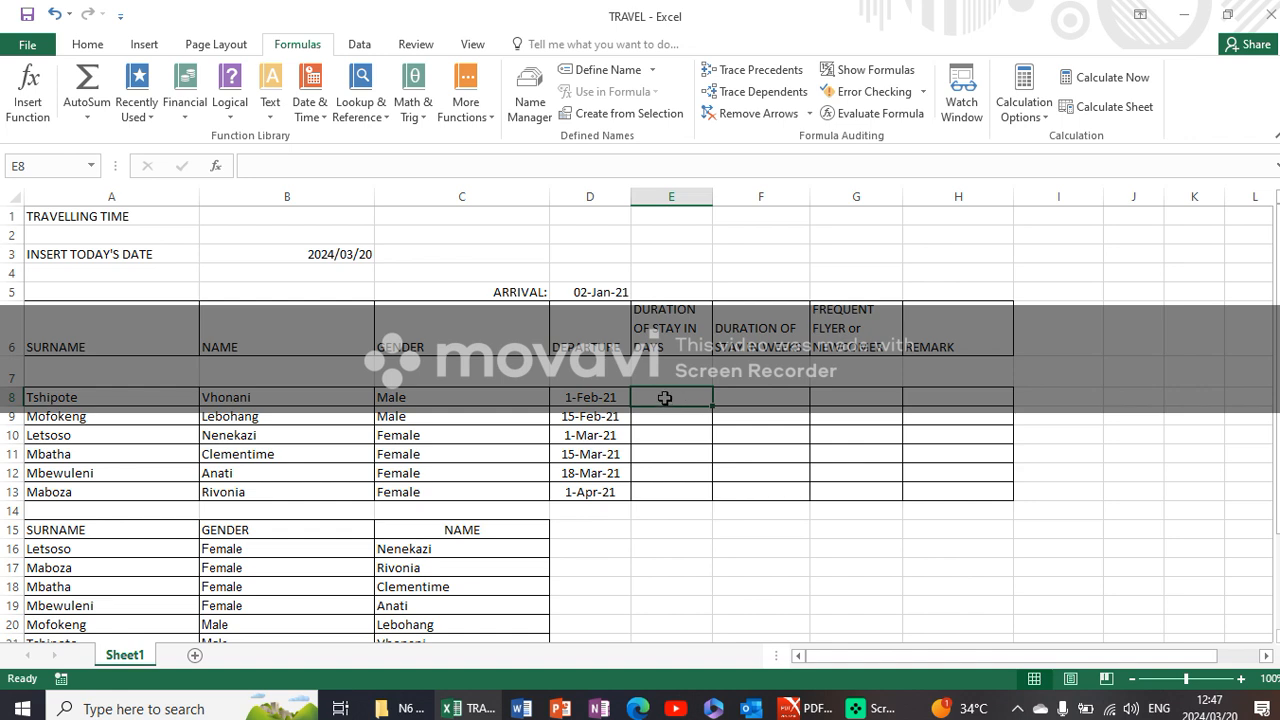
- Calculate DURATION OF STAY IN DAYS in E8 with =D8-$D$5 and copy the formula down to E13
text(=)
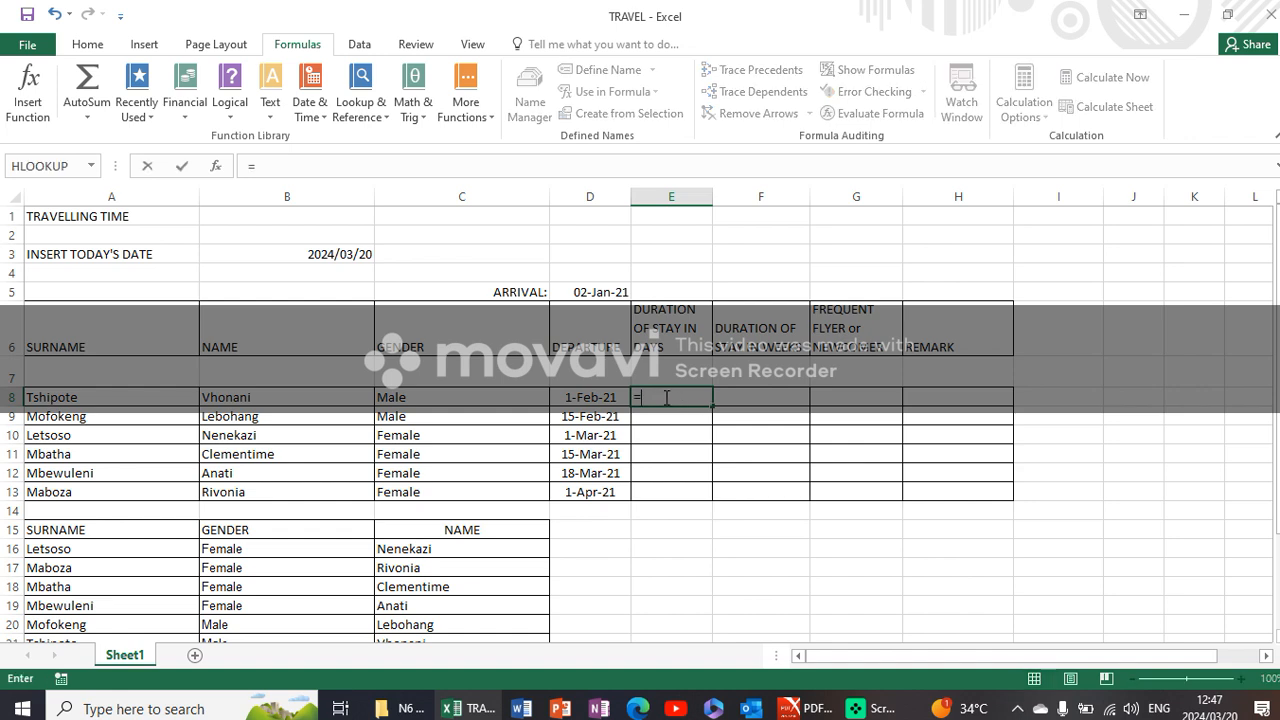
click(606, 398)
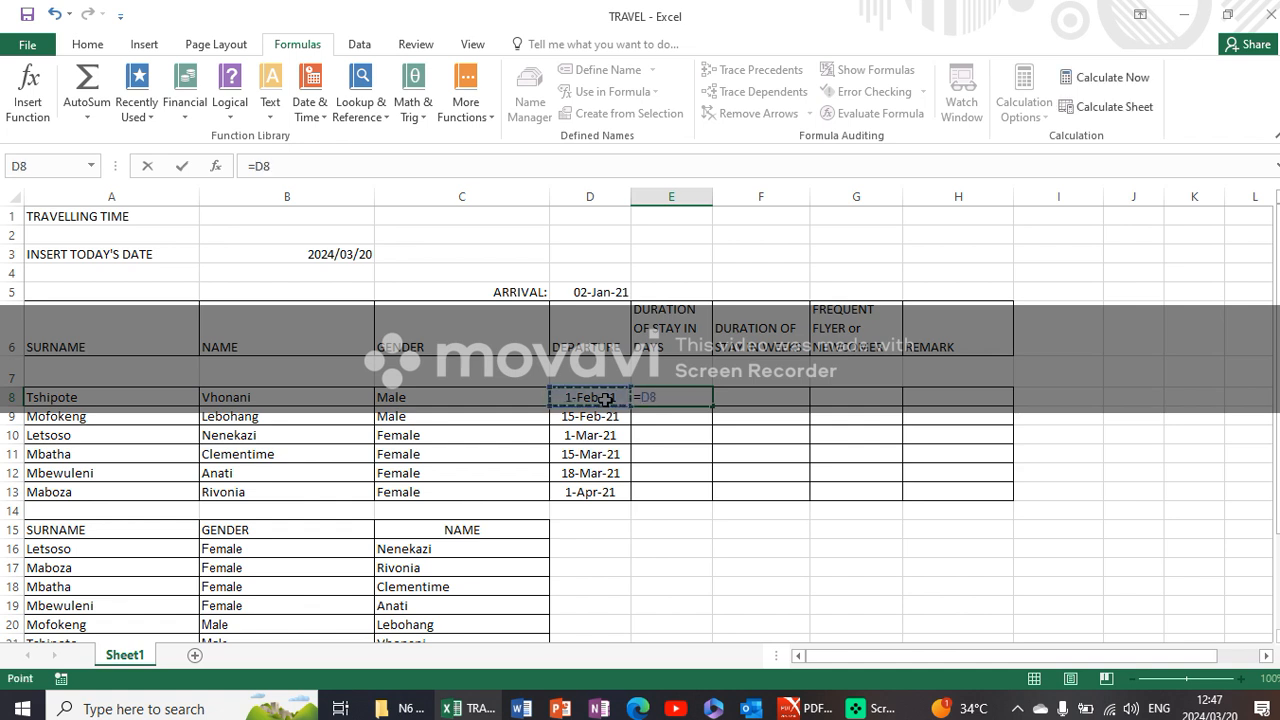
text(-)
click(609, 291)
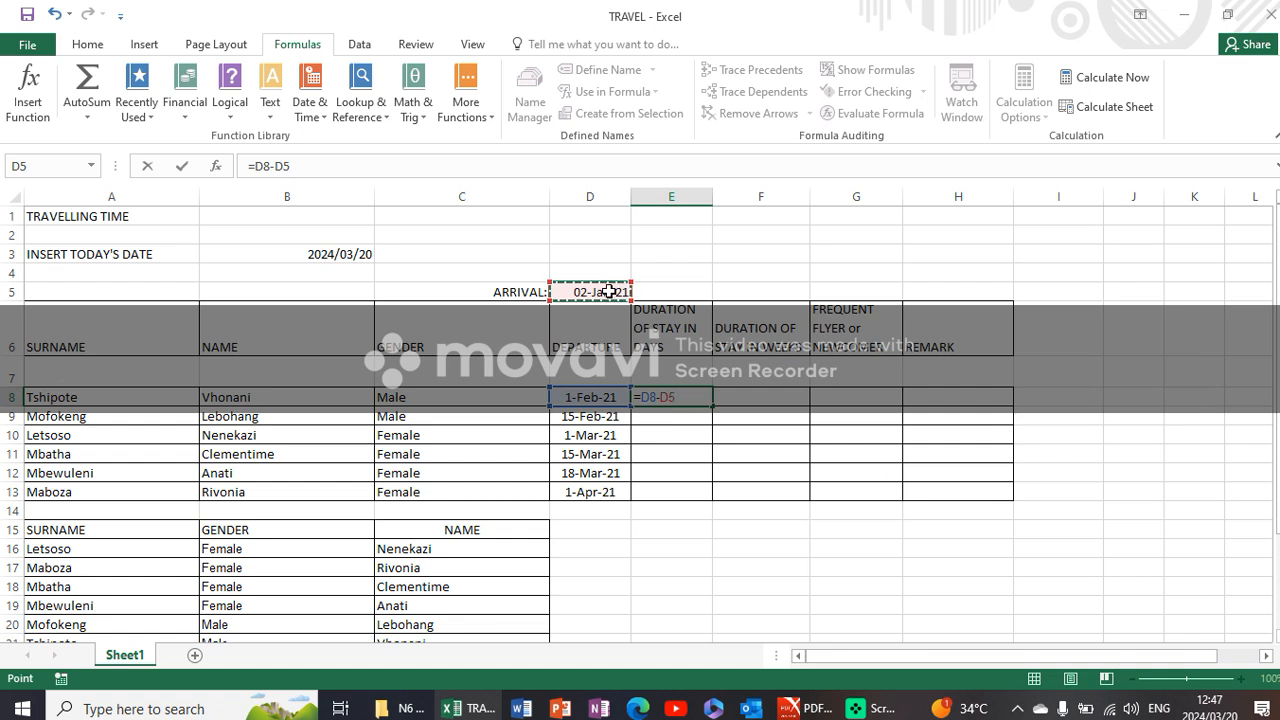
key(F4)
key(Return)
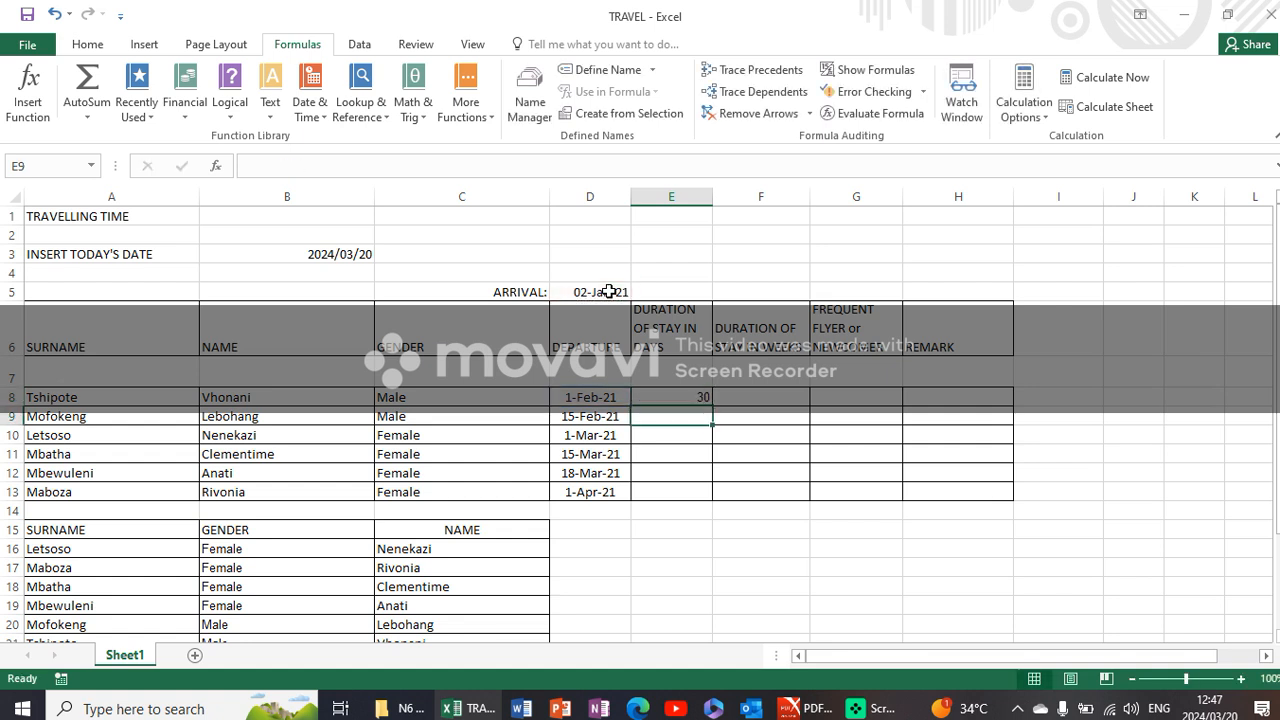
click(698, 397)
drag(709, 405, 714, 500)
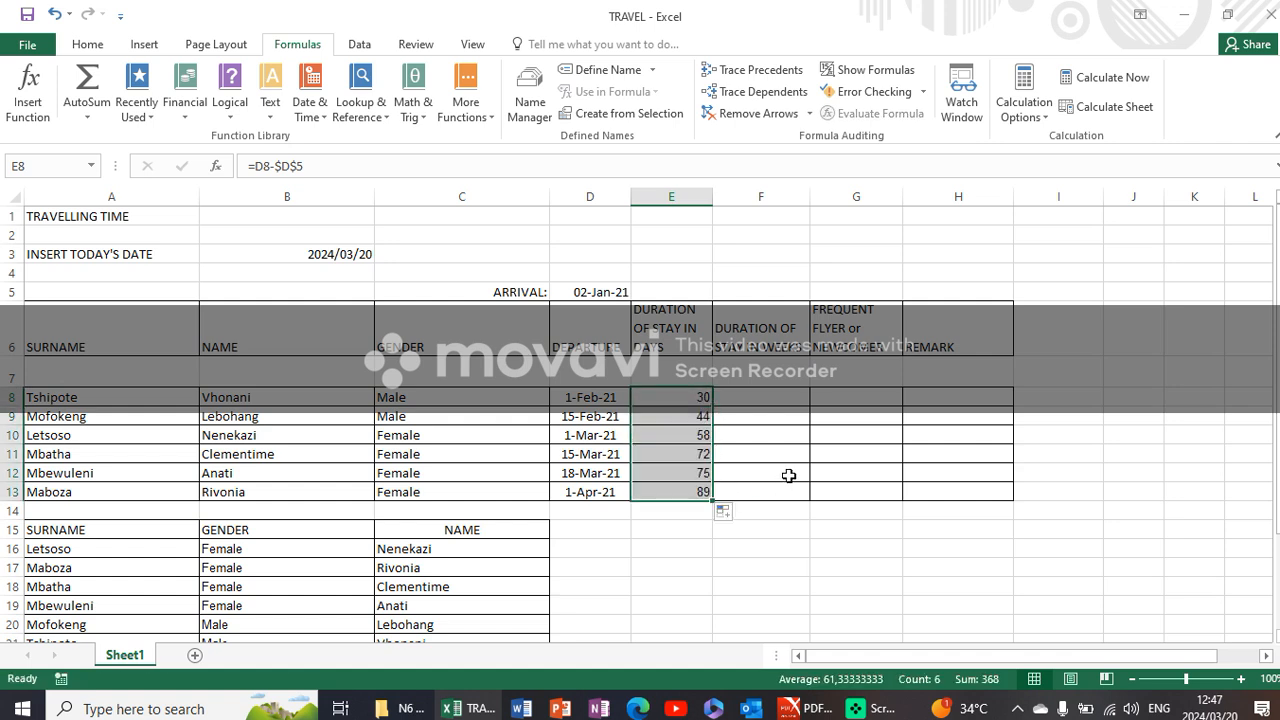
- Select cell F8 in the sheet and read instruction D on DURATION OF STAY IN WEEKS in the PDF question paper
click(732, 400)
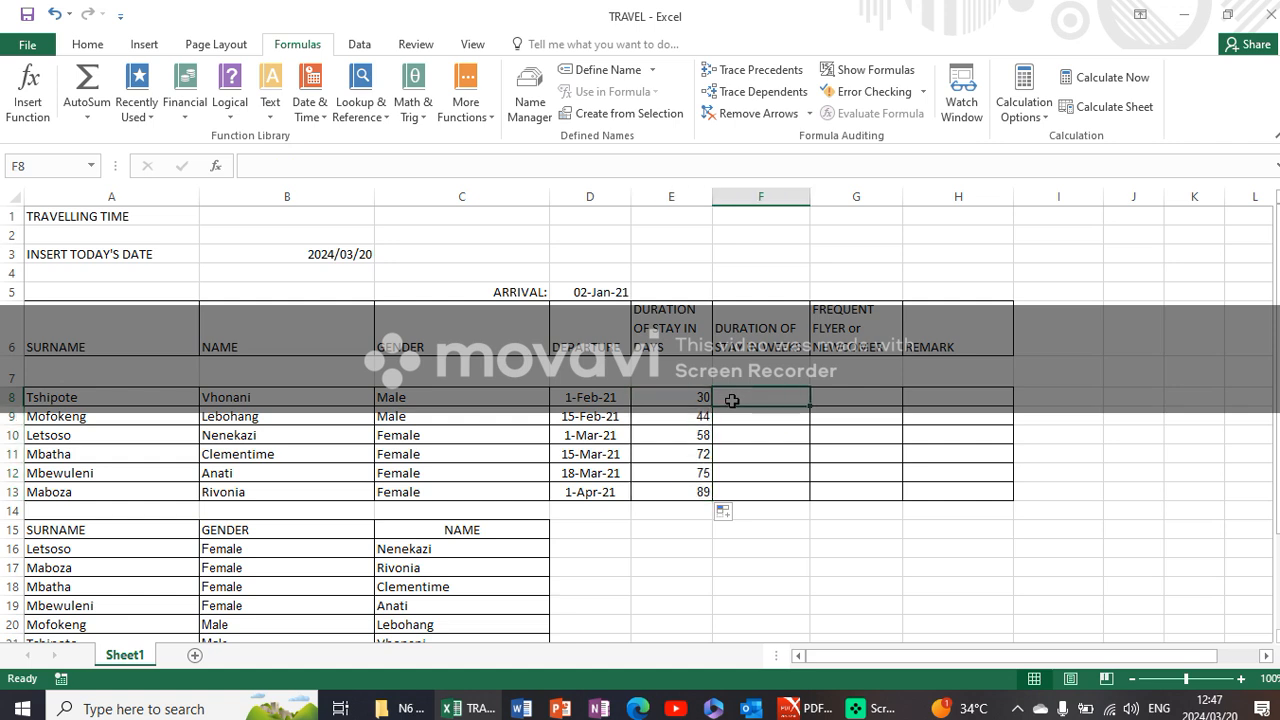
click(850, 707)
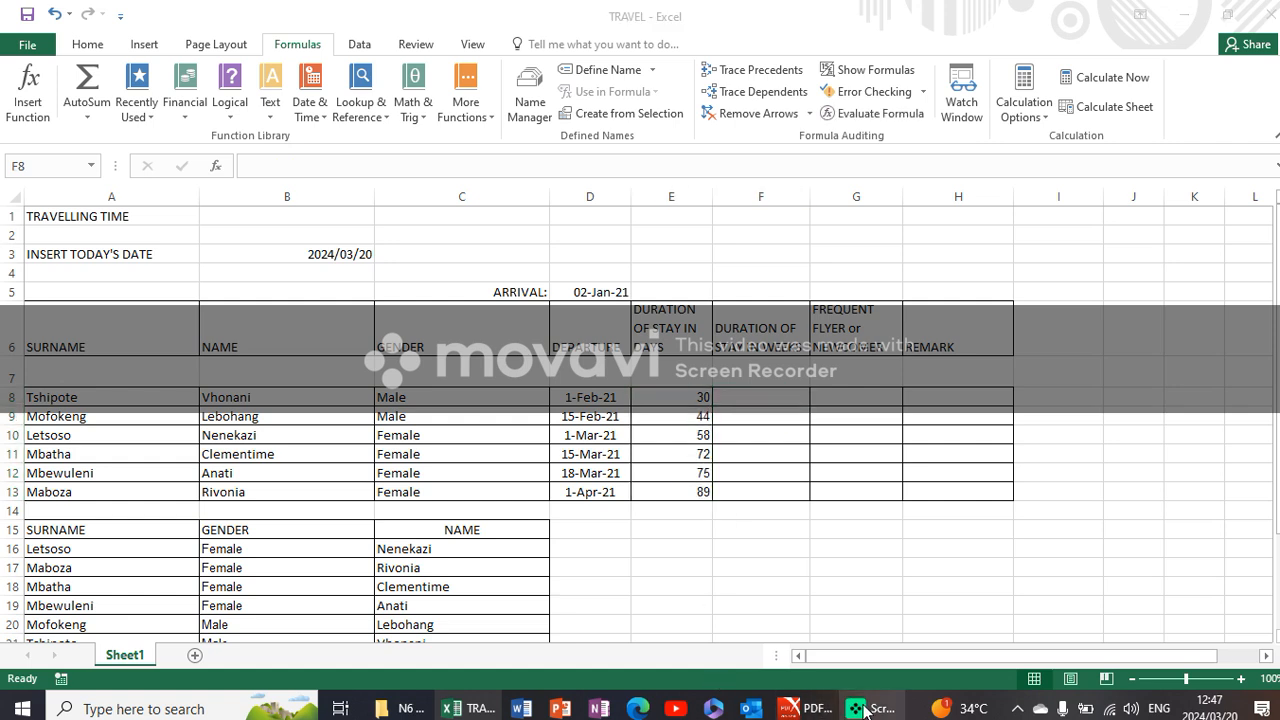
click(815, 709)
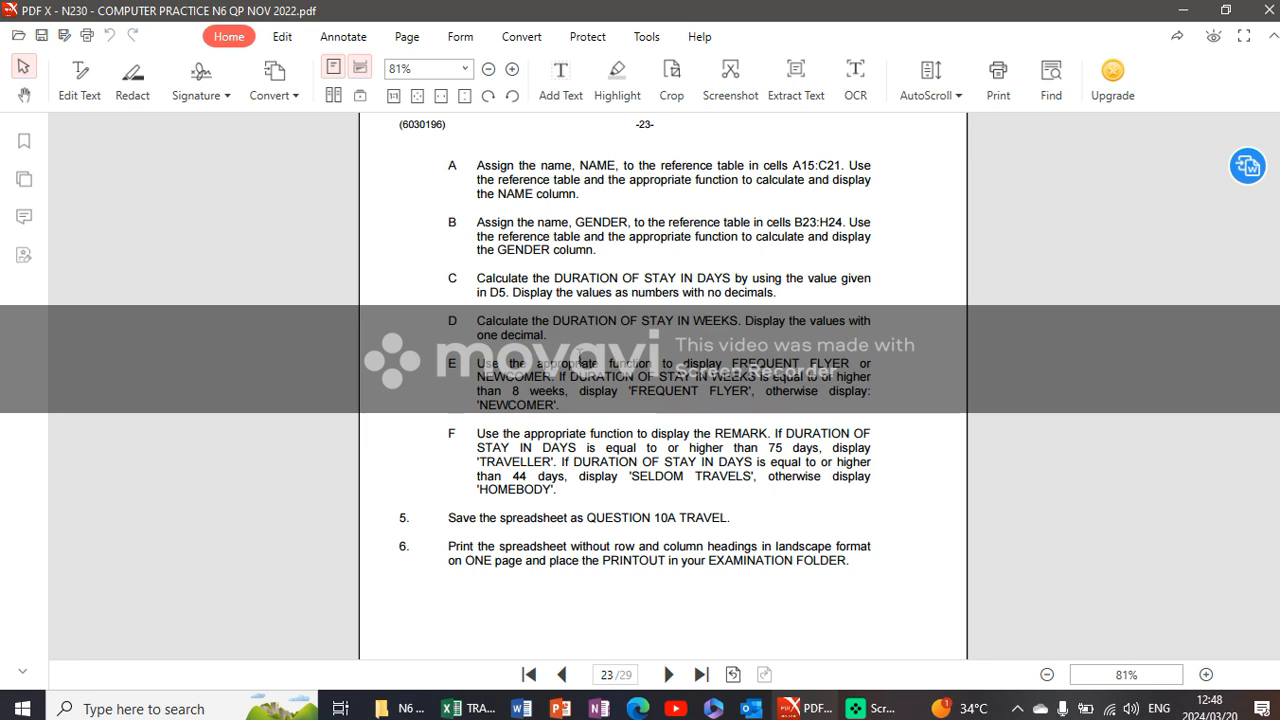
click(481, 702)
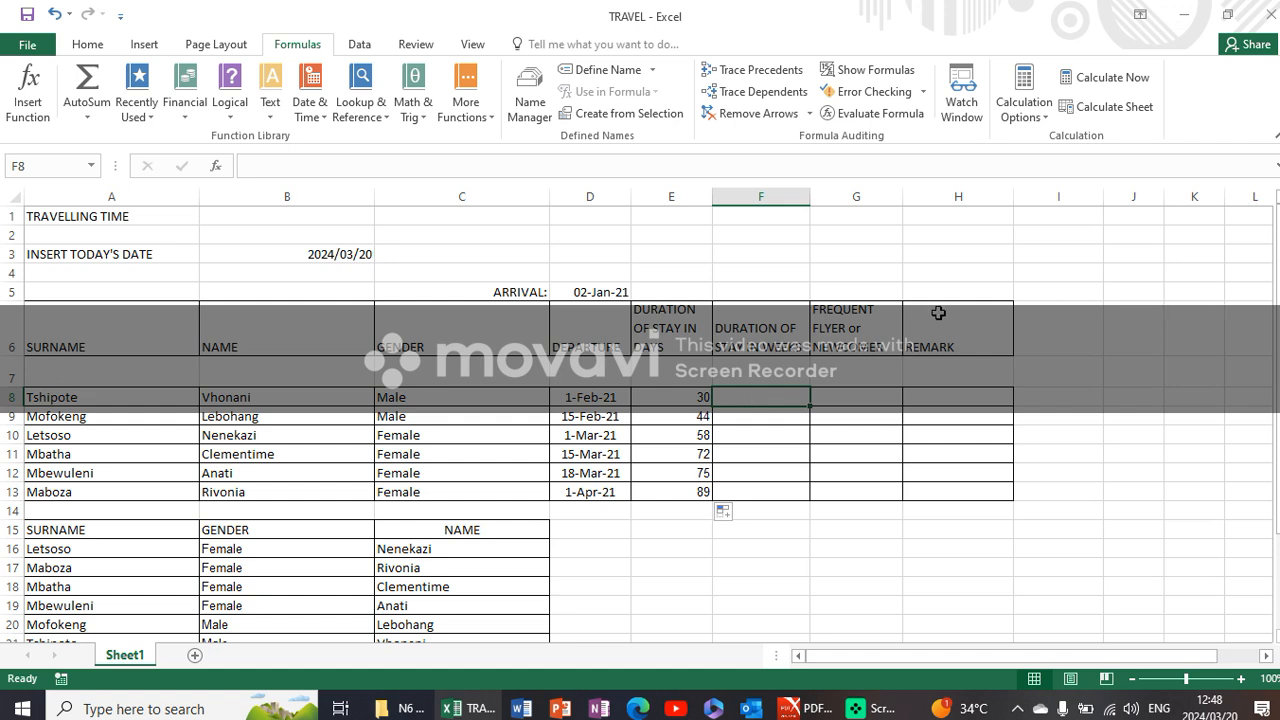
text(=)
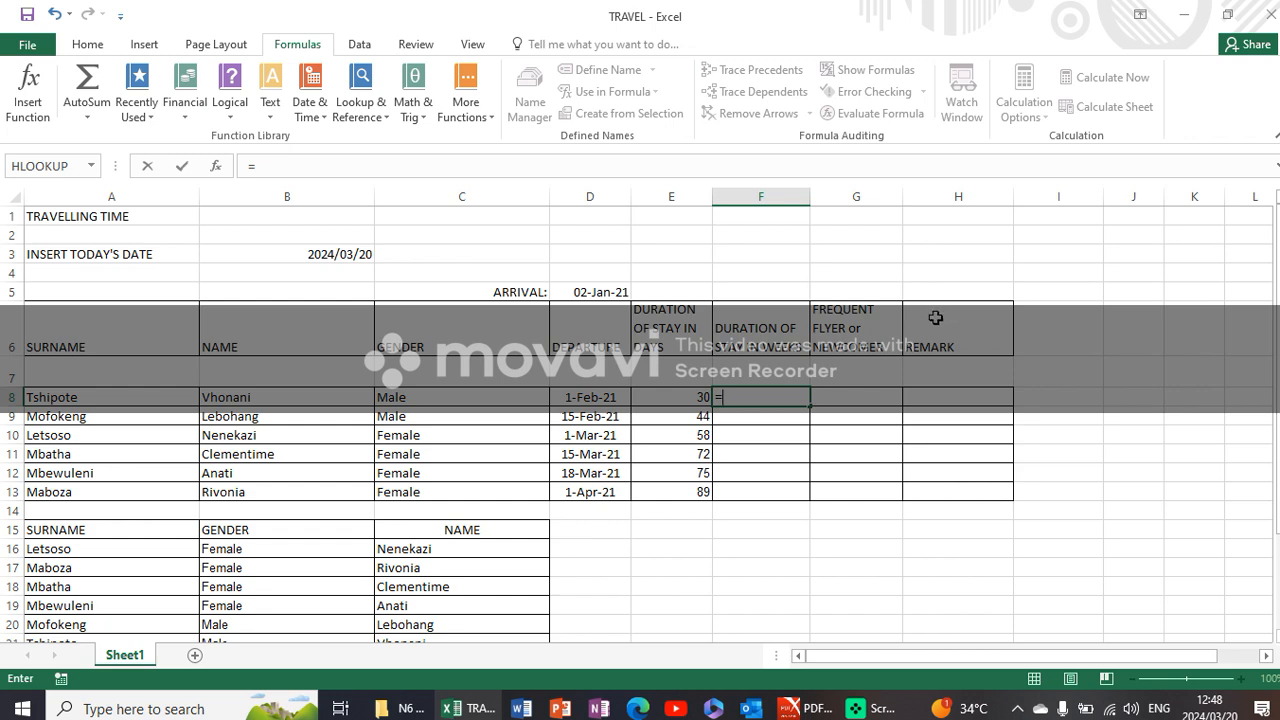
key(BackSpace)
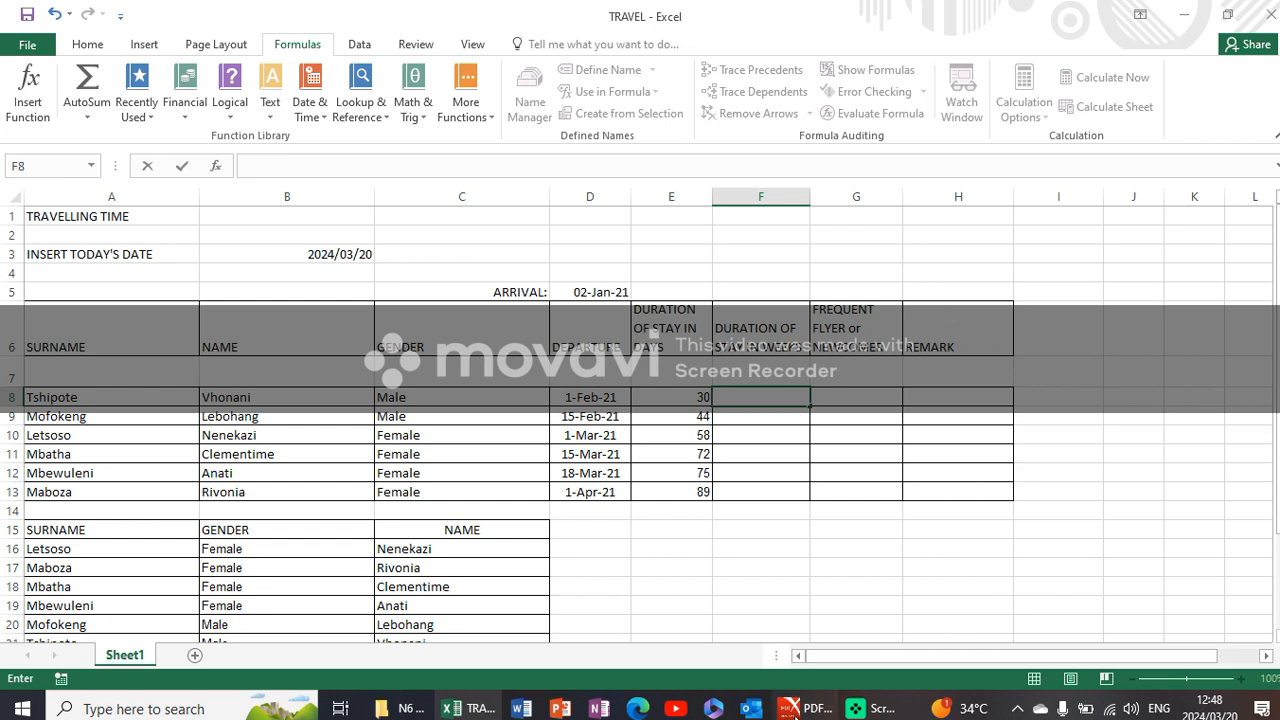
click(795, 708)
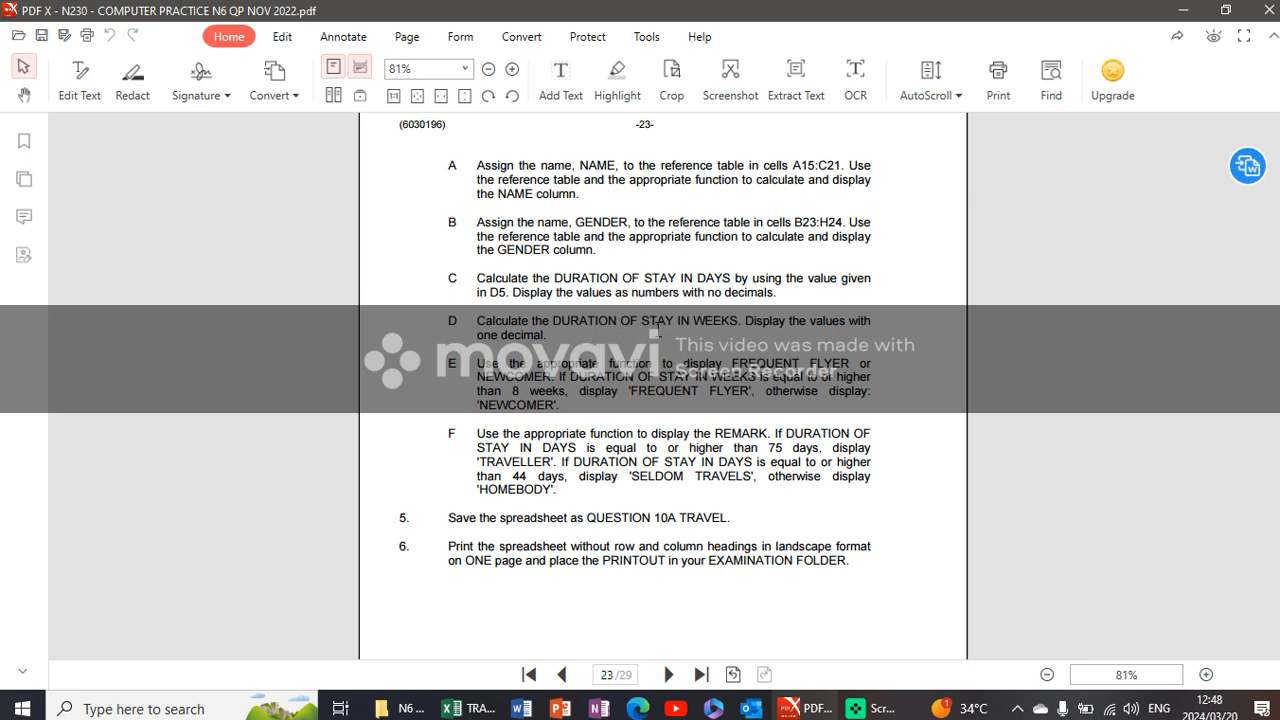
- Calculate DURATION OF STAY IN WEEKS in F8 with =E8/7 and copy the formula down to F13
double_click(703, 322)
click(708, 322)
click(462, 708)
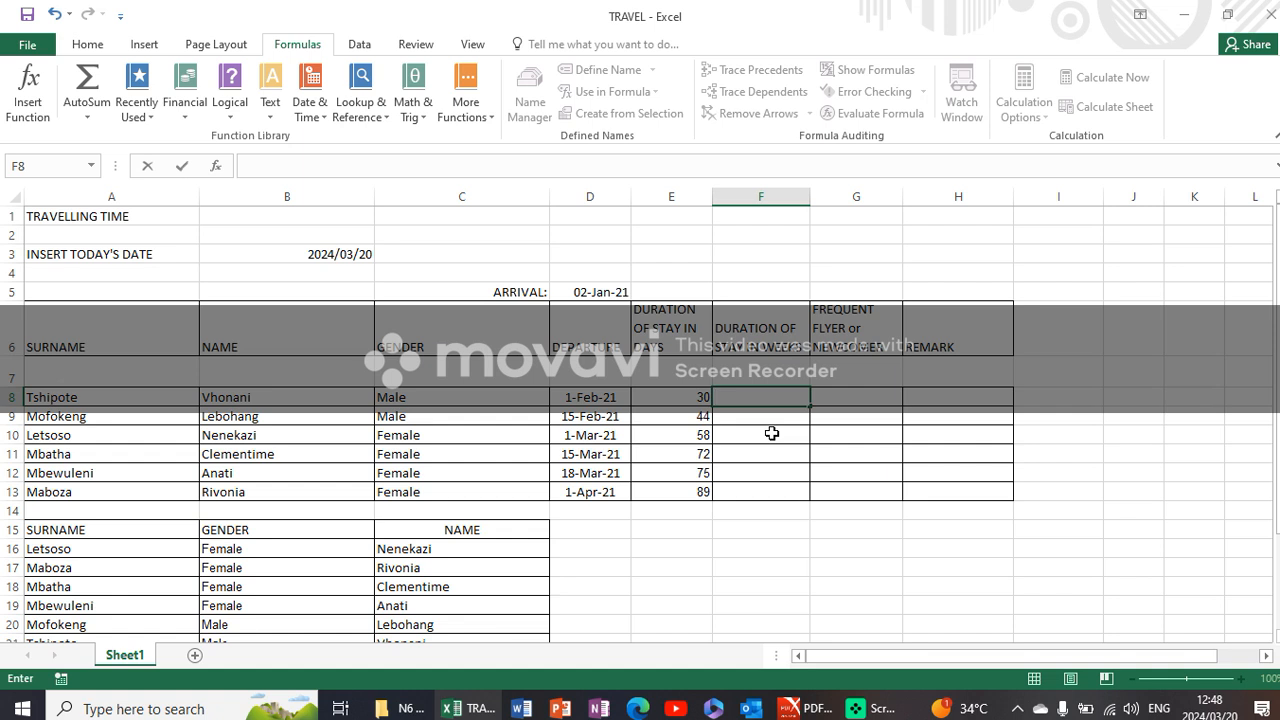
text(=)
click(699, 396)
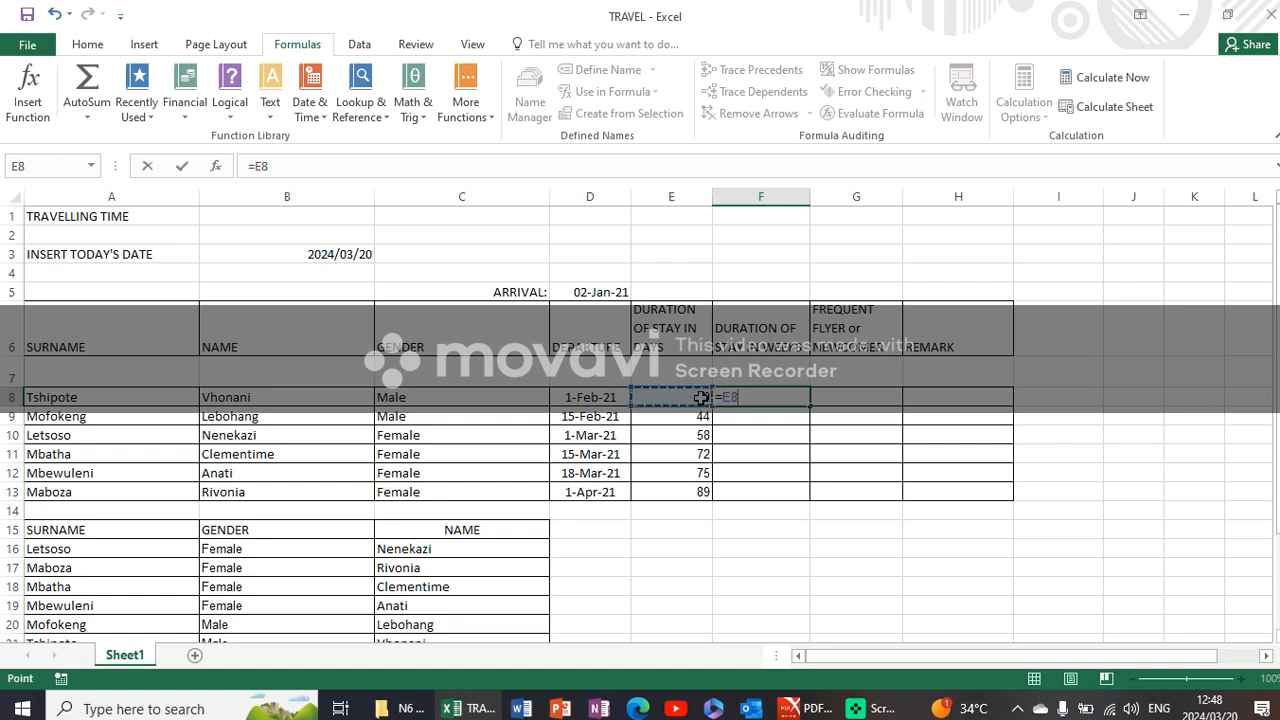
text(/7)
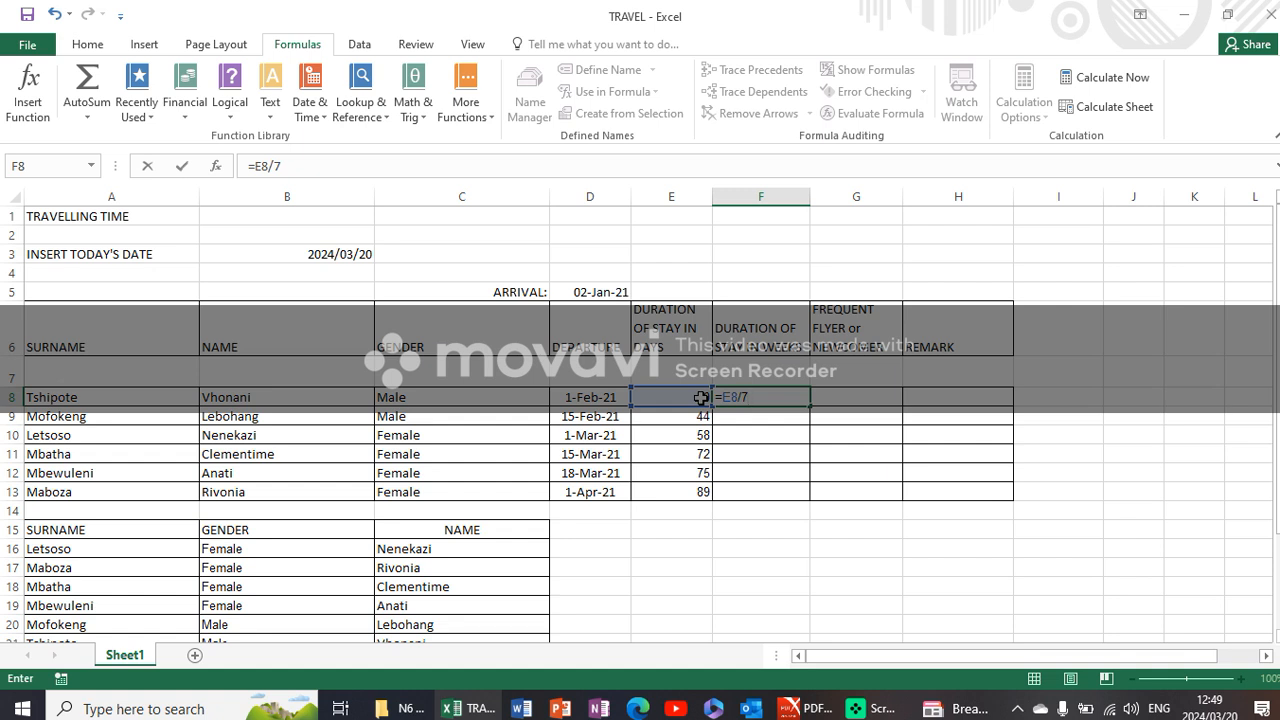
key(Return)
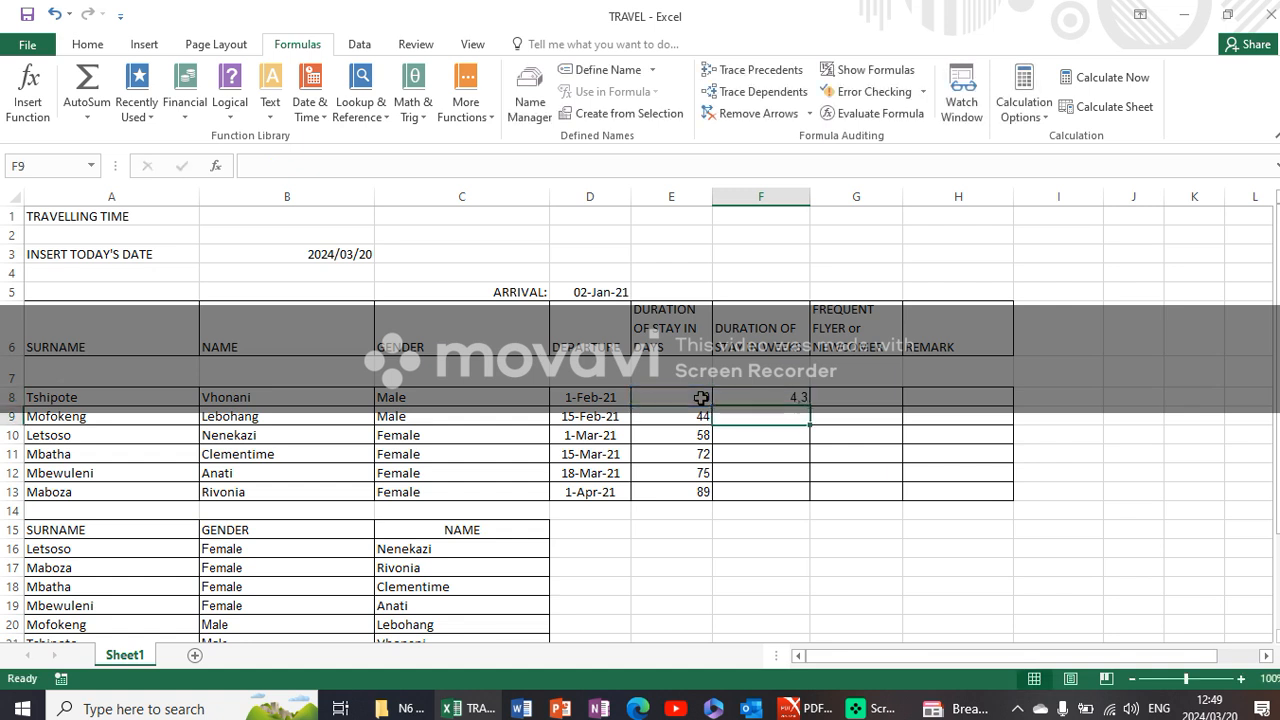
click(742, 398)
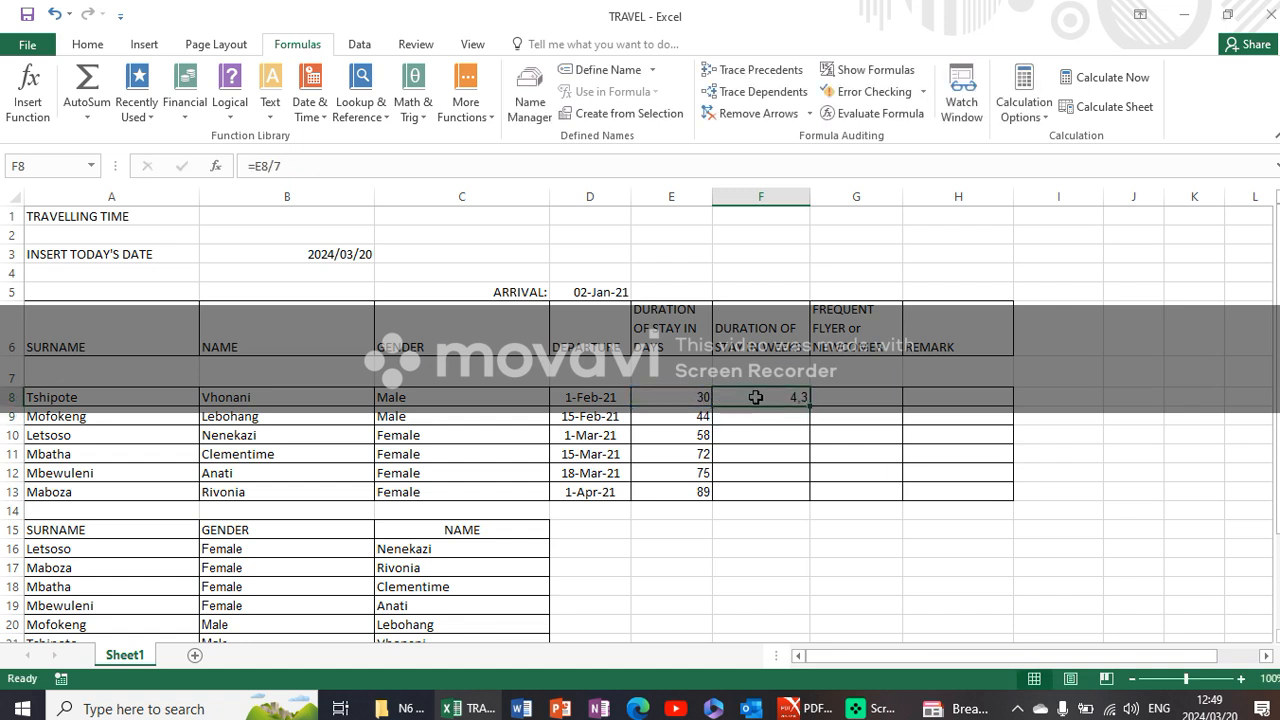
drag(806, 405, 810, 497)
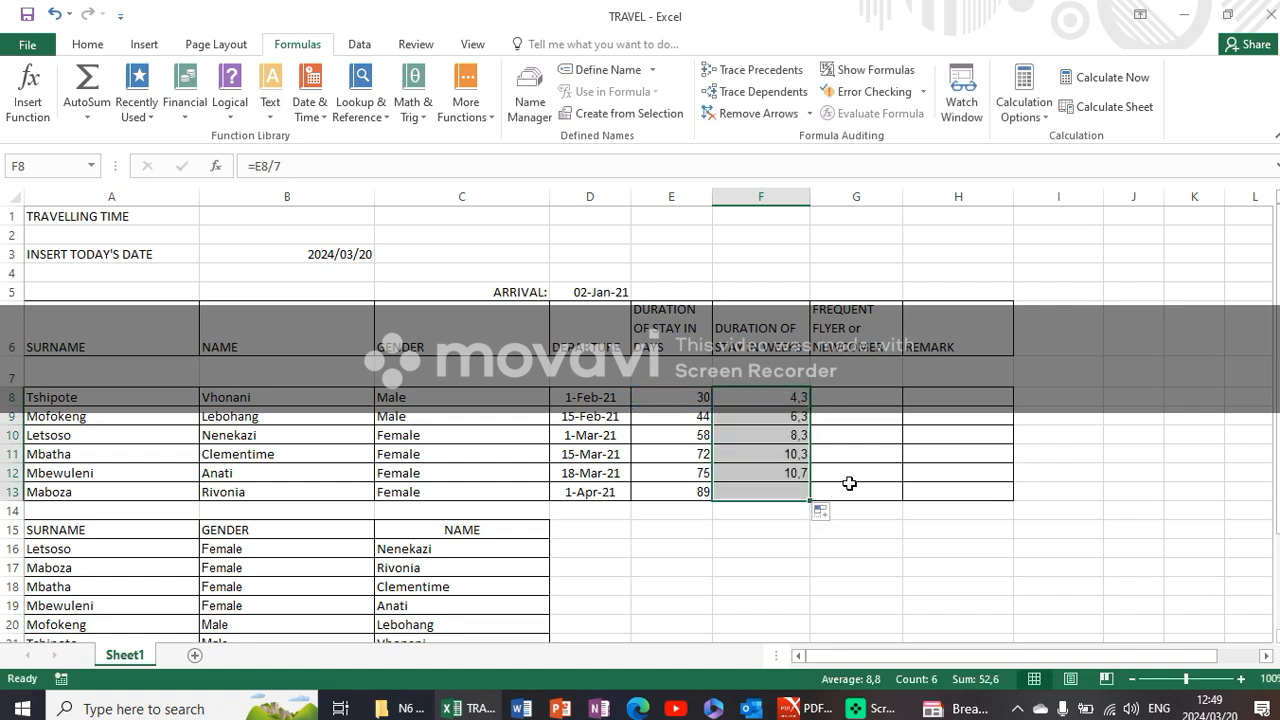
- Widen column G, select G8 and read instruction E on FREQUENT FLYER or NEWCOMER in the PDF question paper before returning to Excel
click(838, 398)
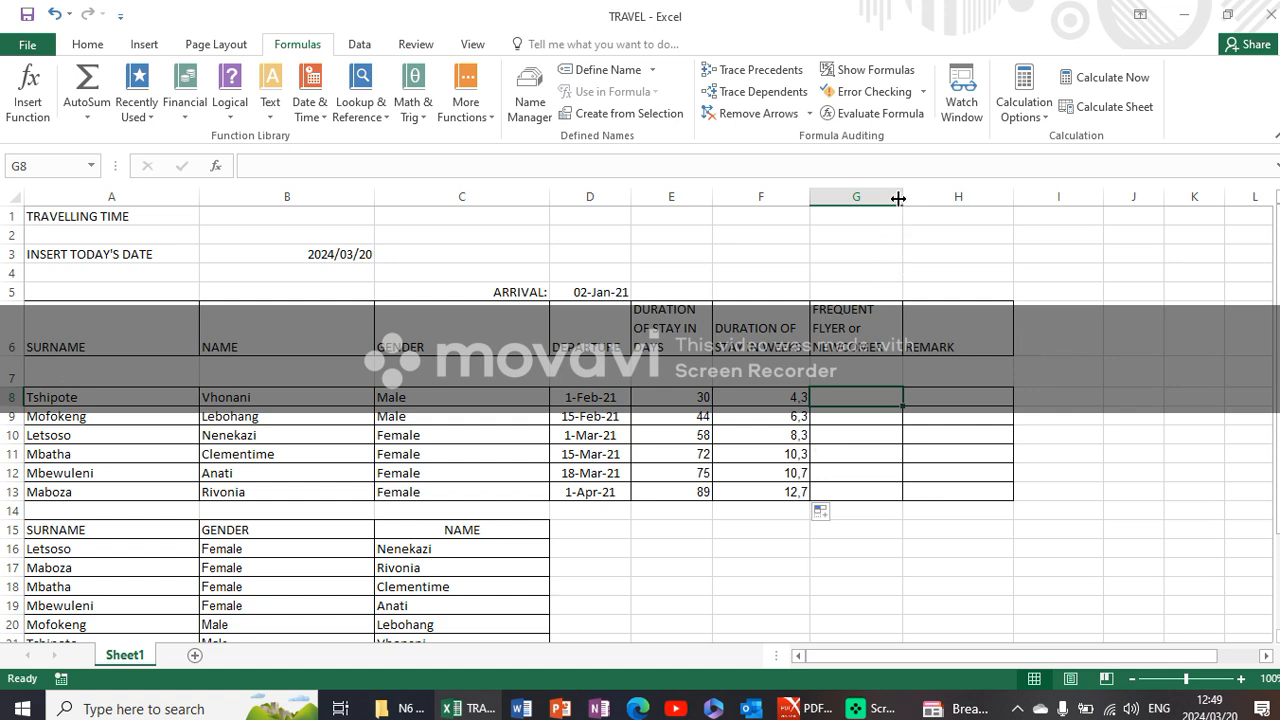
drag(903, 198, 984, 193)
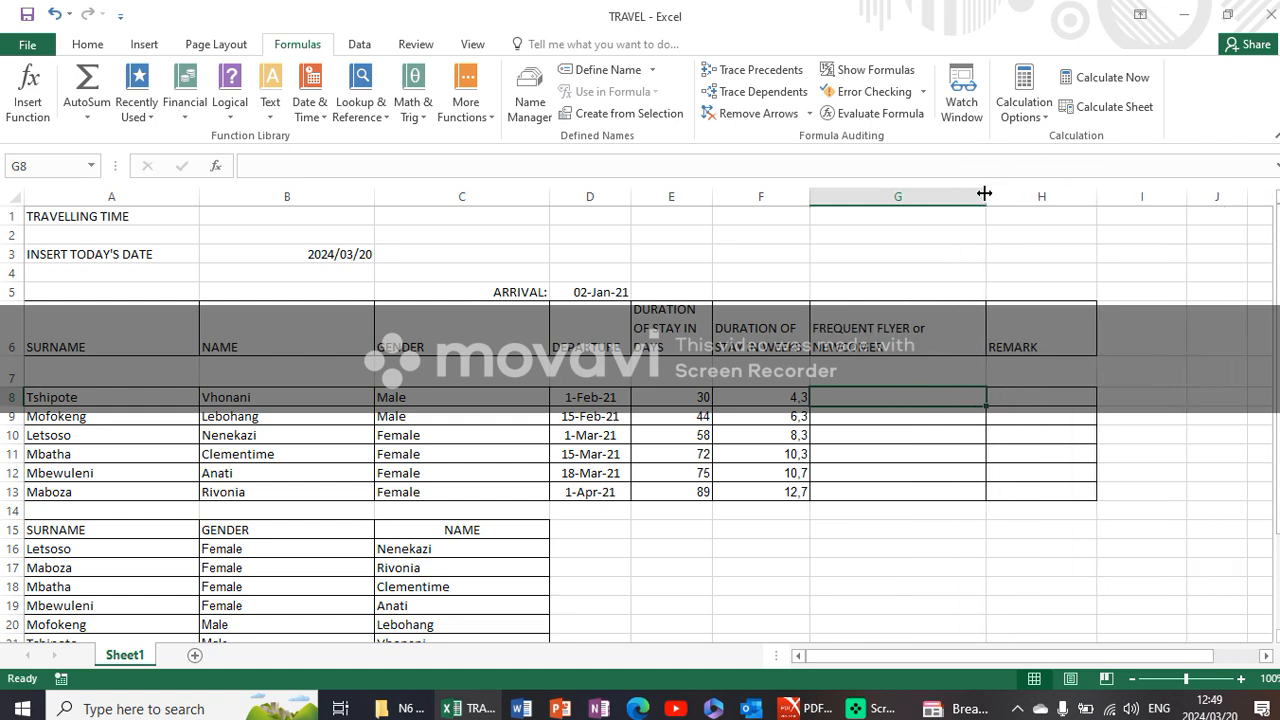
click(805, 708)
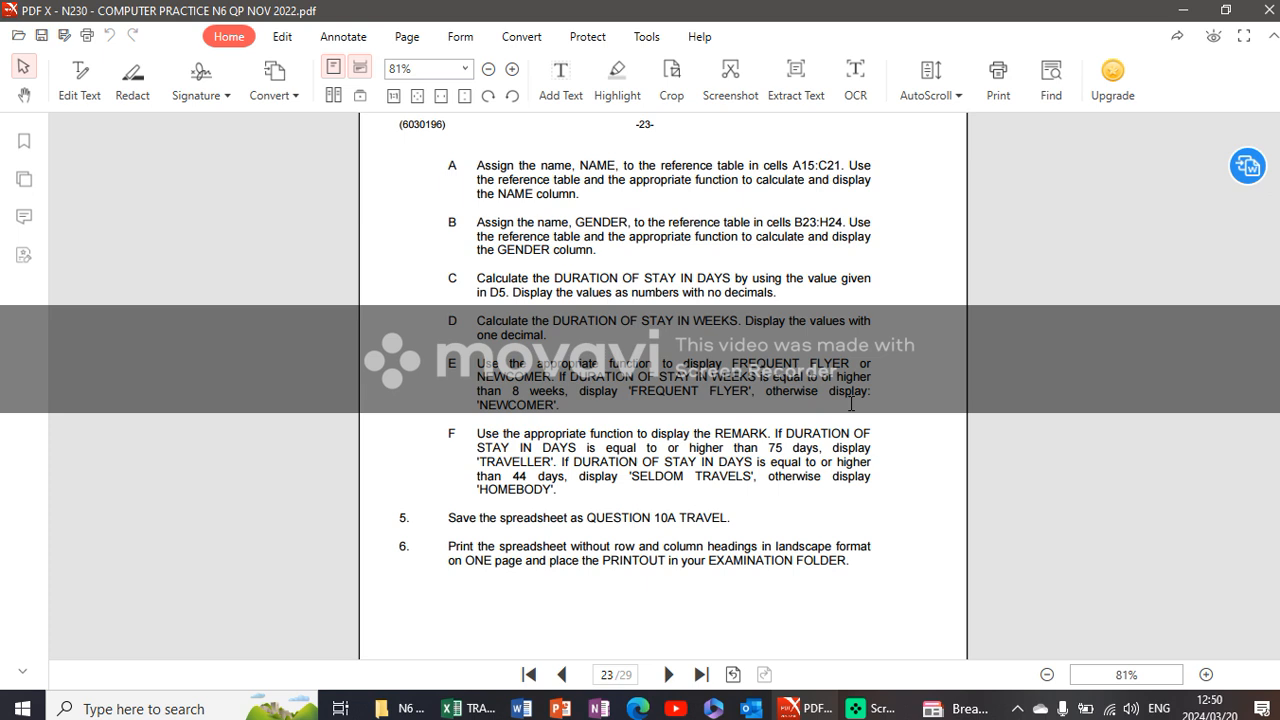
click(485, 710)
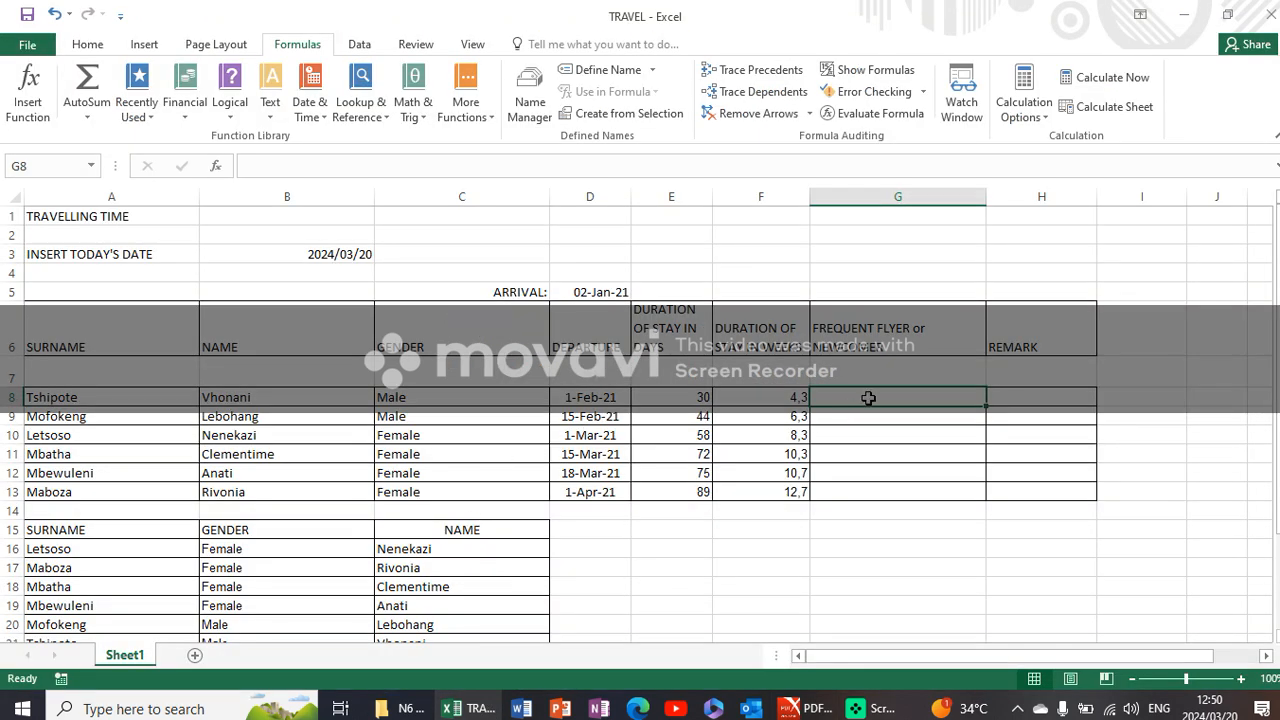
click(808, 712)
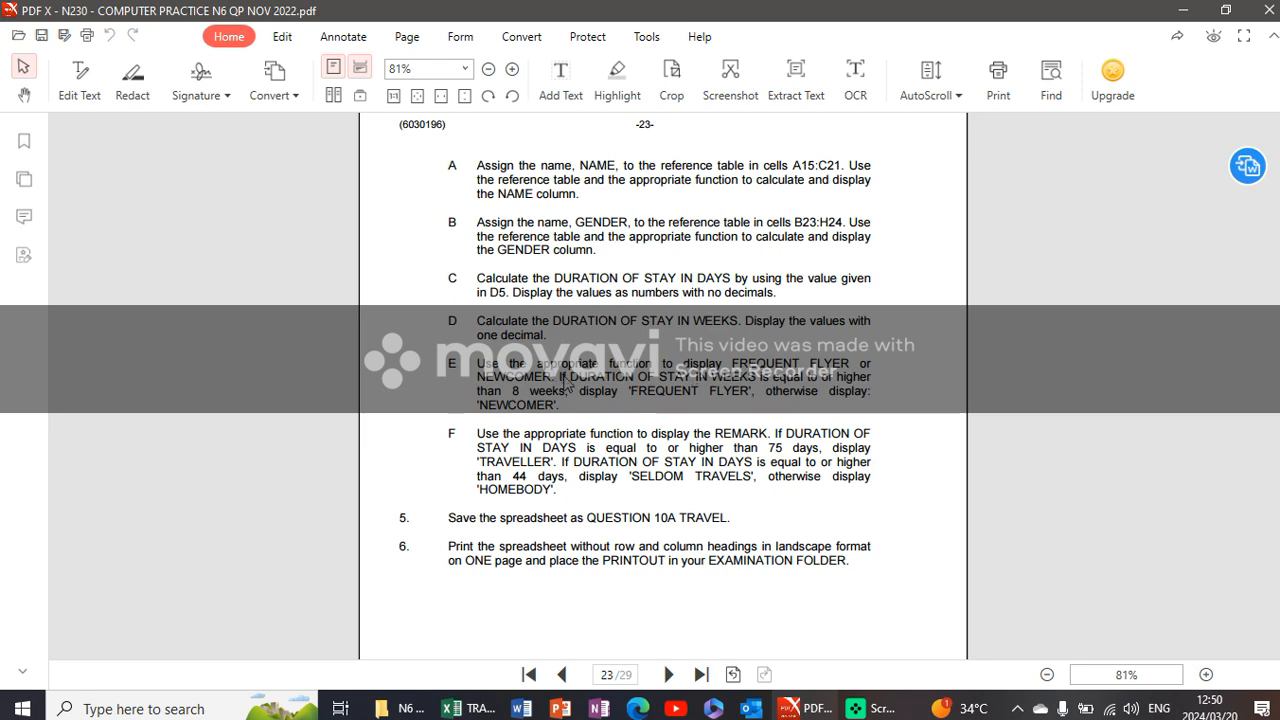
key(alt+Tab)
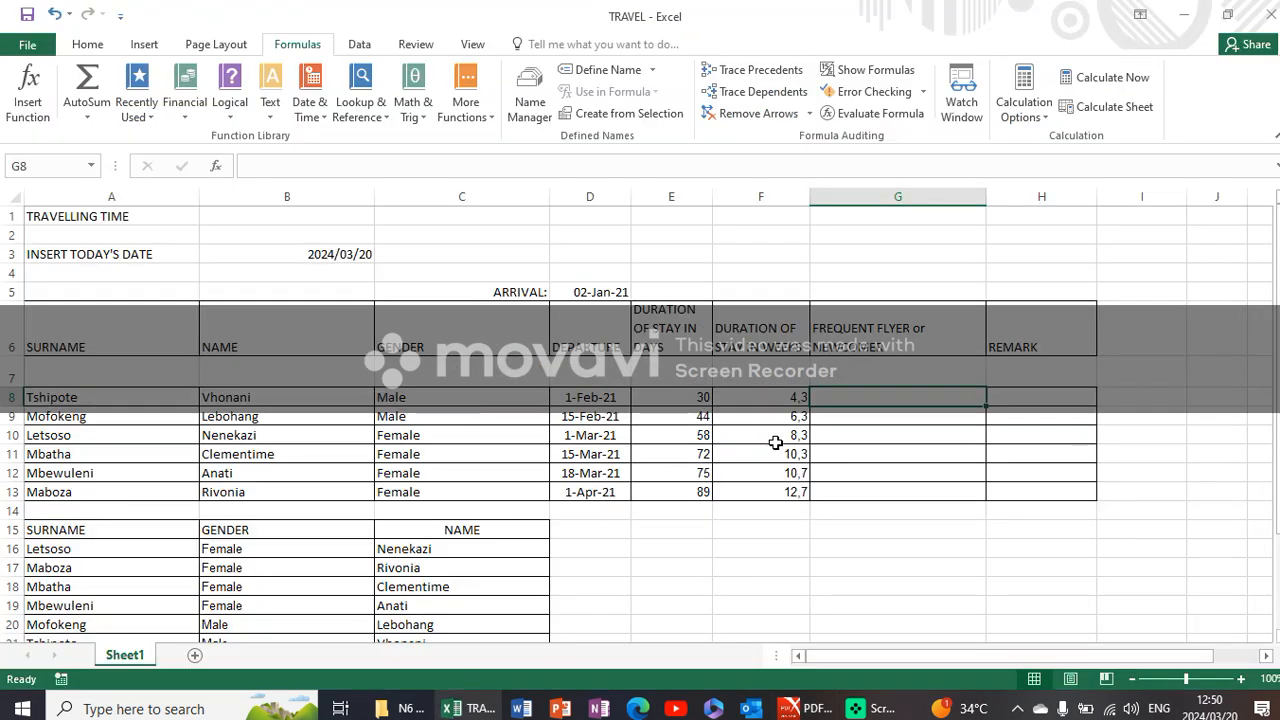
- Start an IF formula in G8 with the logical test F8>8
text(=IF)
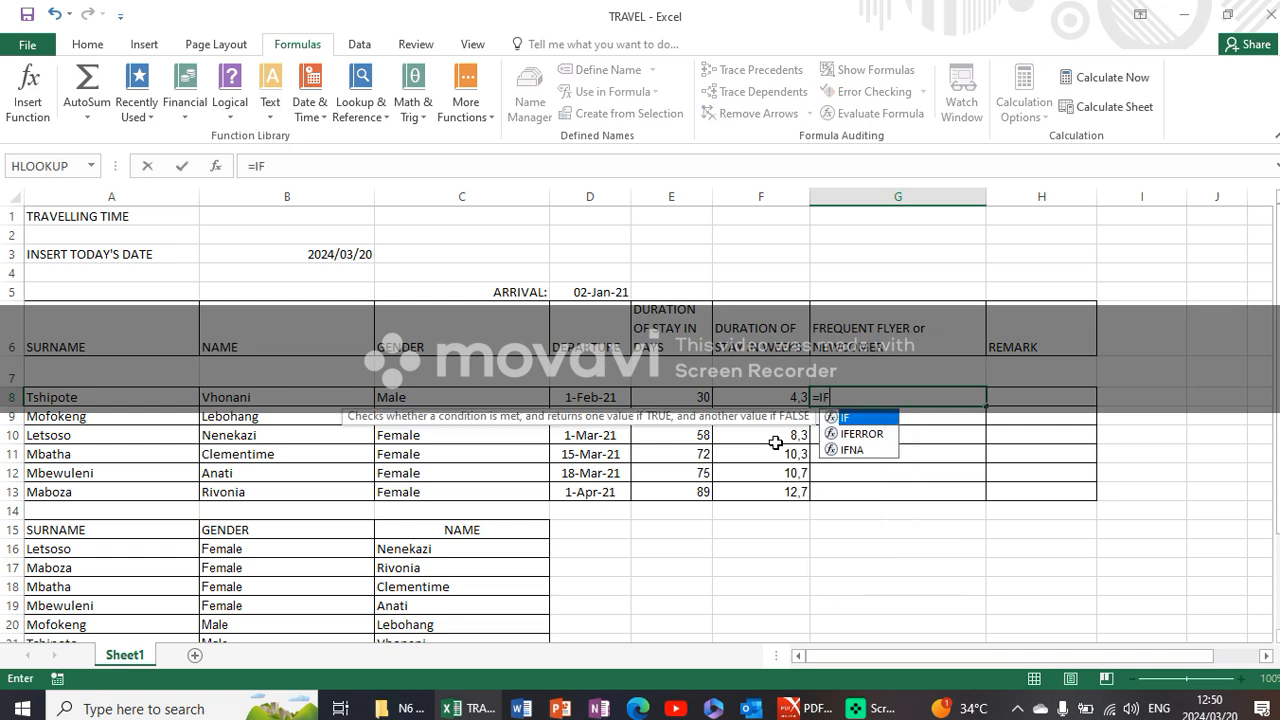
text(()
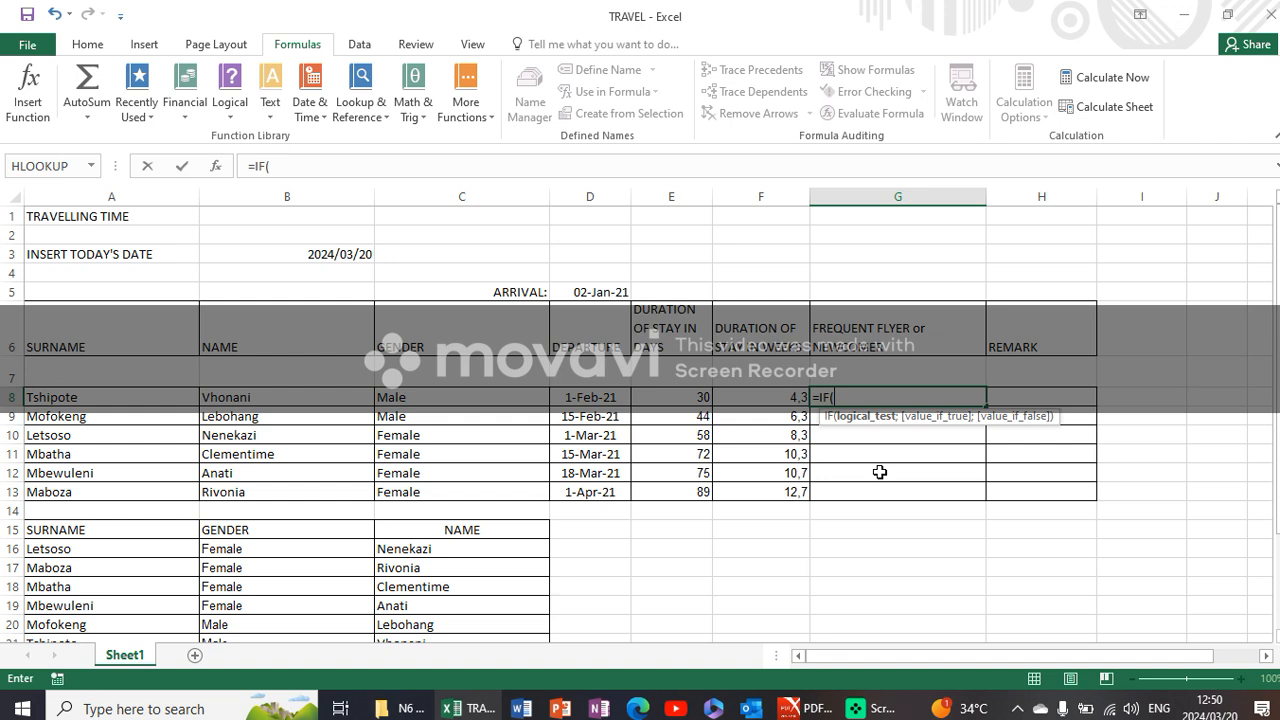
click(755, 397)
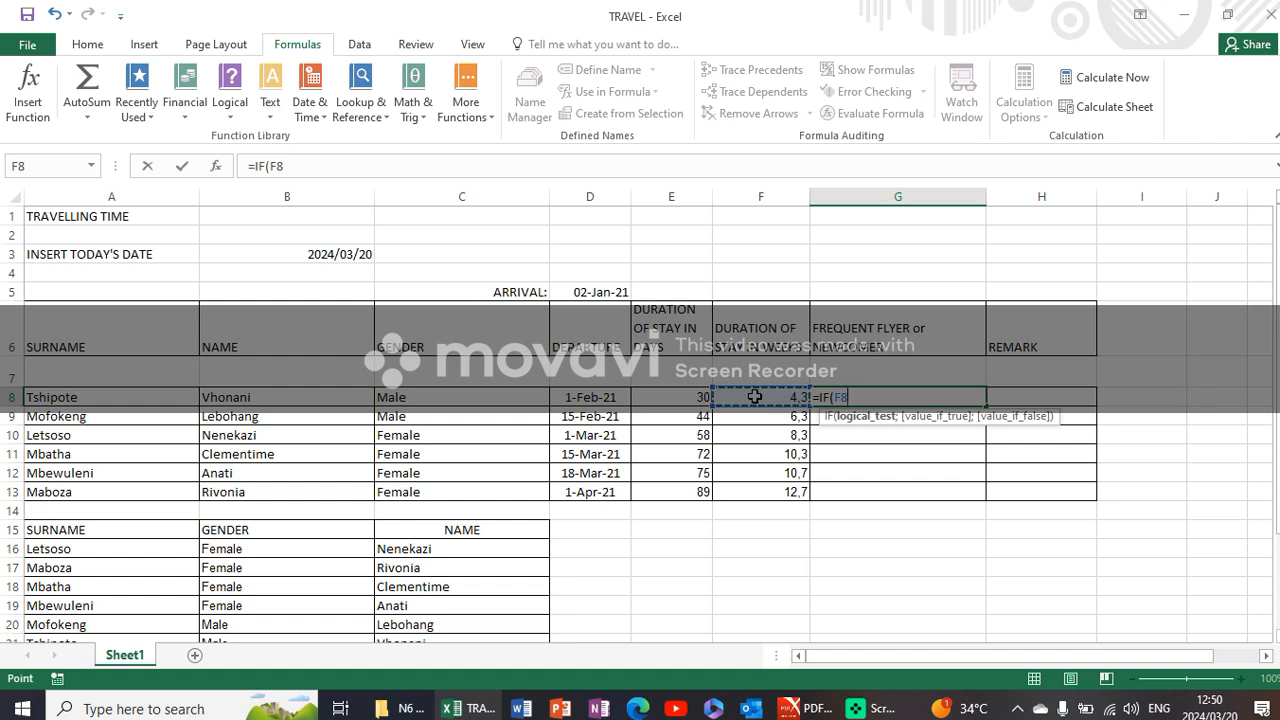
text(>8;)
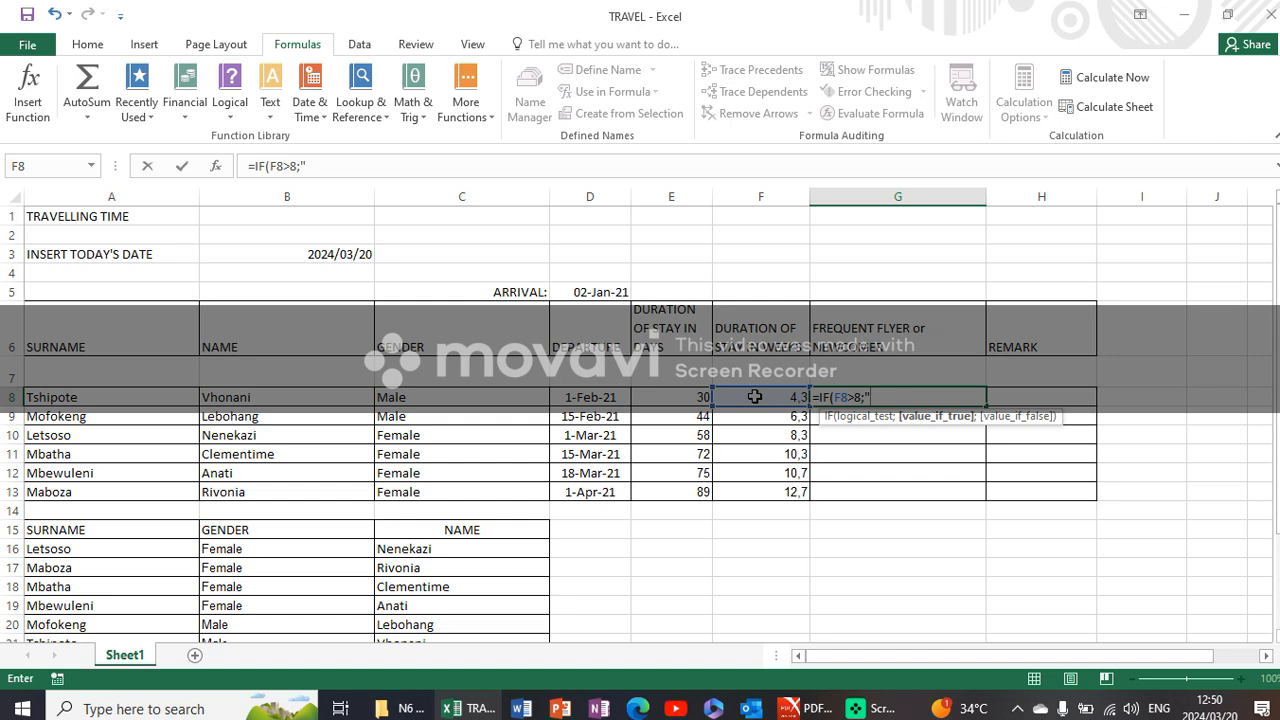
text("FREQUENT)
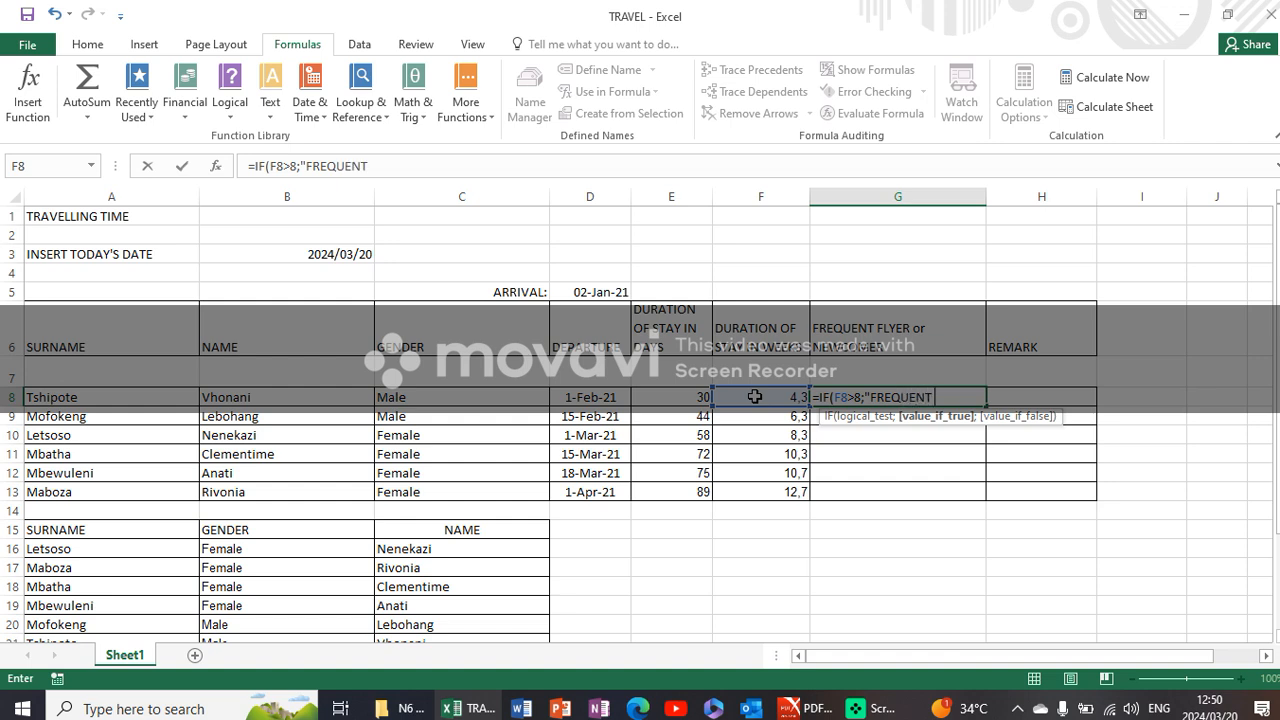
text( FLYER";)
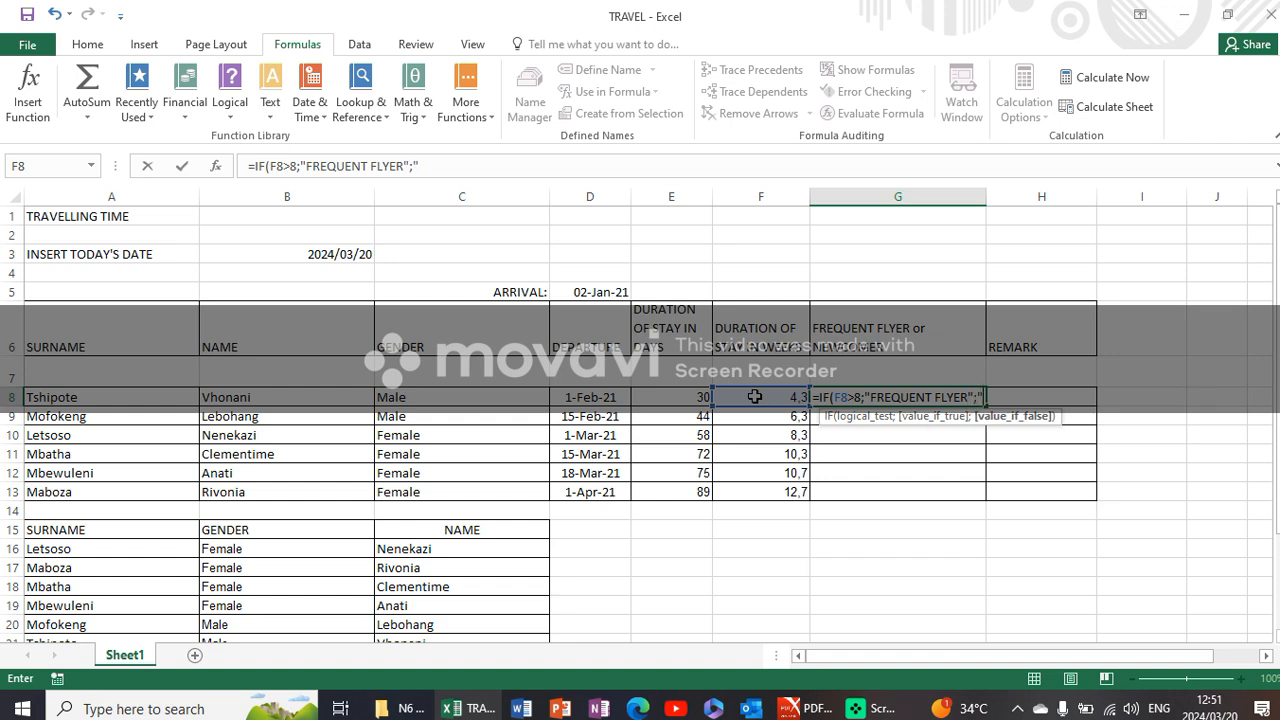
text("NEWCOMER)
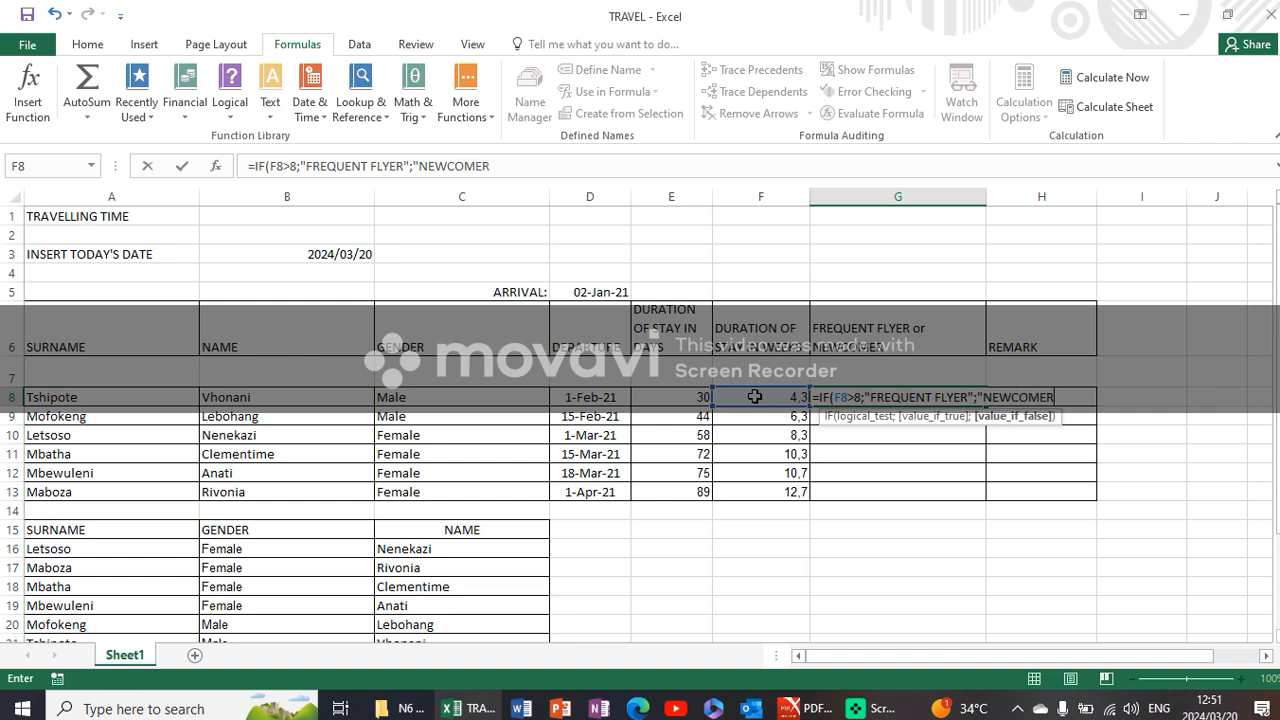
text(S"))
- Enter "NEWCOMERS" as the value-if-false argument and complete the IF formula in G8
key(Return)
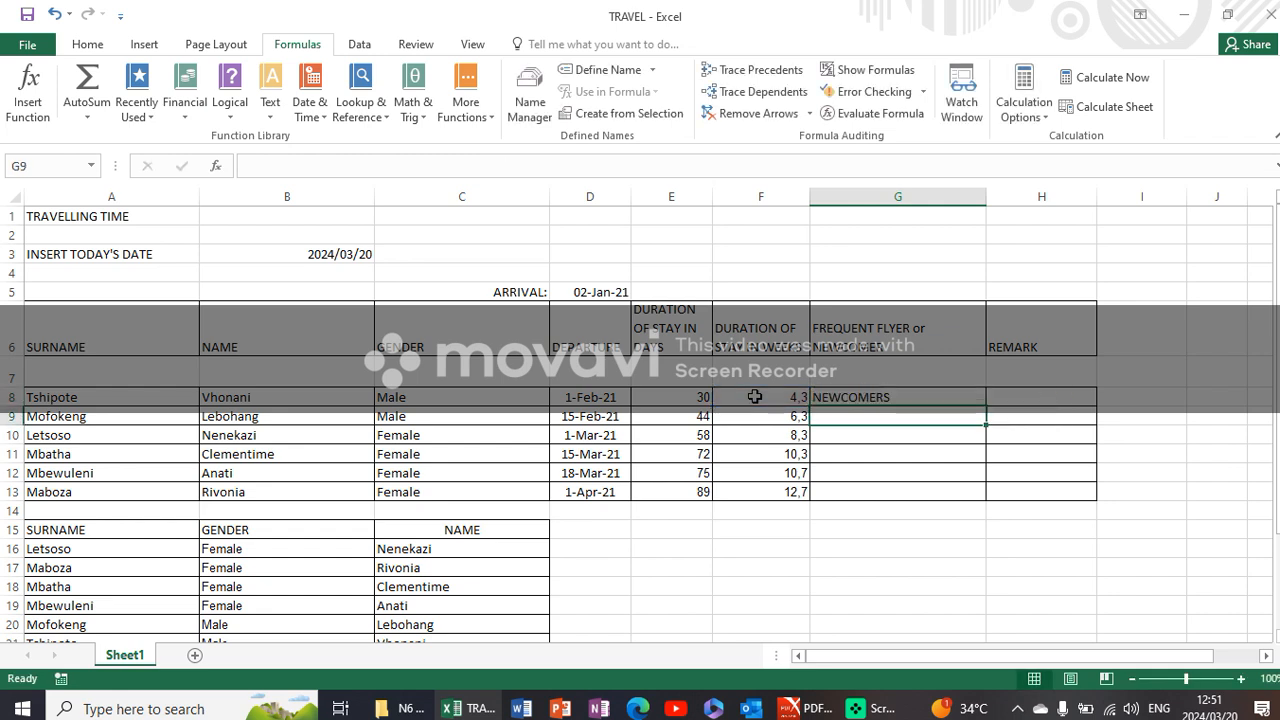
- Copy the IF formula from G8 down to G13 and check it against instruction E in the PDF question paper
click(910, 397)
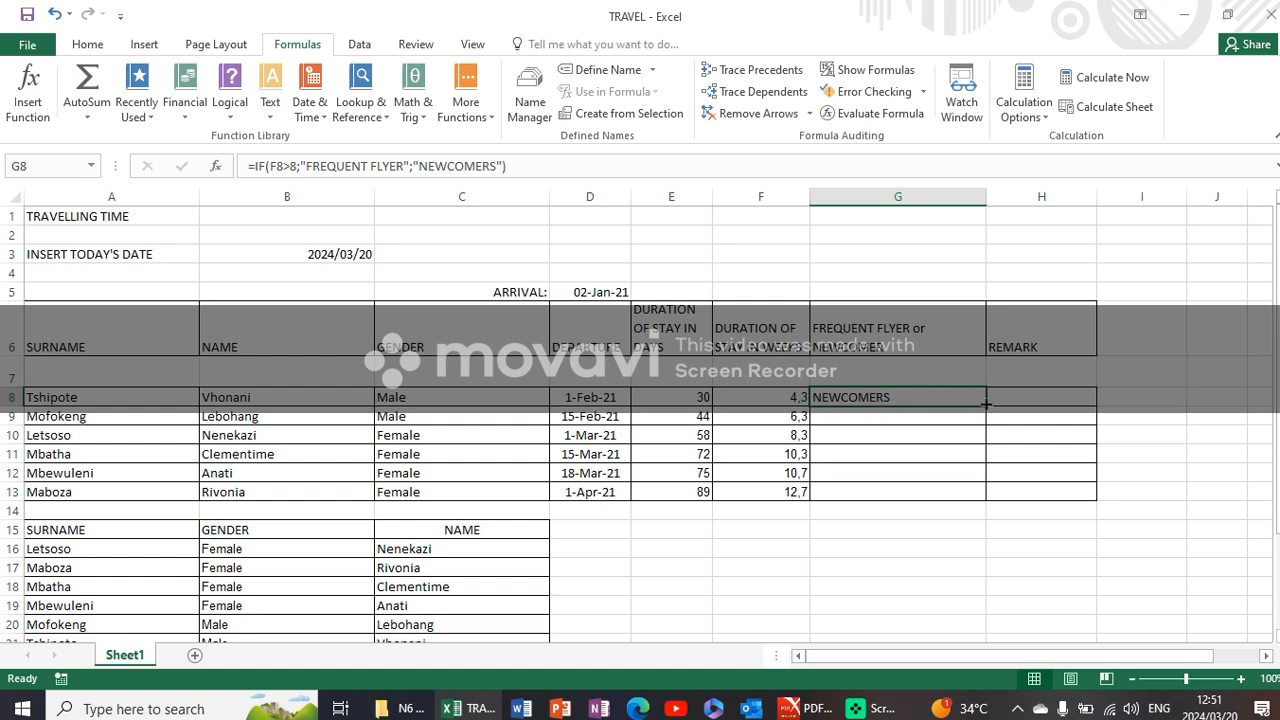
drag(989, 405, 991, 495)
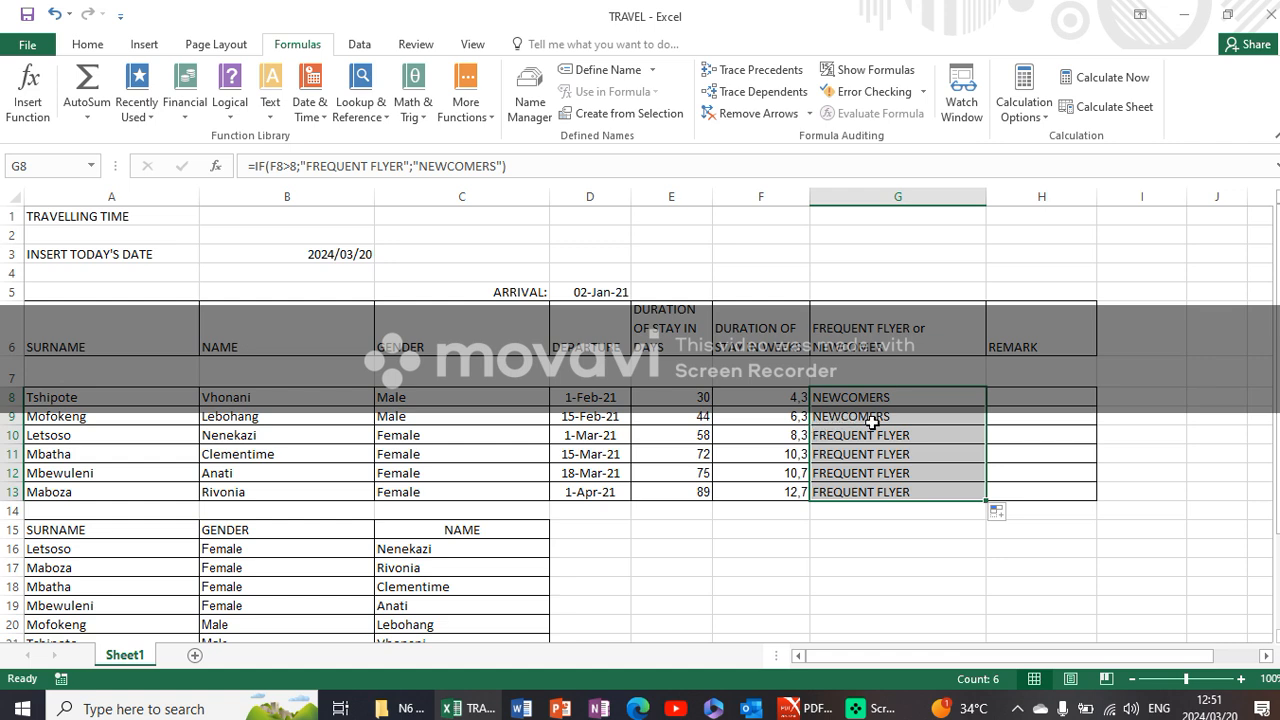
click(805, 709)
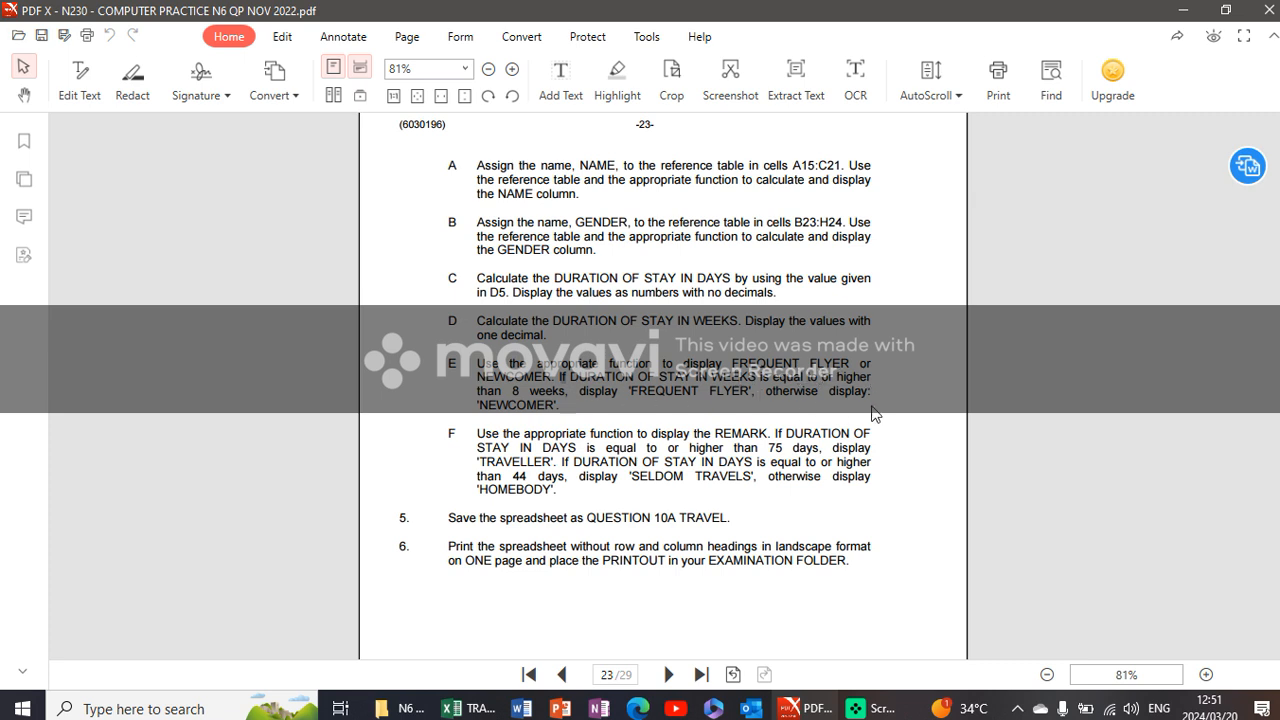
click(455, 708)
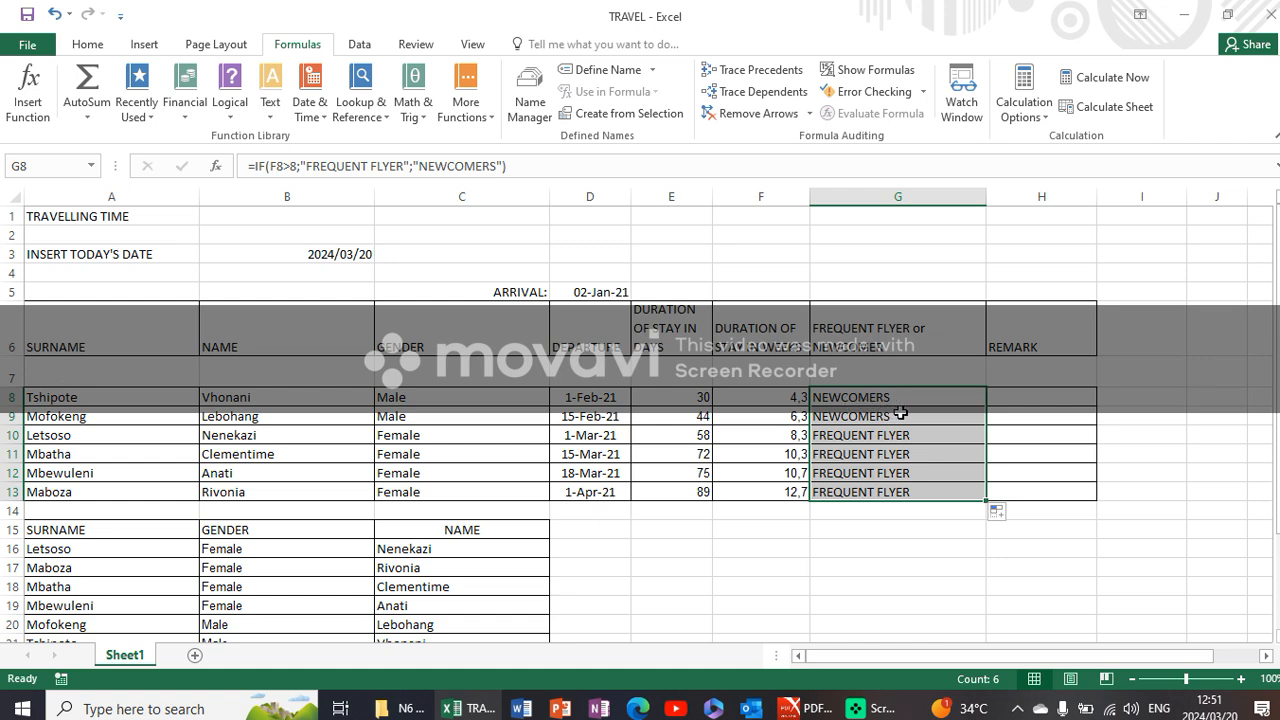
- Widen REMARK column H and narrow column G in Excel, reading instruction F on REMARK in the PDF question paper
click(998, 397)
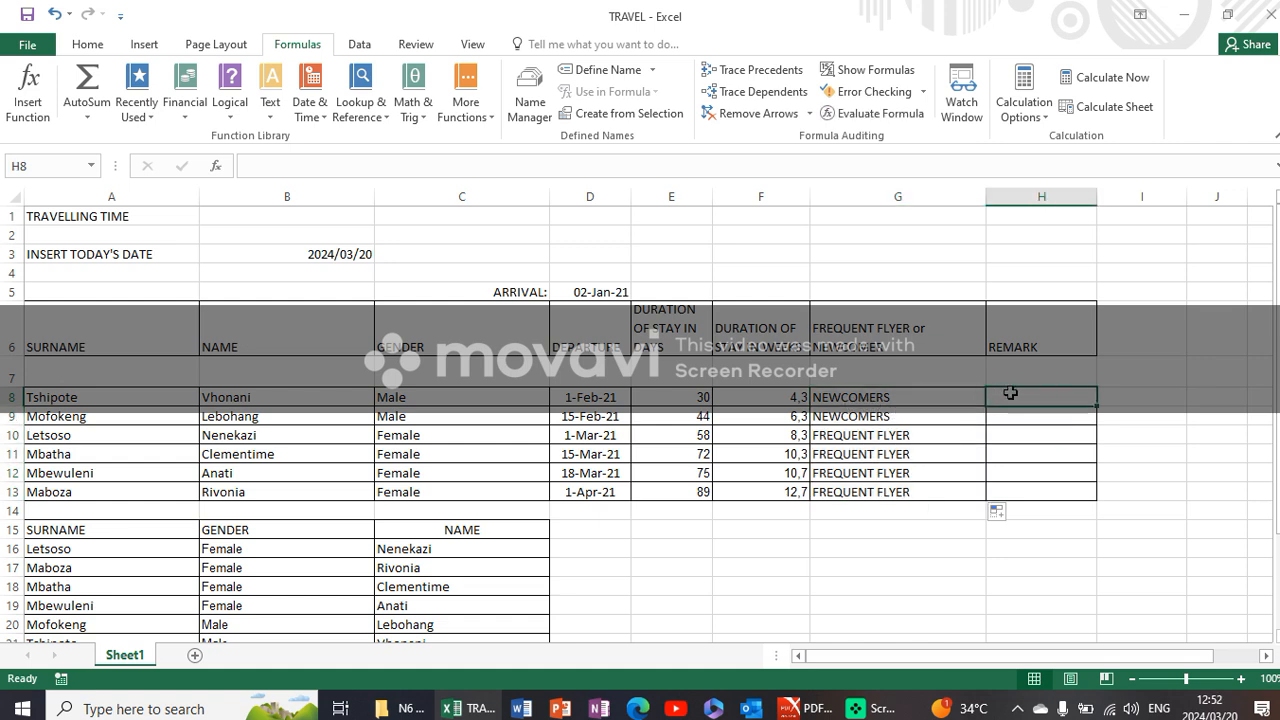
drag(1098, 197, 1143, 197)
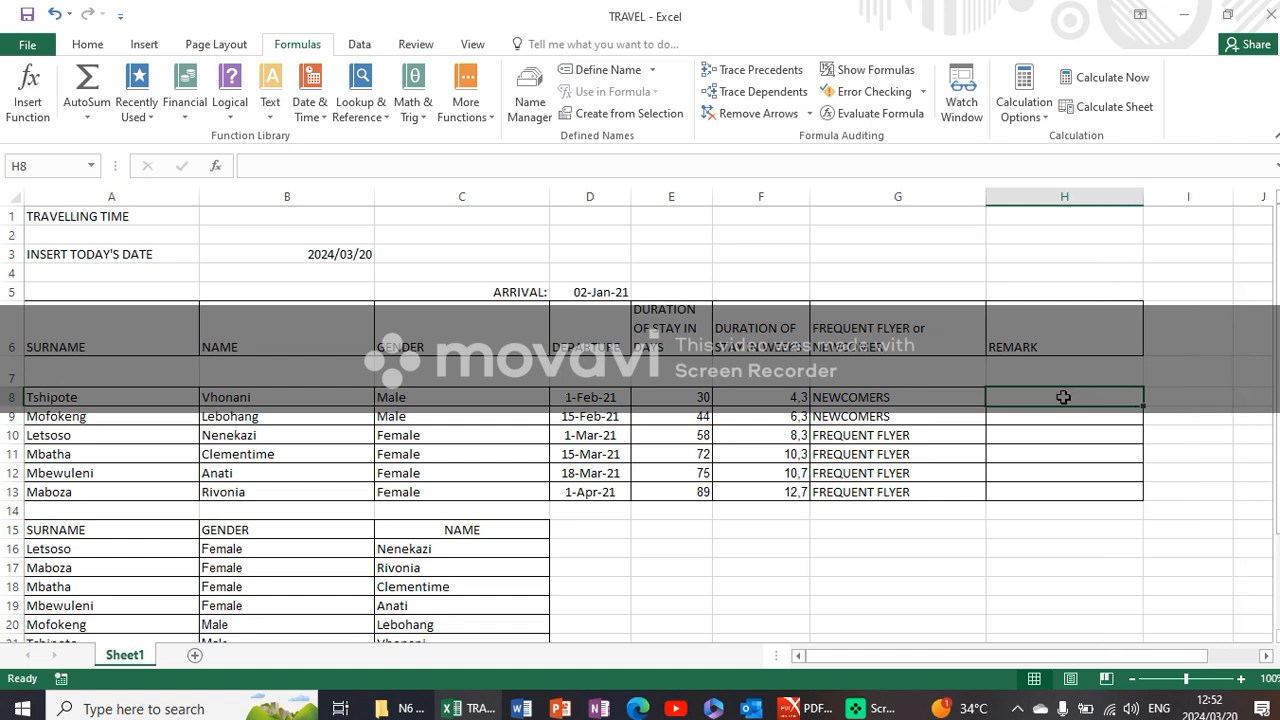
click(808, 708)
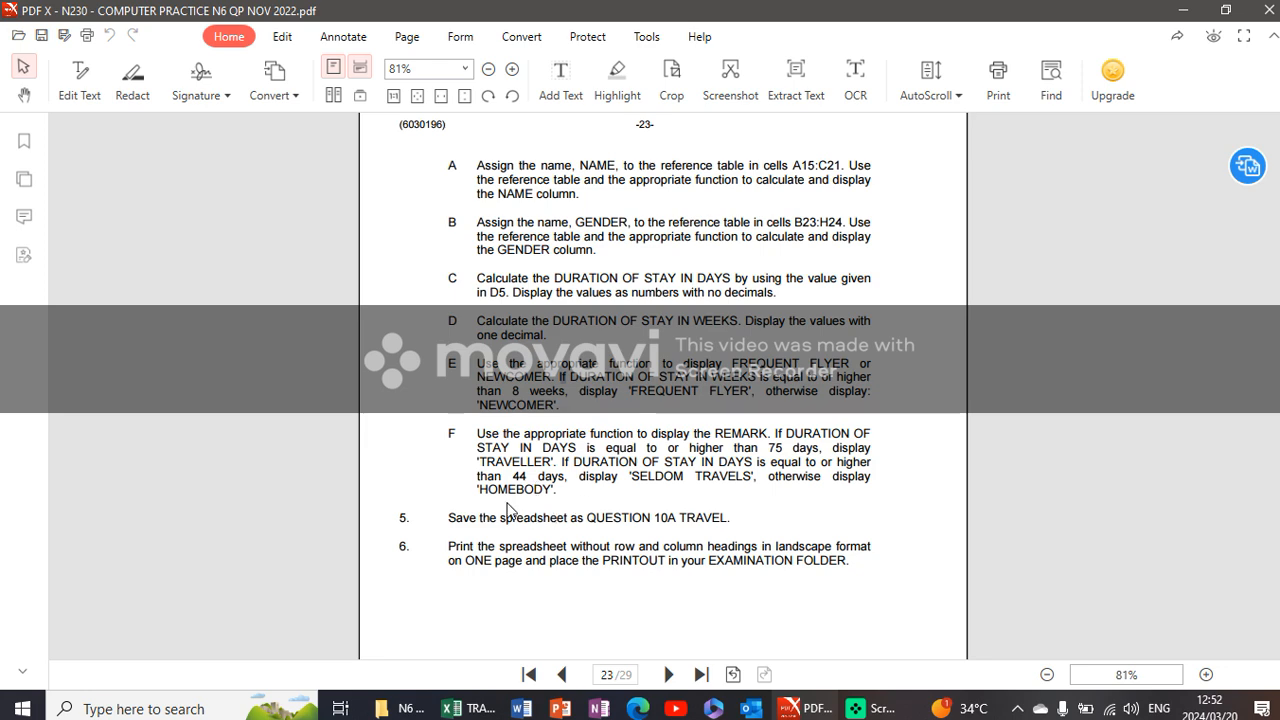
click(496, 704)
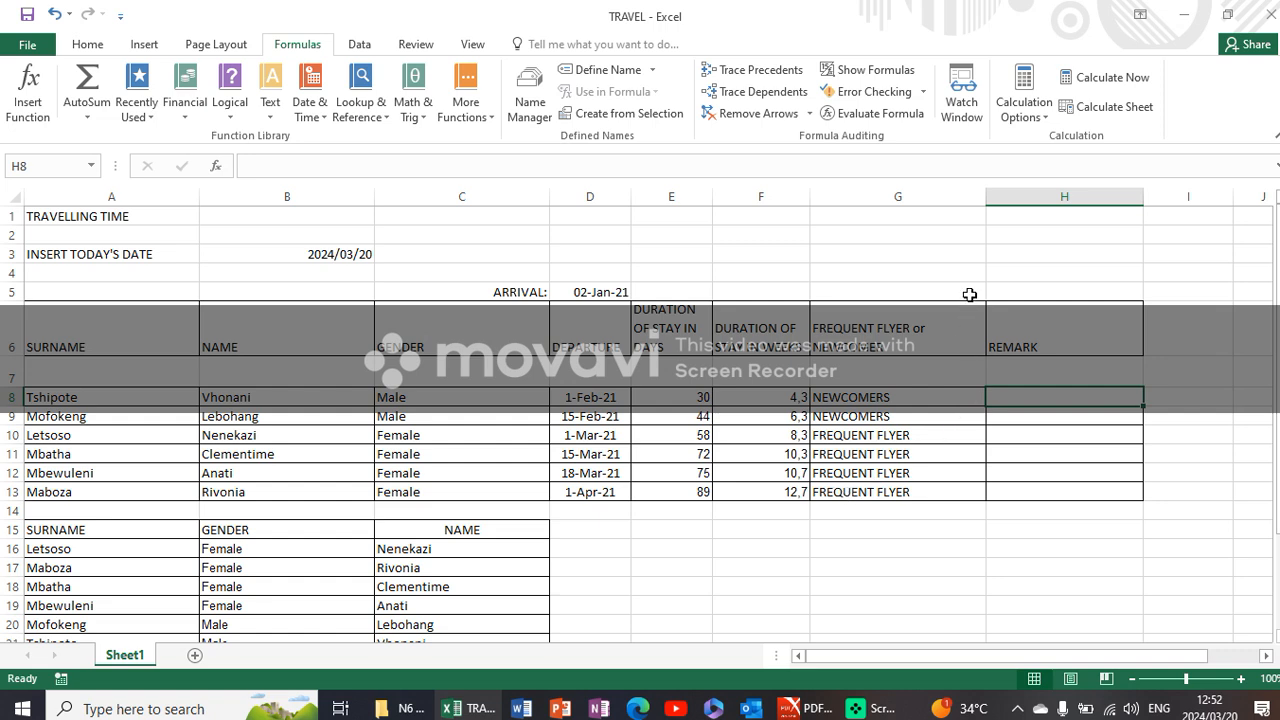
drag(984, 196, 931, 197)
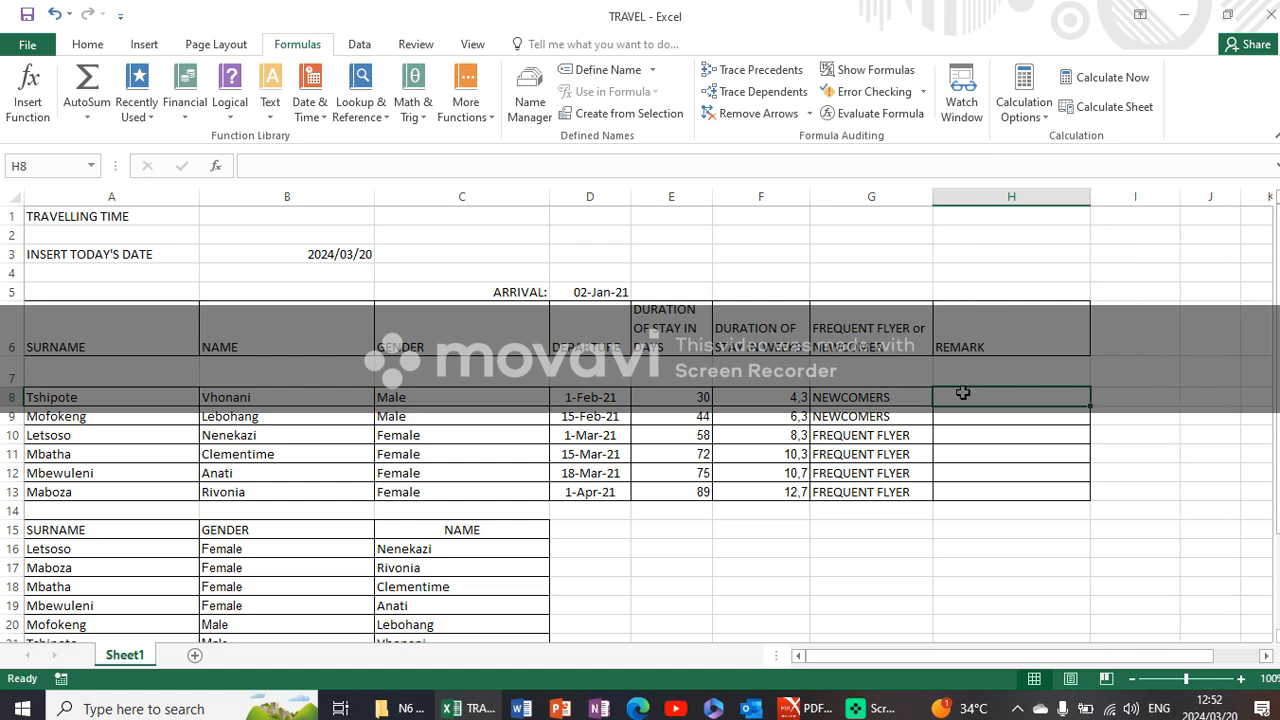
drag(1094, 206, 1104, 206)
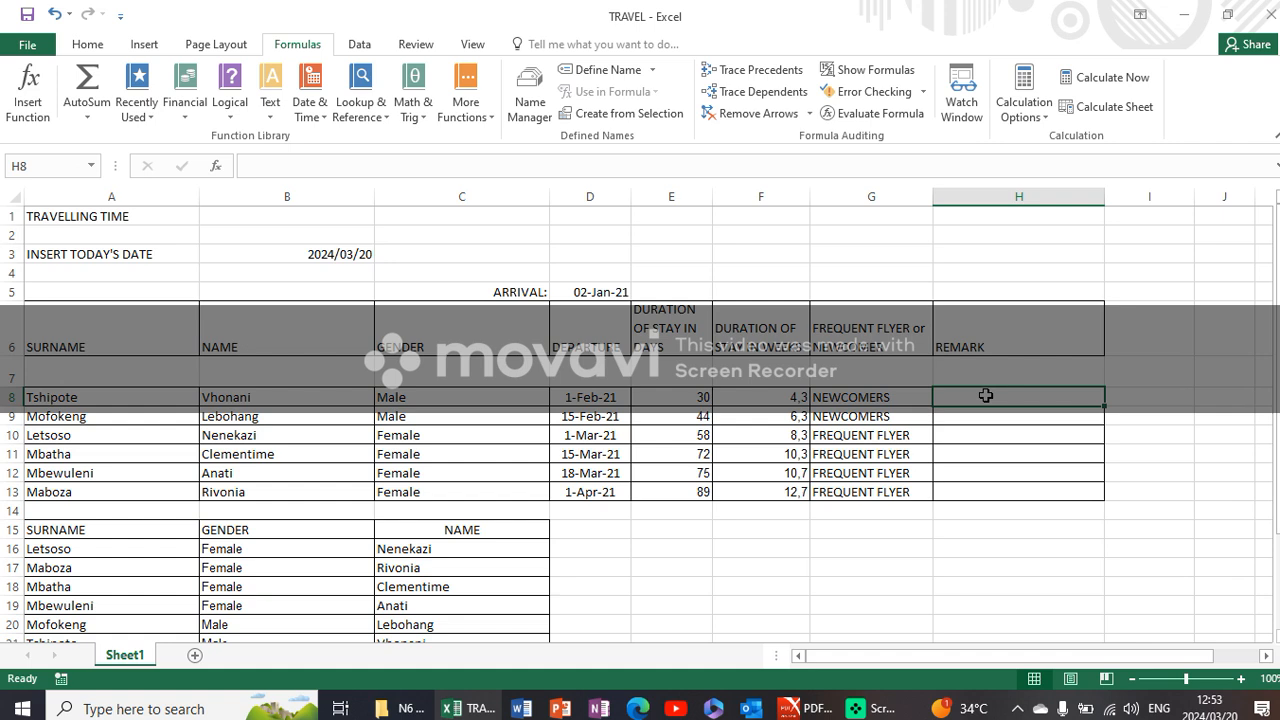
text(=IF)
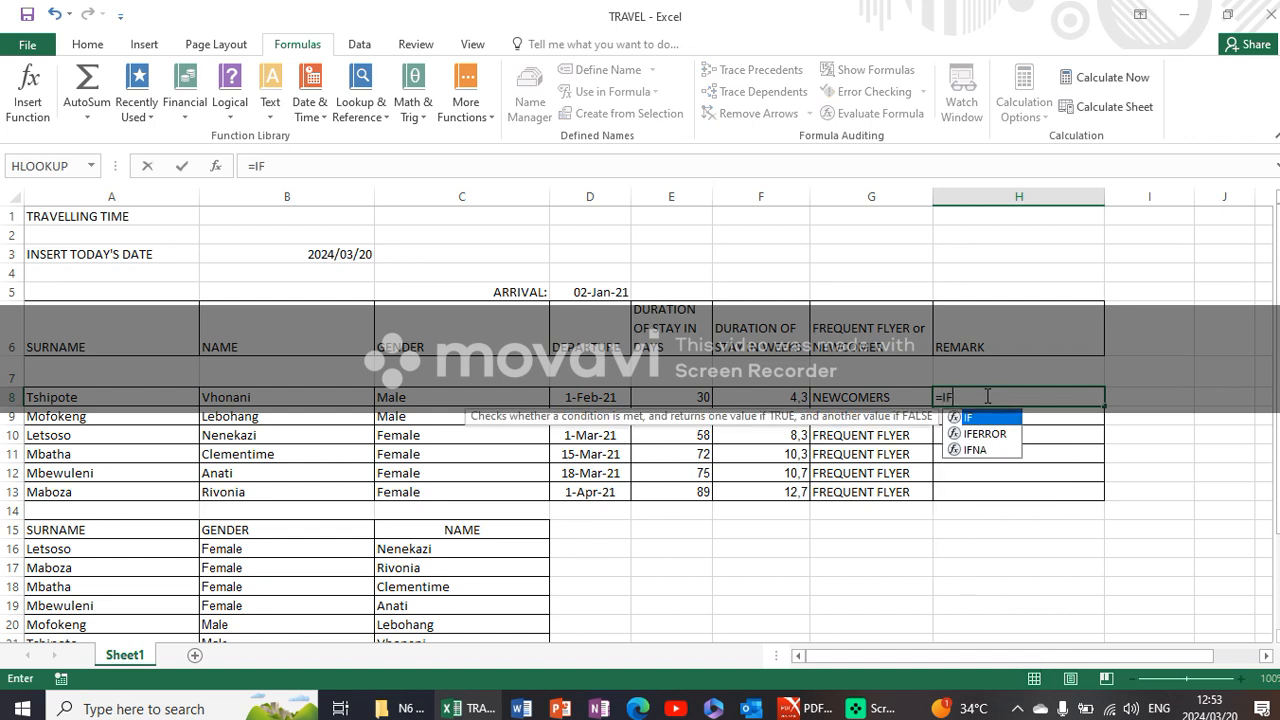
double_click(996, 418)
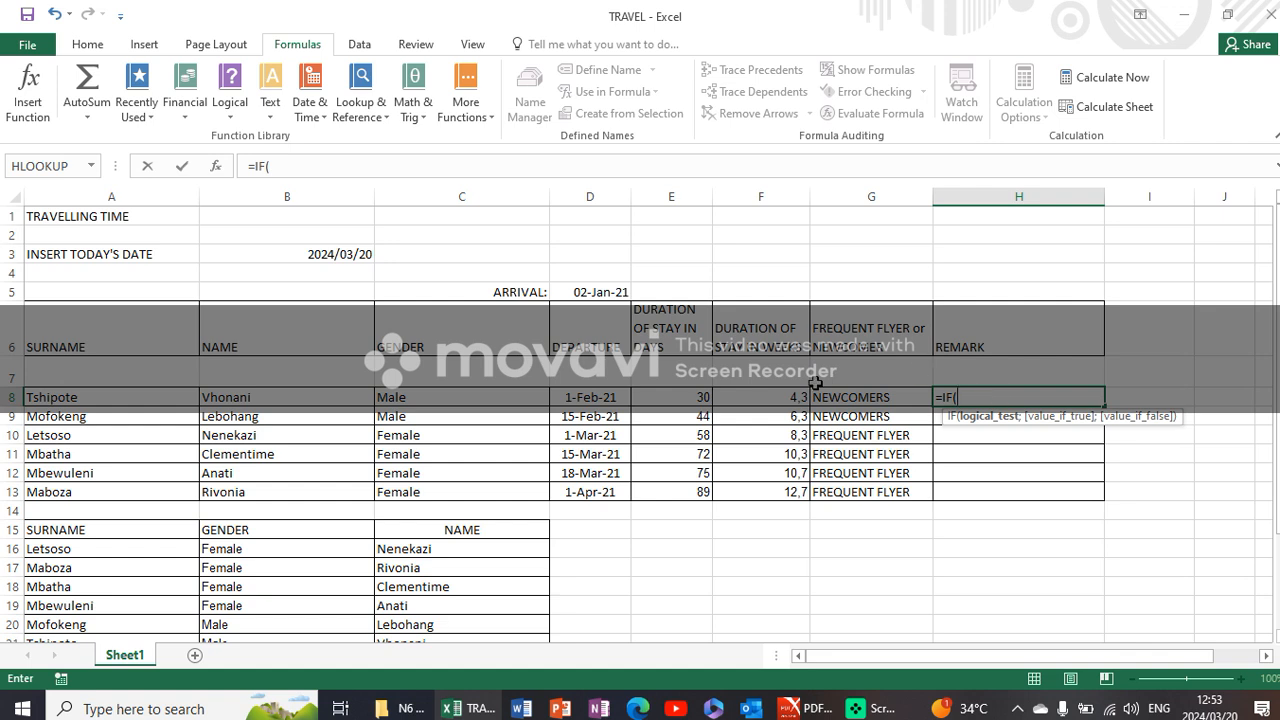
click(700, 397)
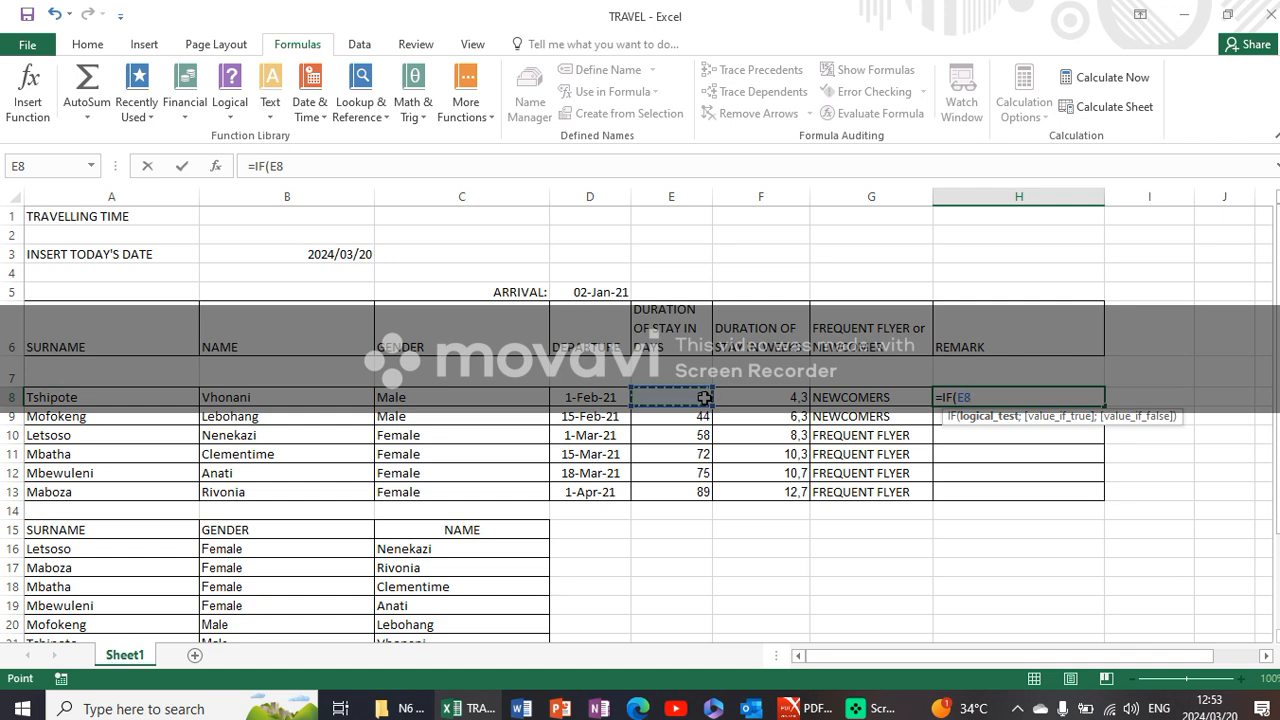
text(>=)
key(BackSpace)
key(BackSpace)
key(BackSpace)
key(BackSpace)
key(BackSpace)
key(BackSpace)
key(BackSpace)
key(BackSpace)
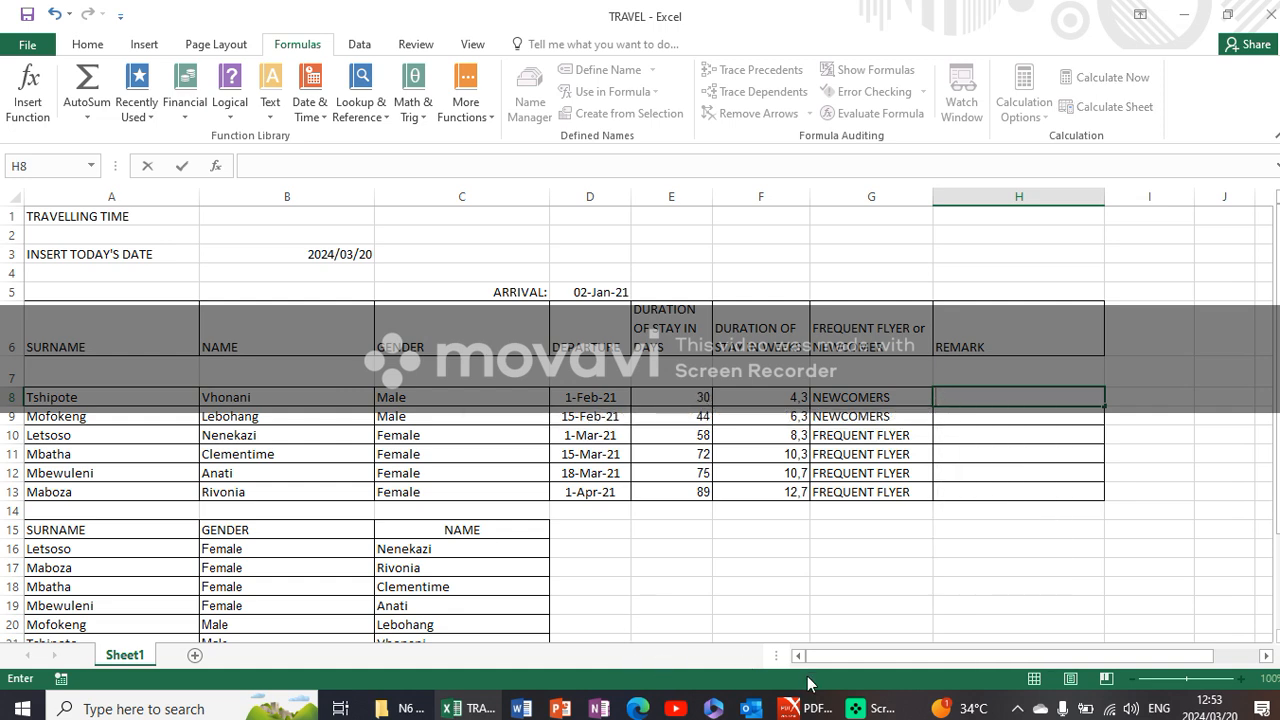
- Recheck instruction F in the PDF question paper, then start an IF formula in H8 of the Excel sheet testing E8>=75
click(805, 706)
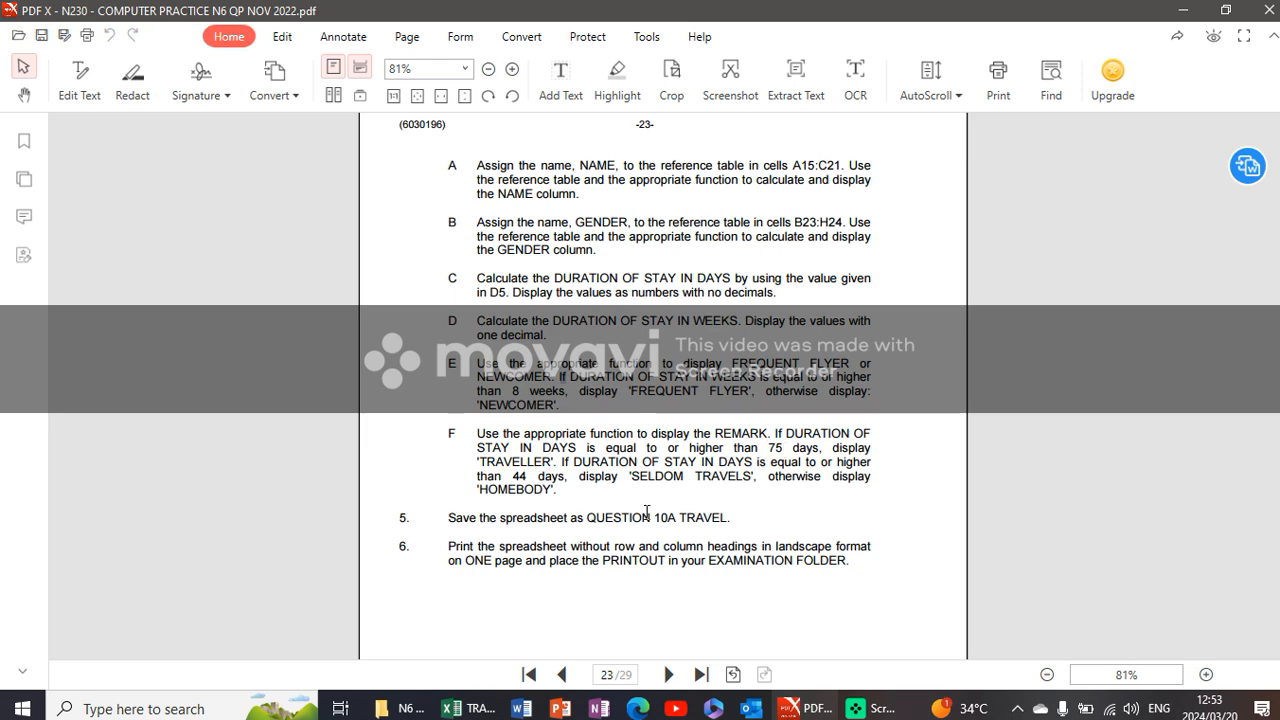
click(470, 708)
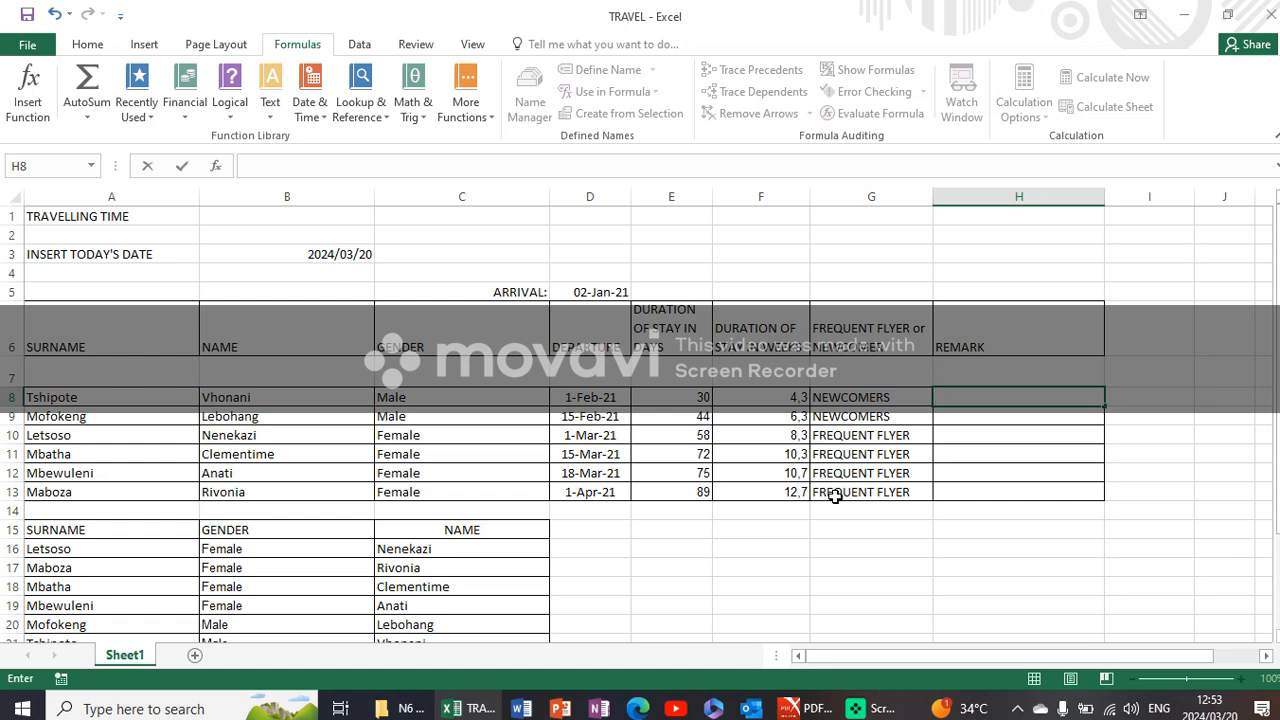
text(=IF)
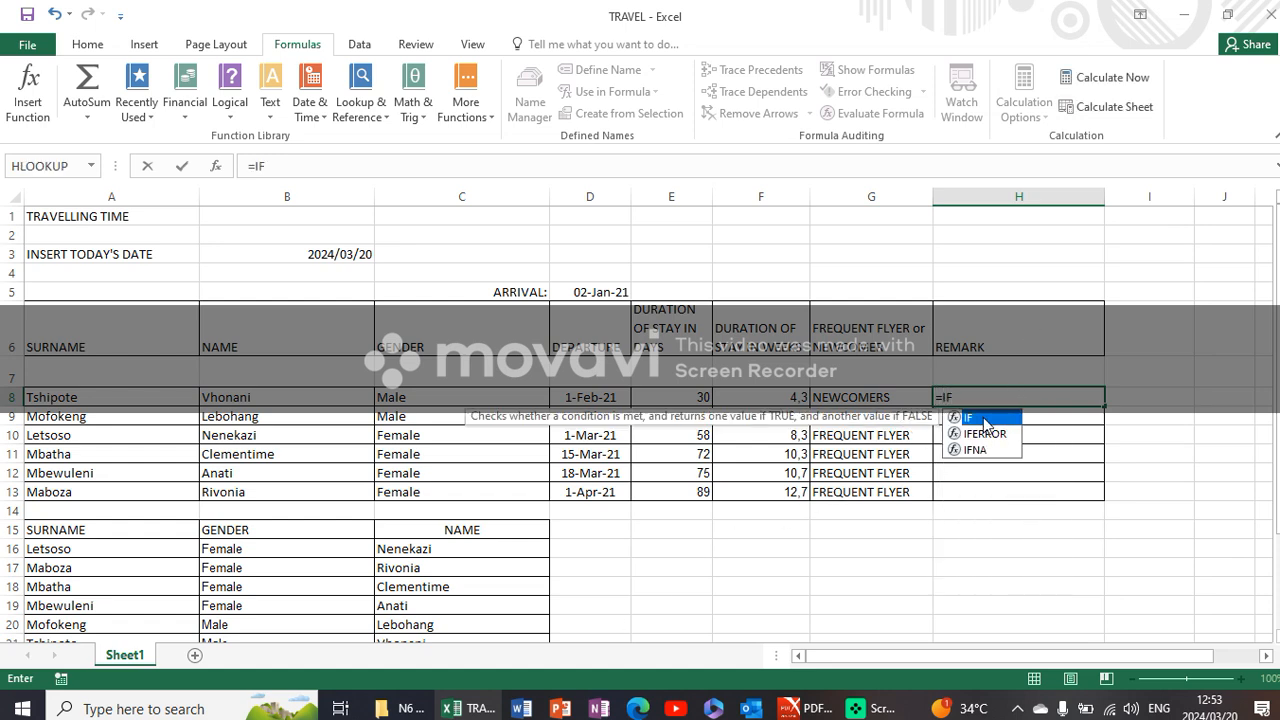
double_click(984, 418)
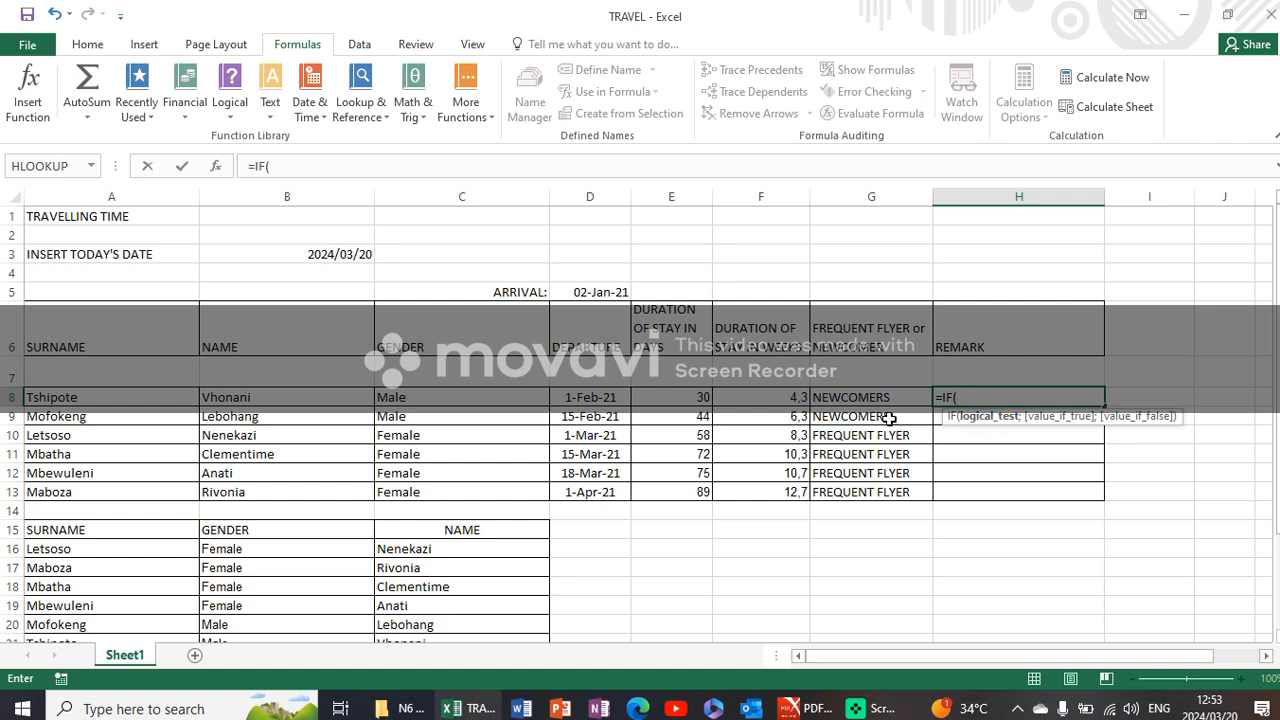
click(684, 397)
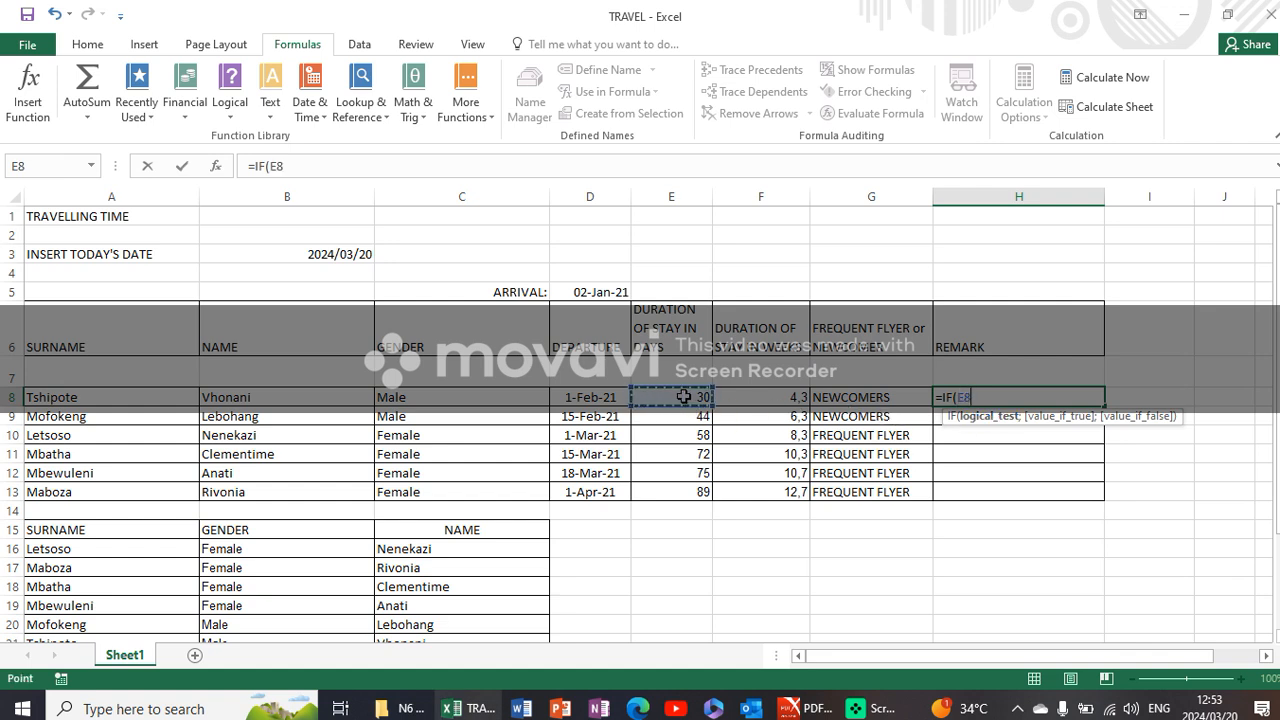
text(>=75;")
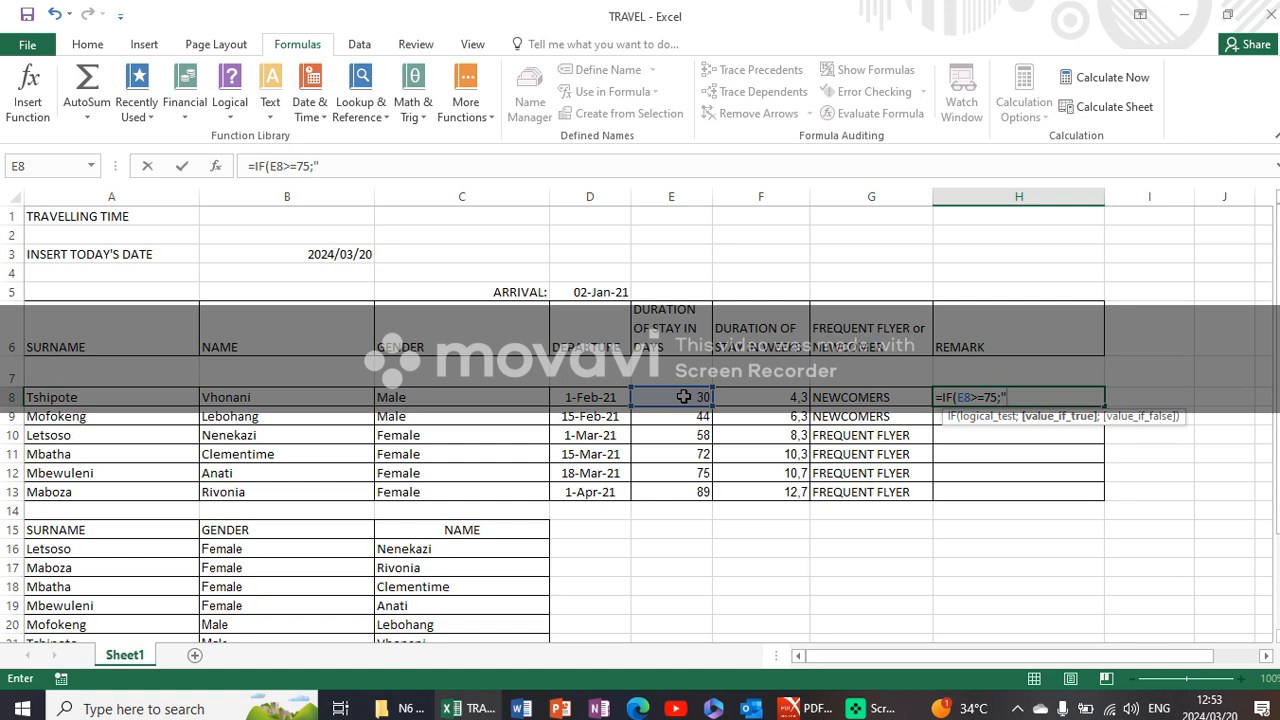
text(TRAVELLER)
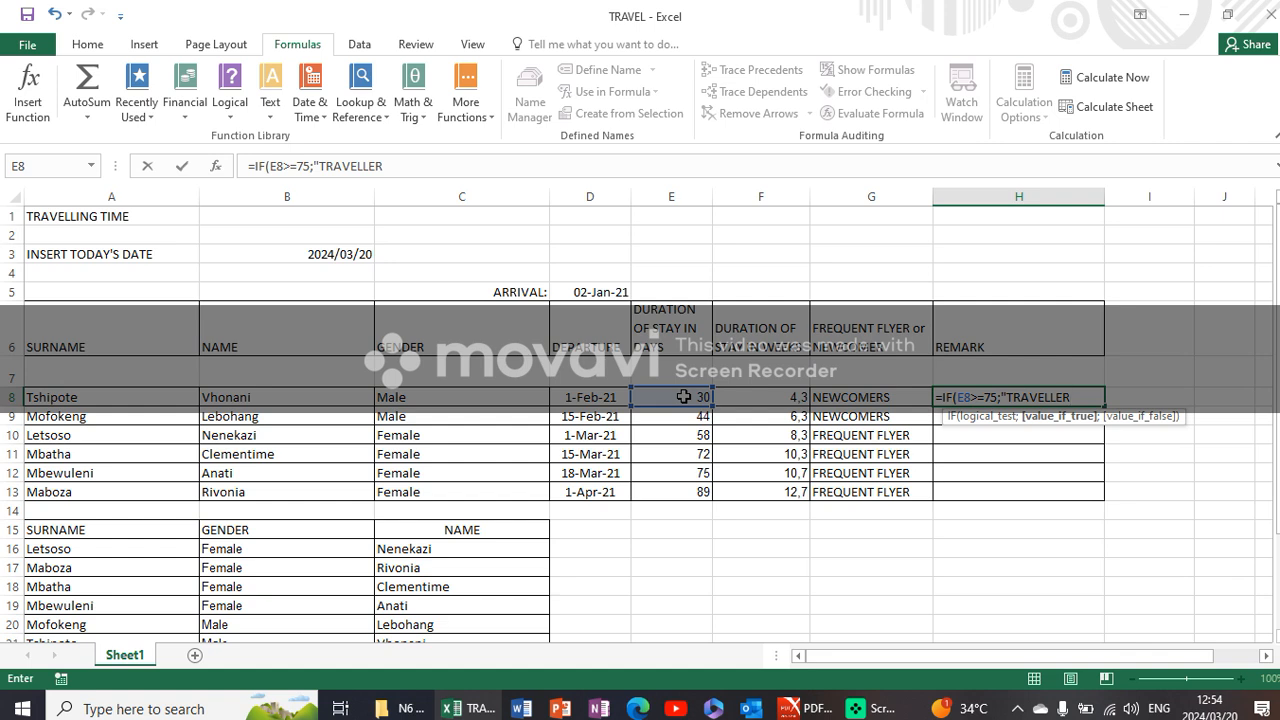
text(";)
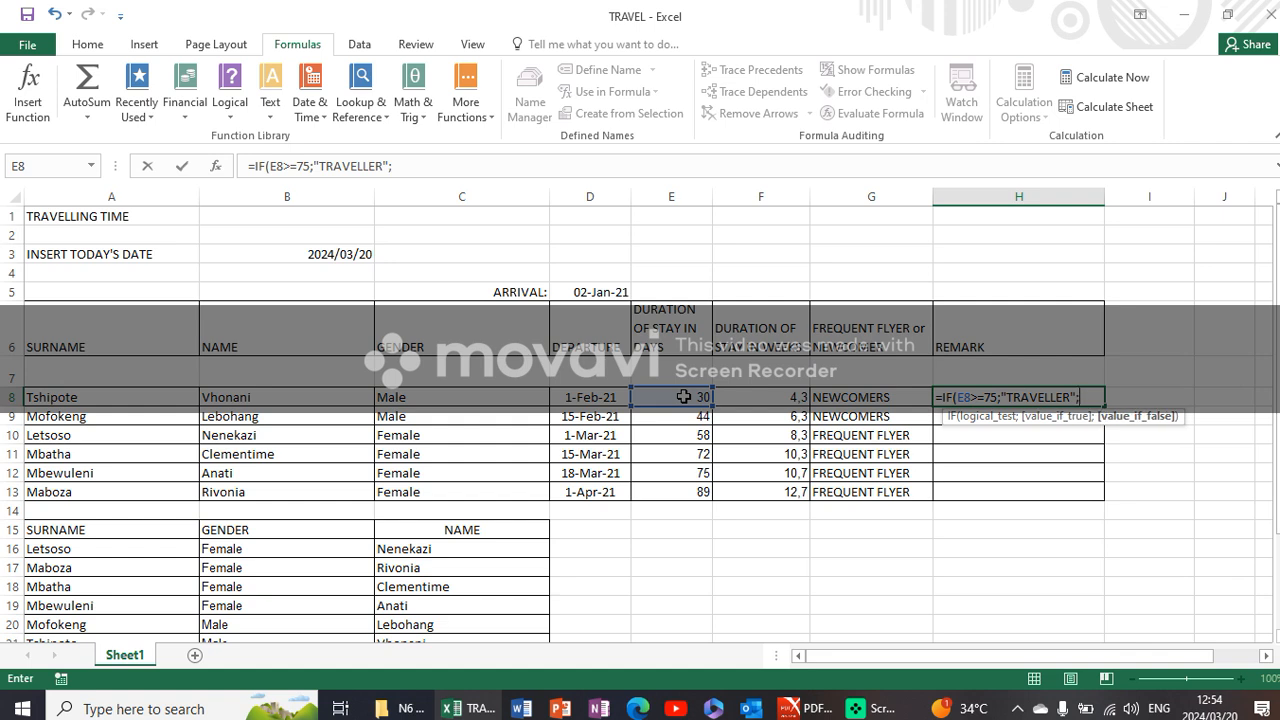
text(I)
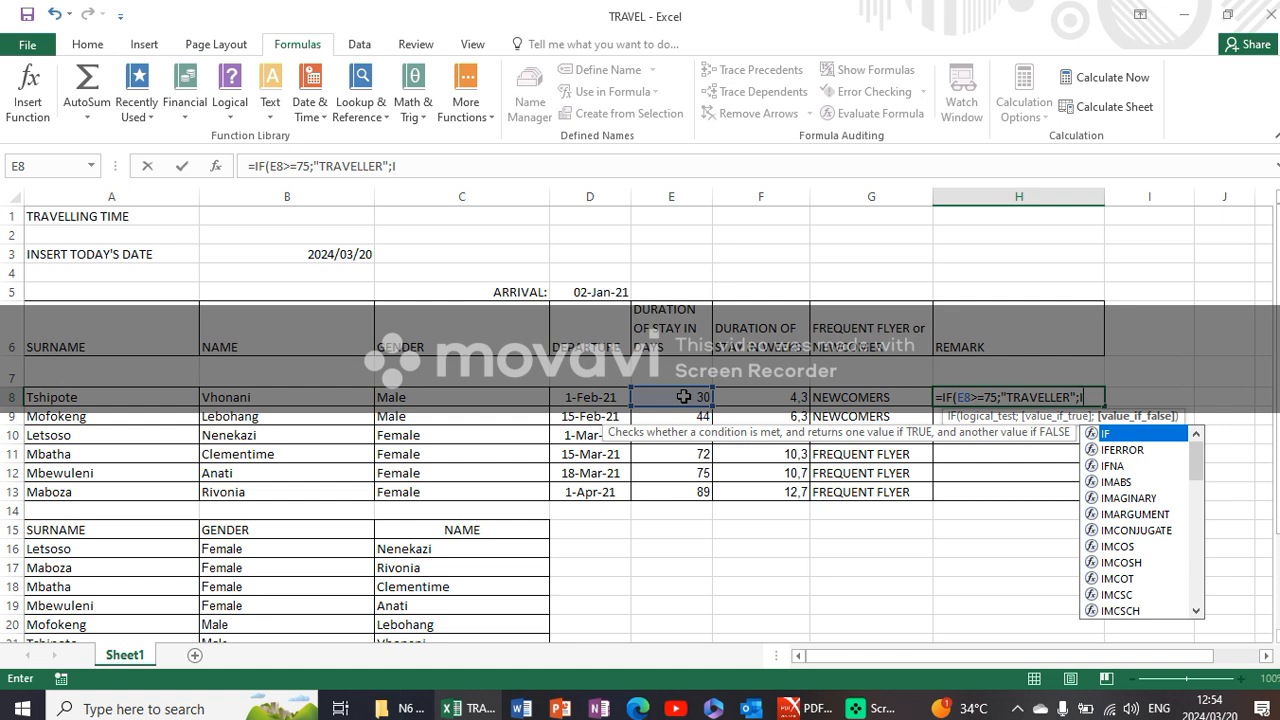
text(F)
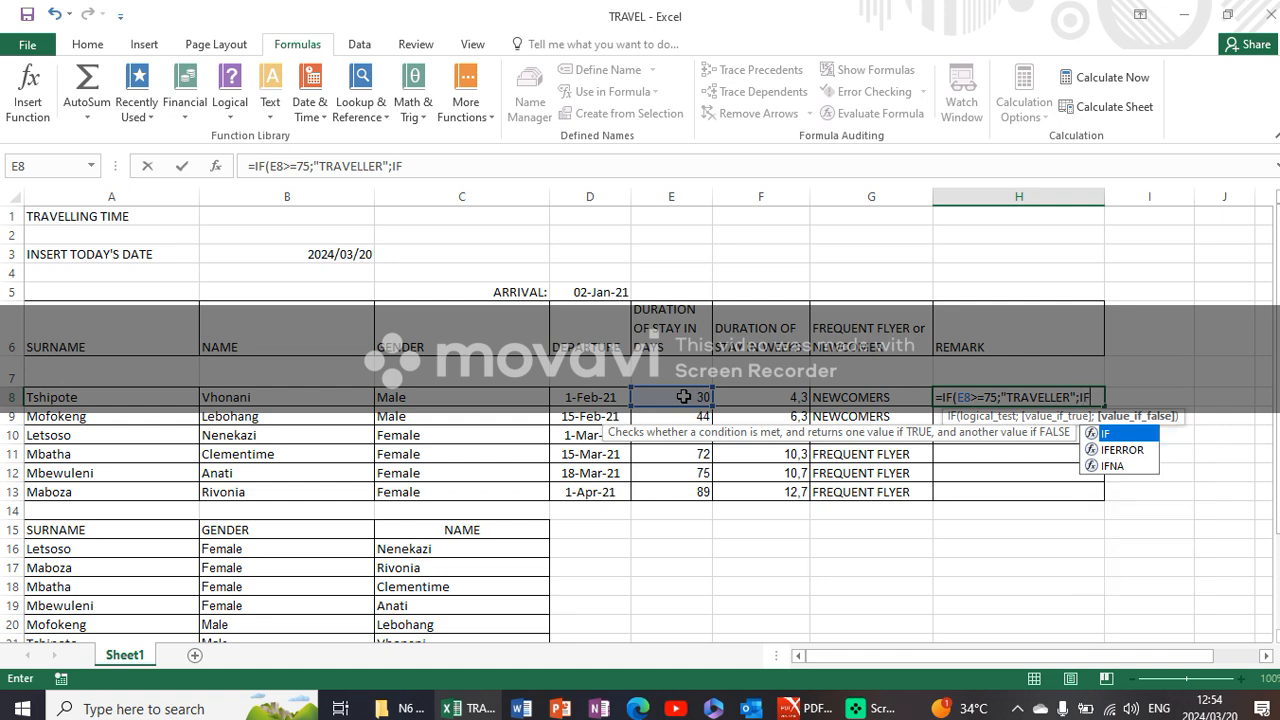
- Nest a second IF as the value-if-false argument in H8, testing whether E8>=44
double_click(1124, 433)
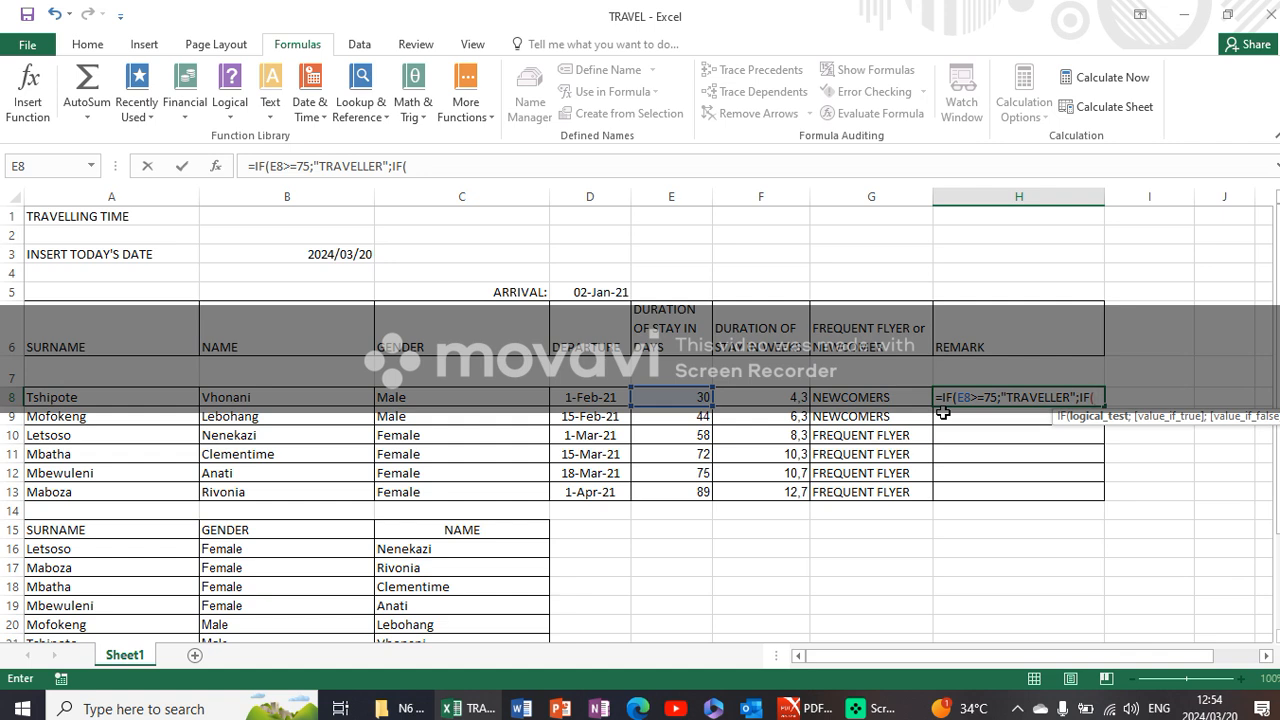
click(686, 397)
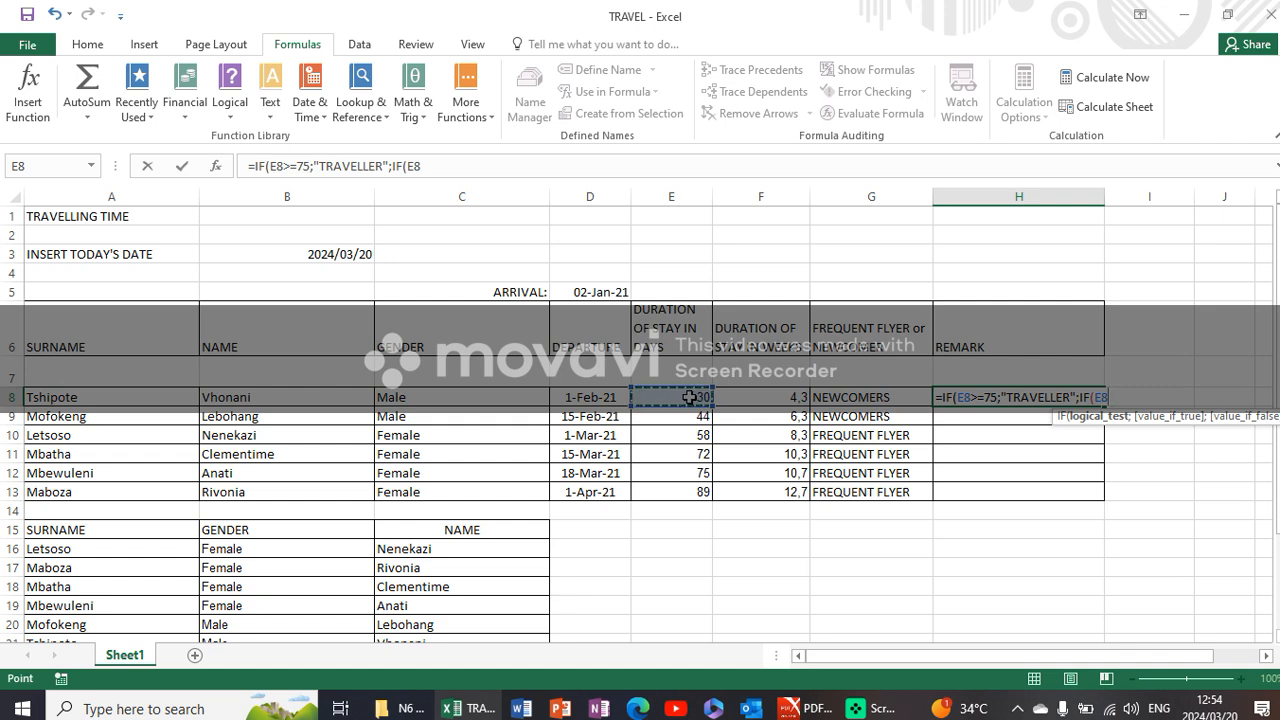
text(>=44;)
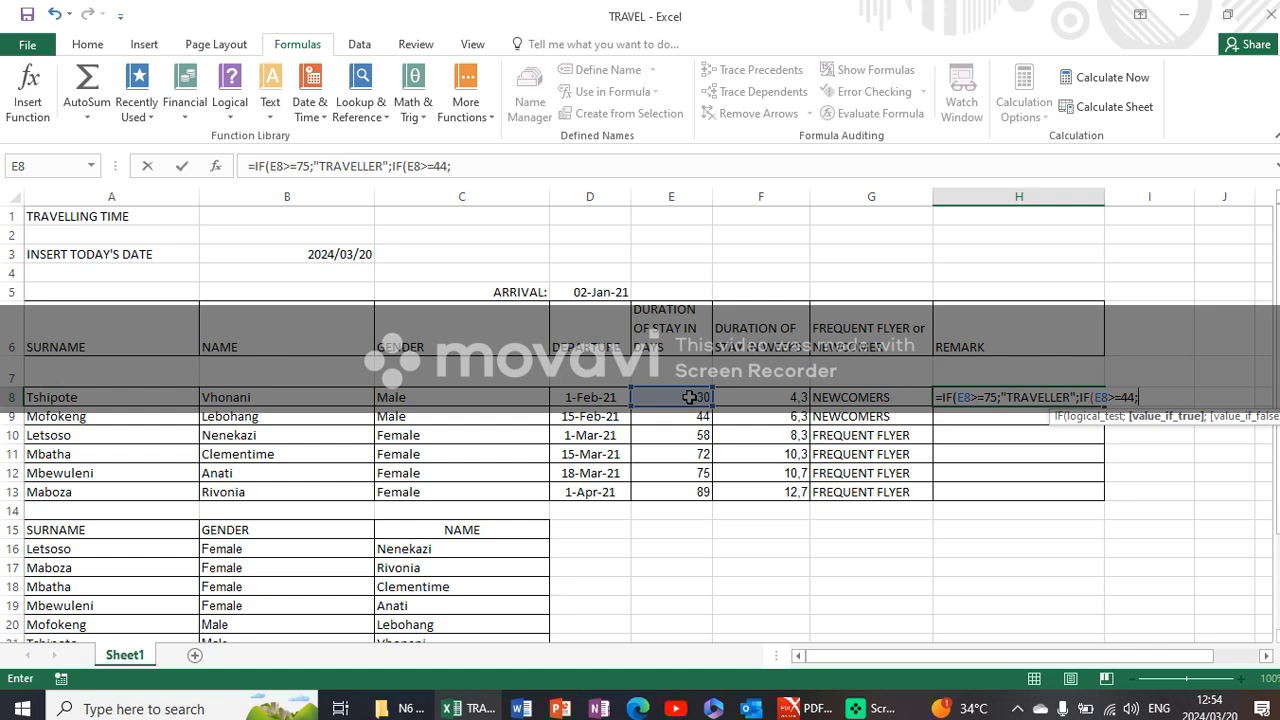
text("SELDOM TRAVE)
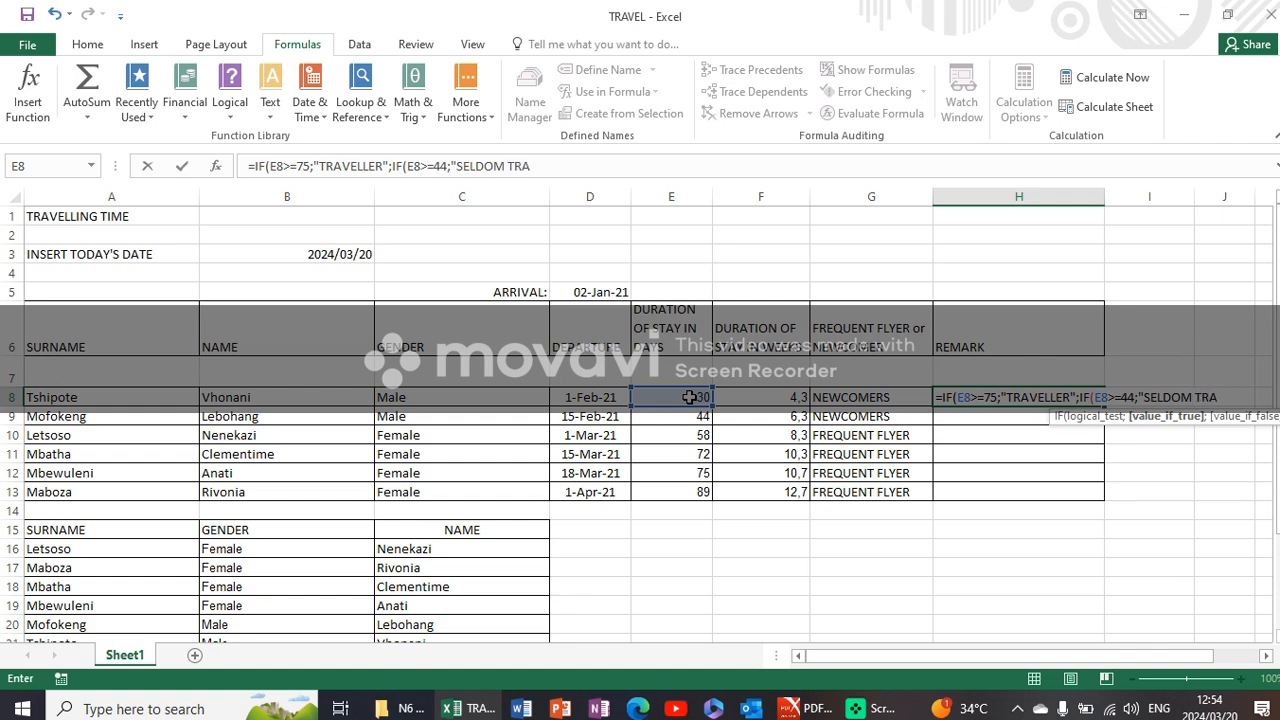
text(LS";)
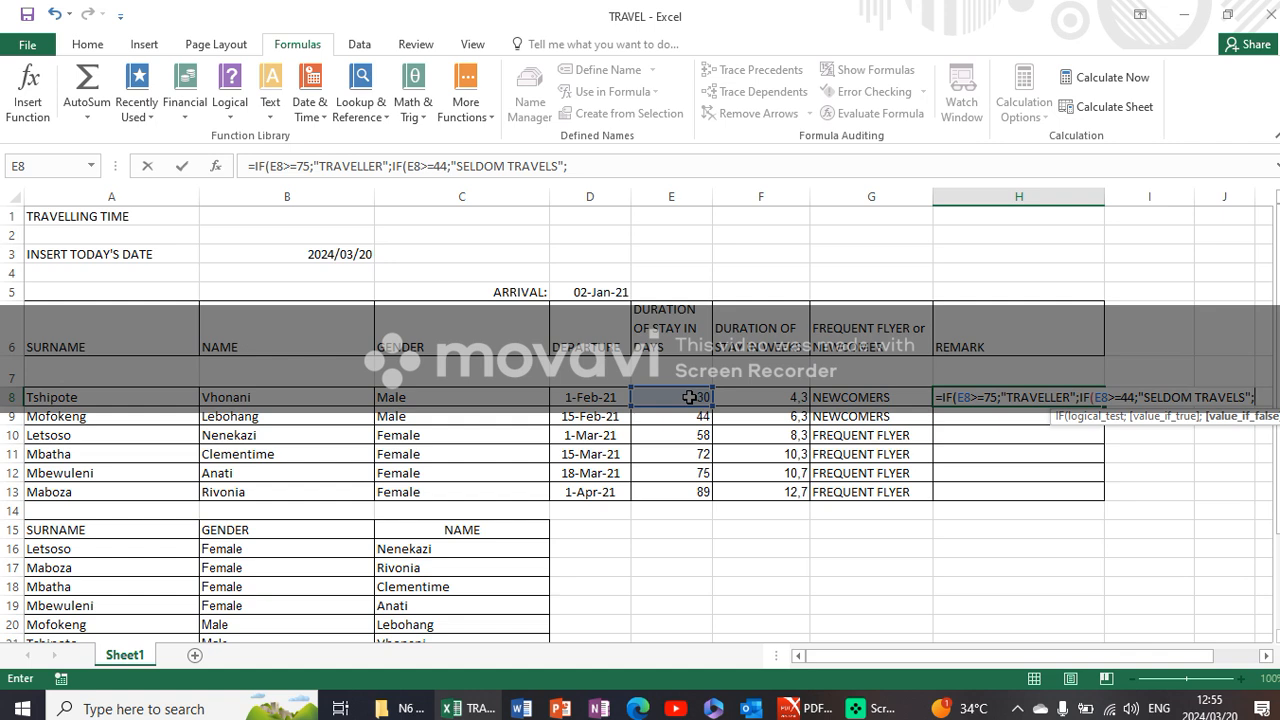
text("HO)
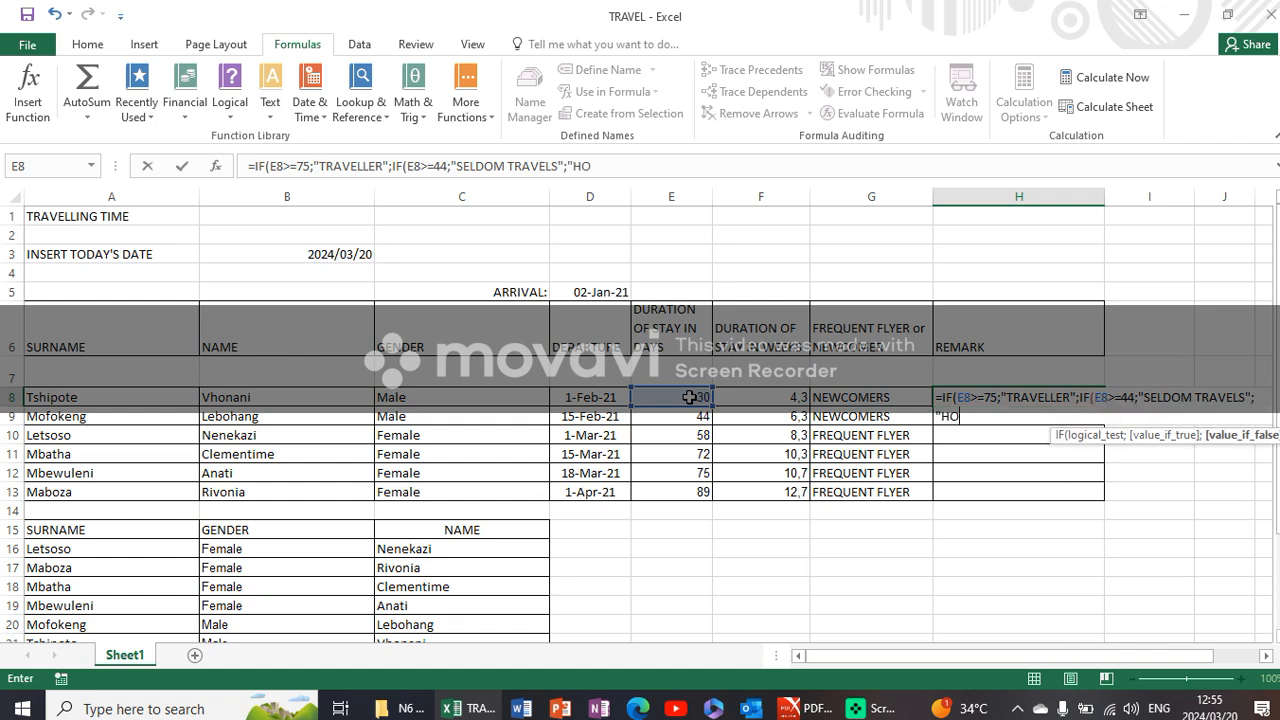
text(MEBODY)
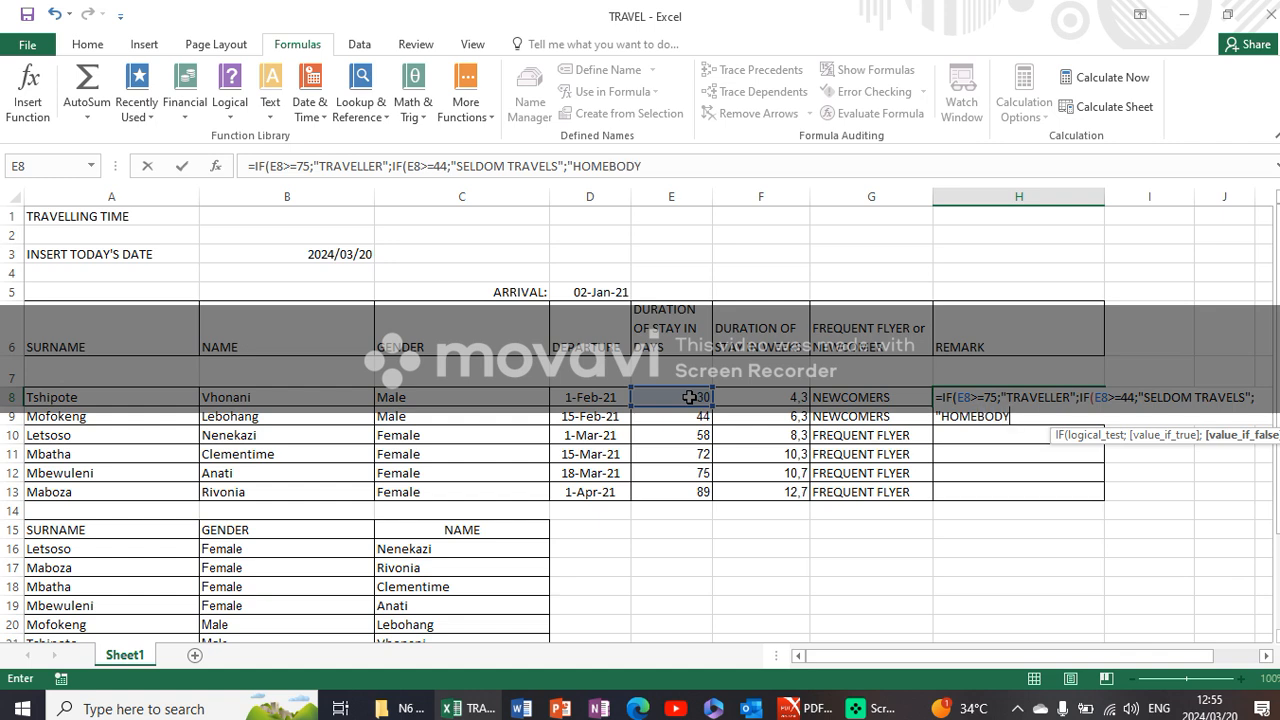
text("))
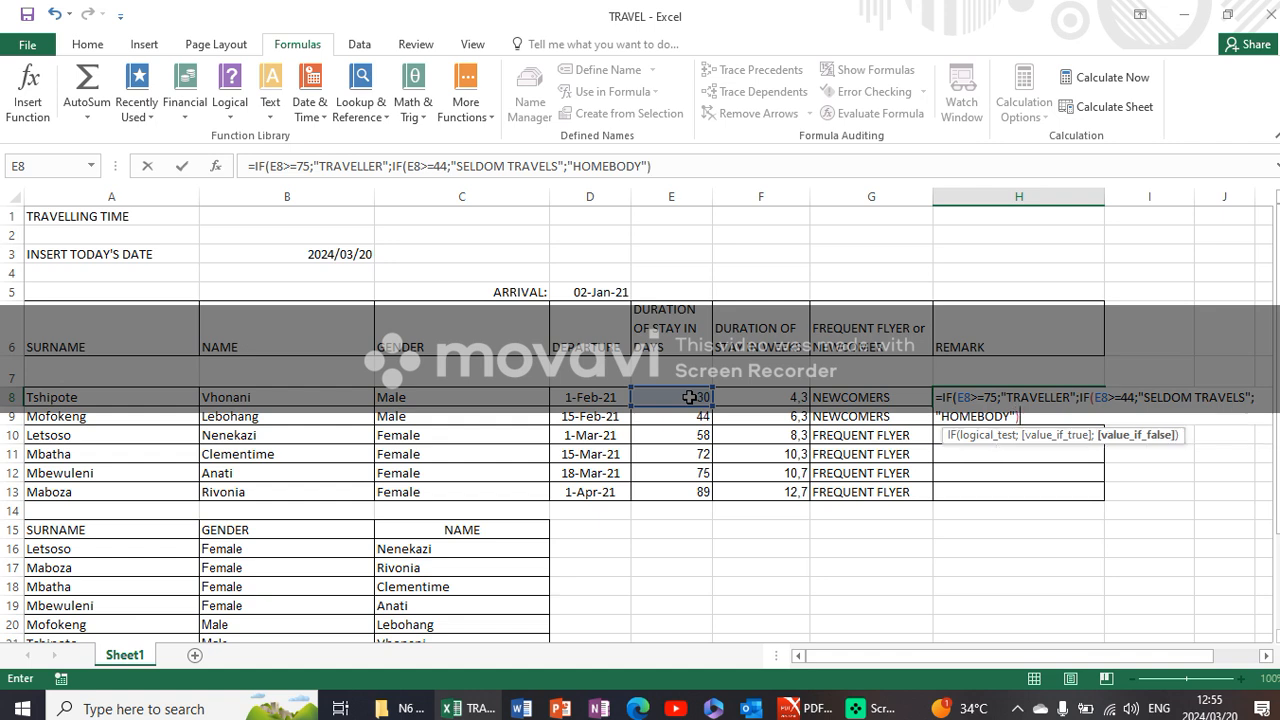
text())
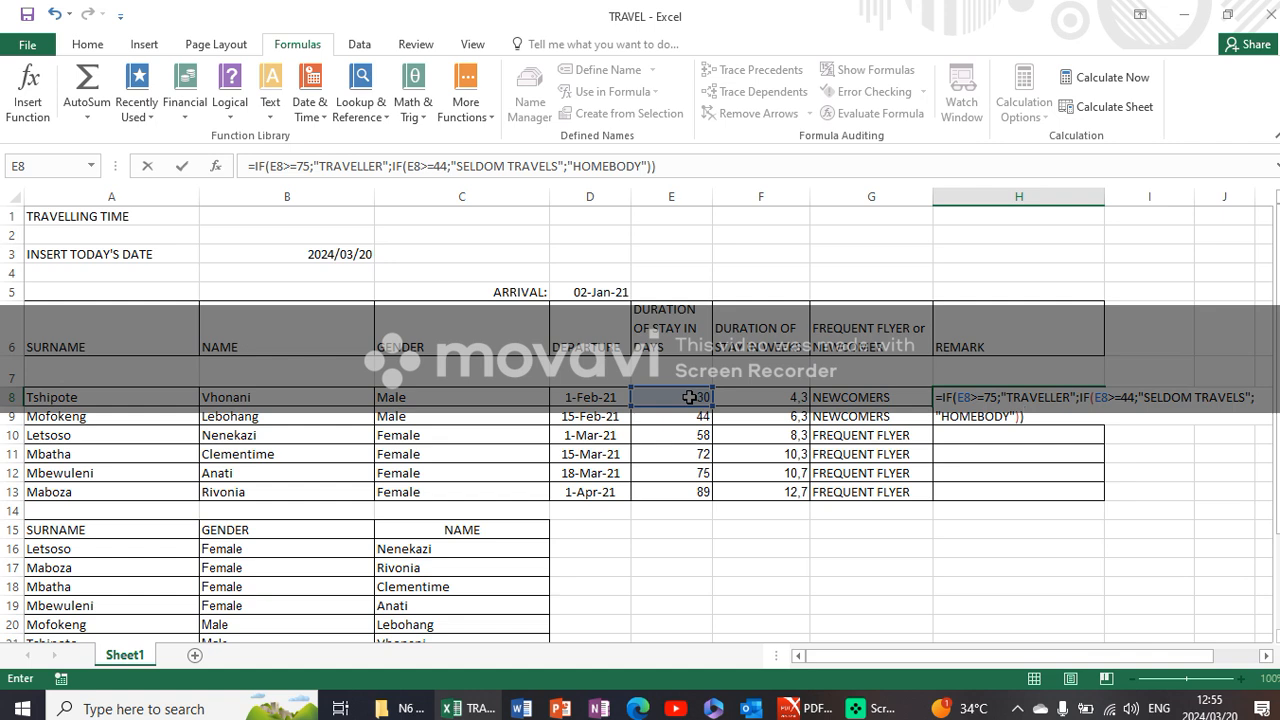
- Complete the H8 formula with "HOMEBODY" as the nested IF's value-if-false argument and copy it down to H13
key(Return)
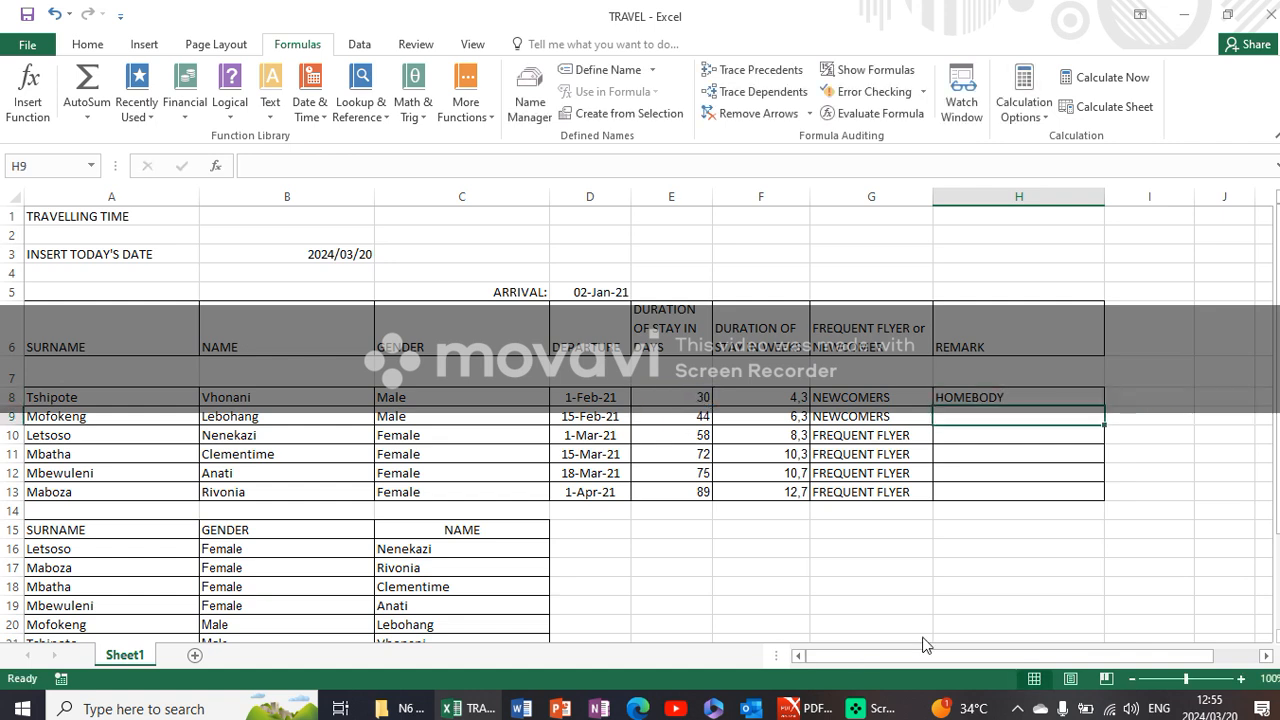
click(1074, 397)
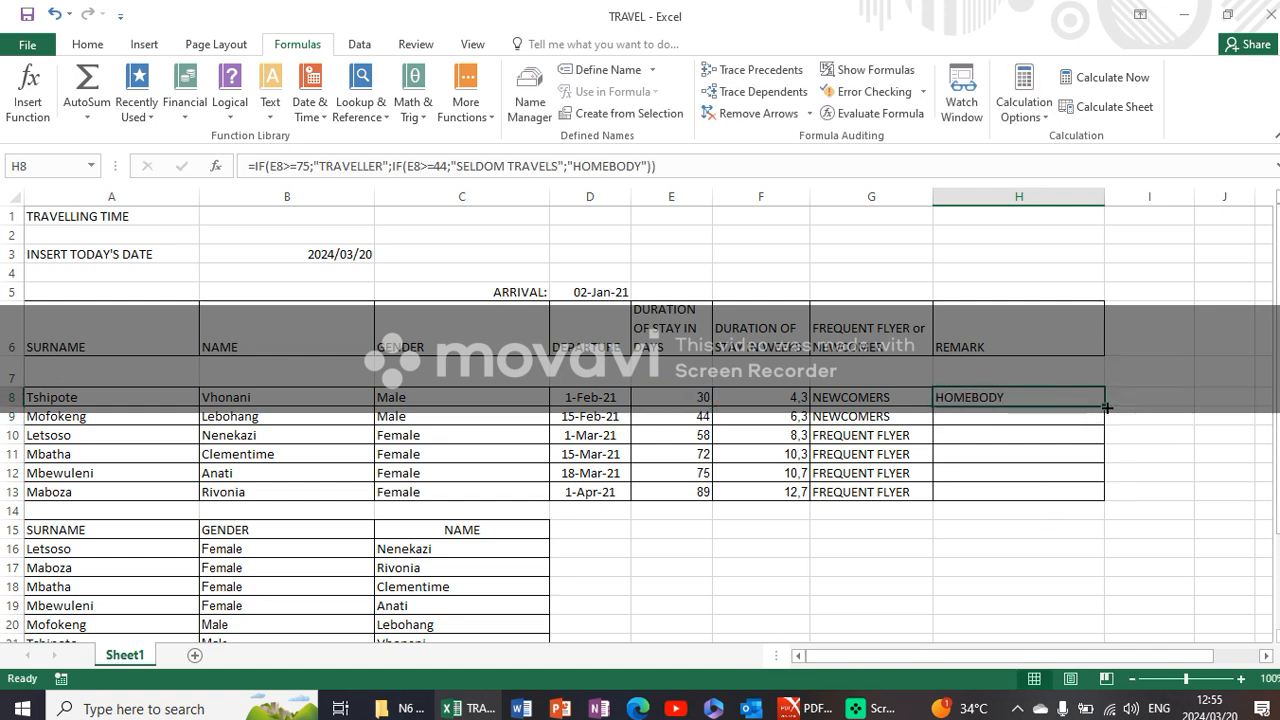
drag(1104, 406, 1133, 506)
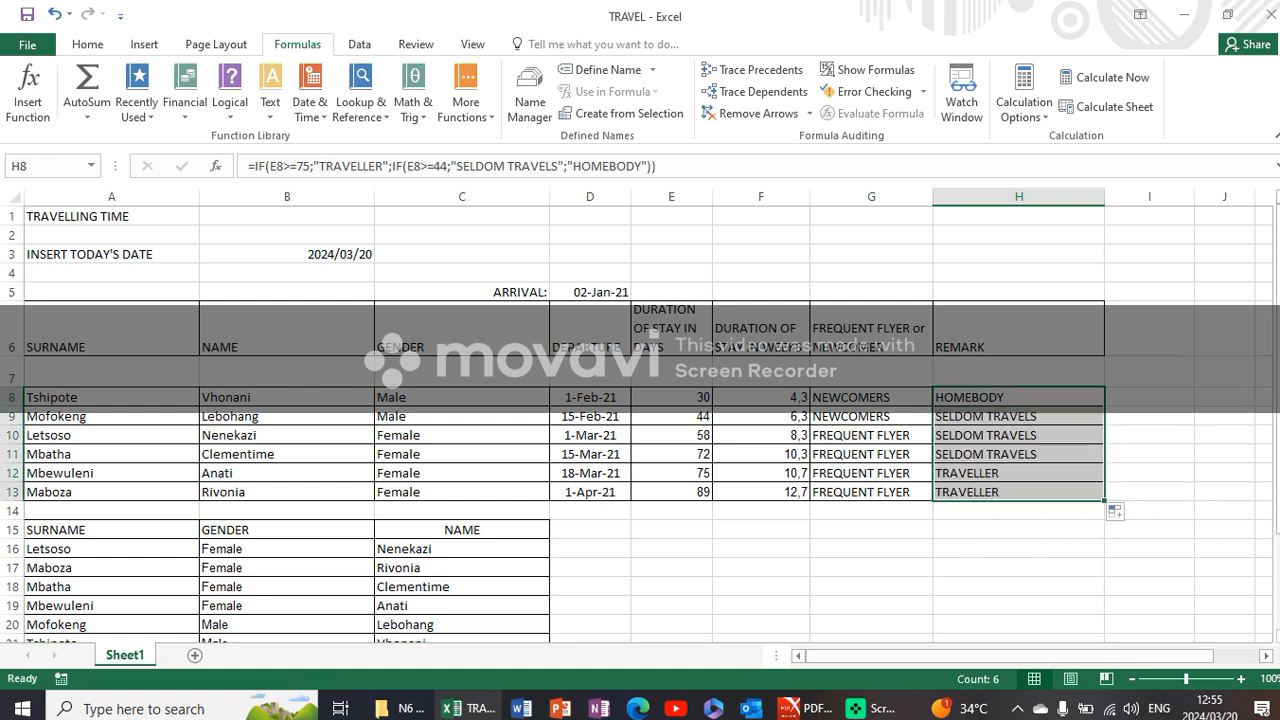
- Look through the Question 10 instructions in the PDF question paper and return to the TRAVEL workbook in Excel
click(808, 708)
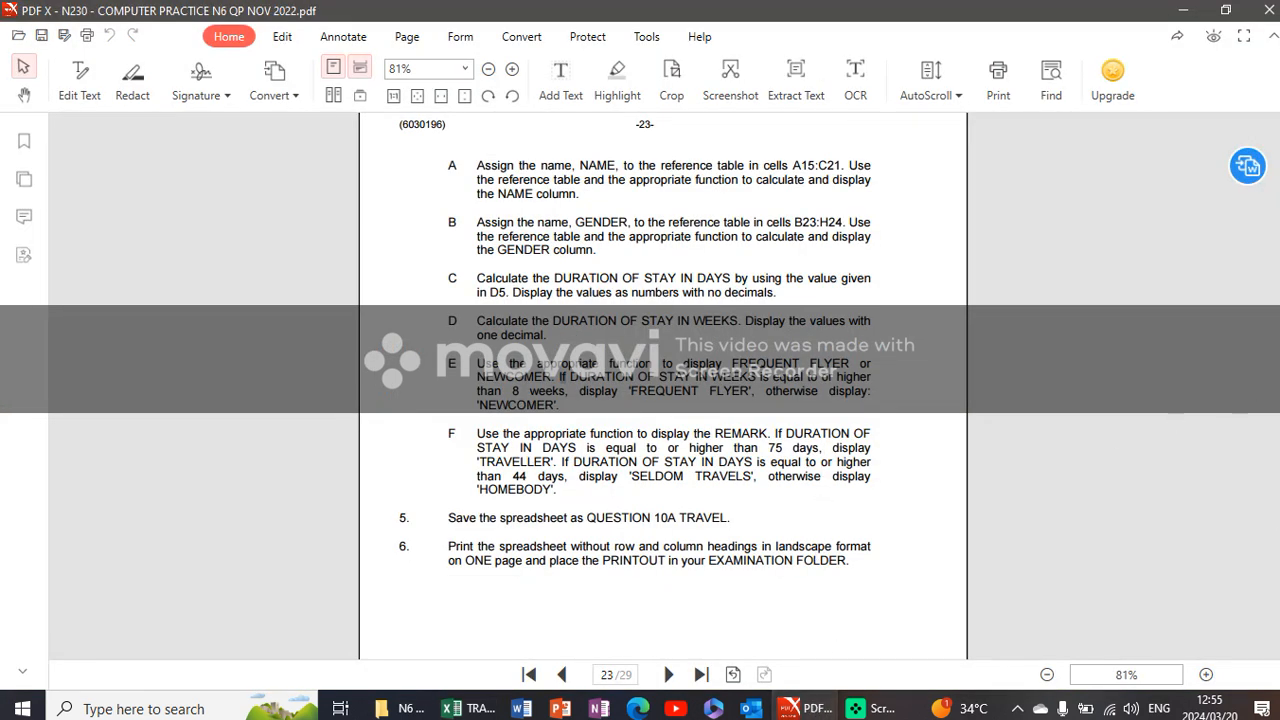
scroll(663, 400, down, 5)
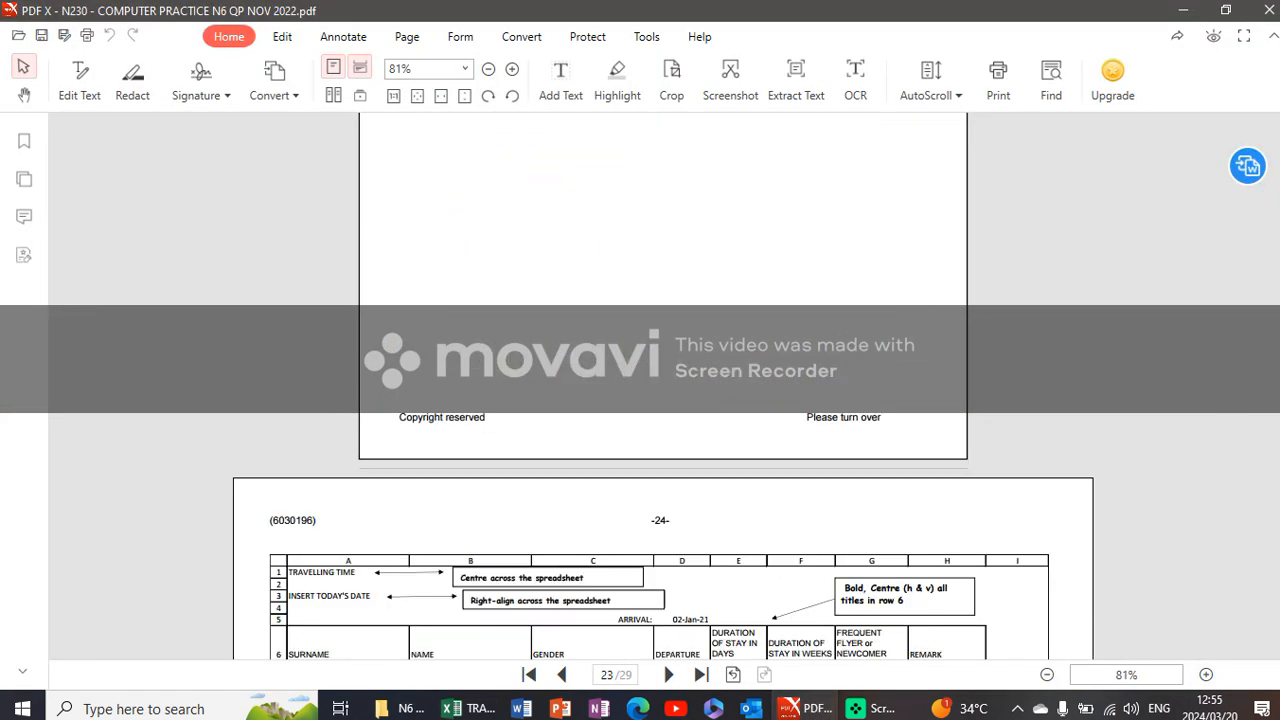
scroll(663, 400, up, 15)
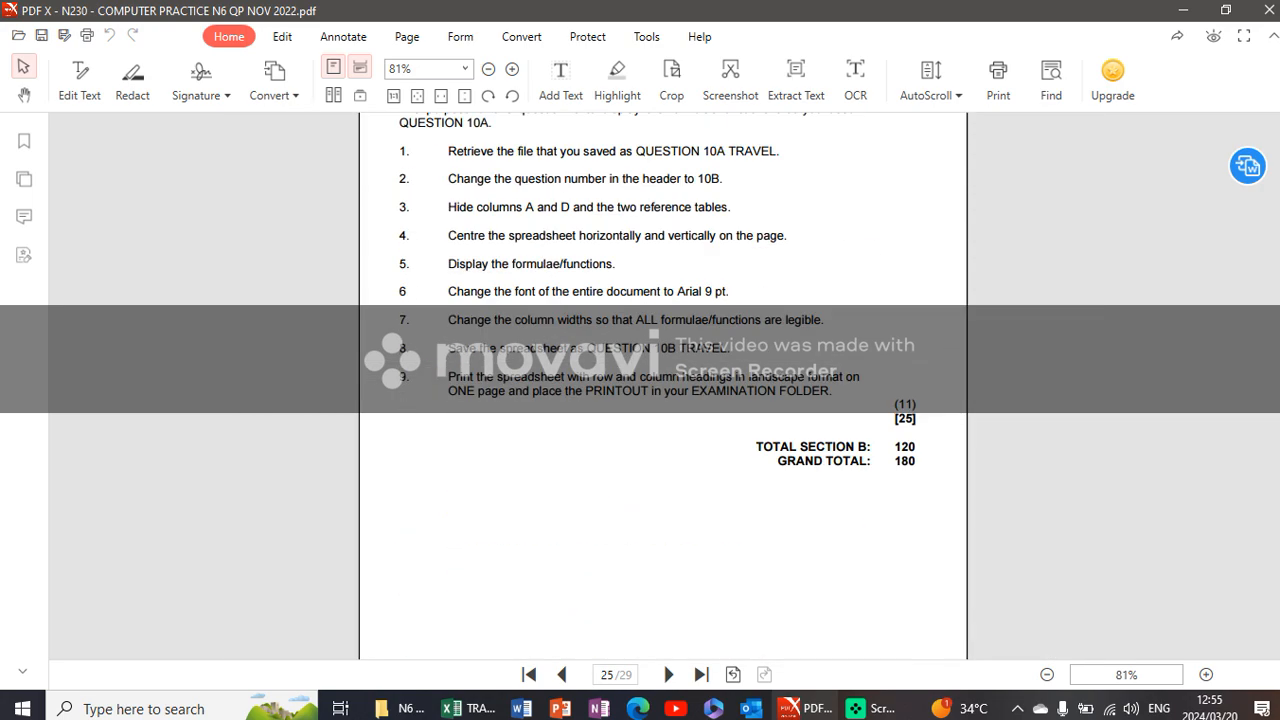
scroll(663, 400, up, 4)
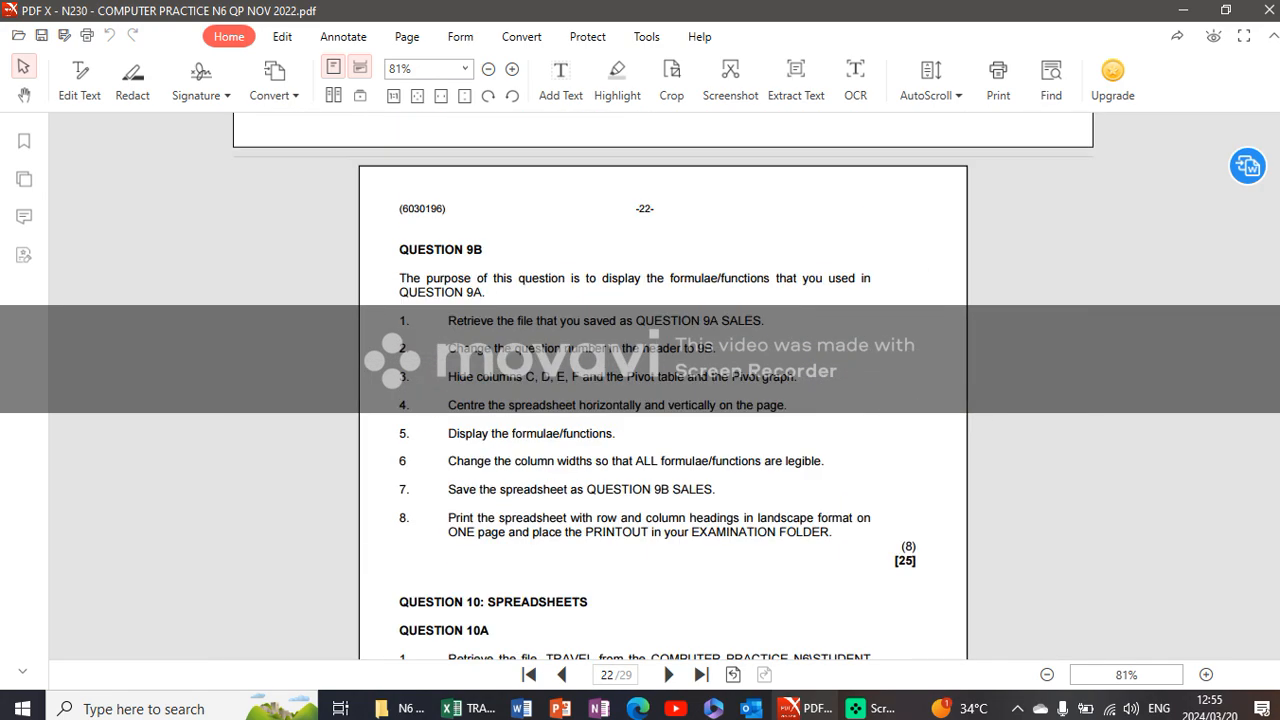
scroll(663, 400, down, 8)
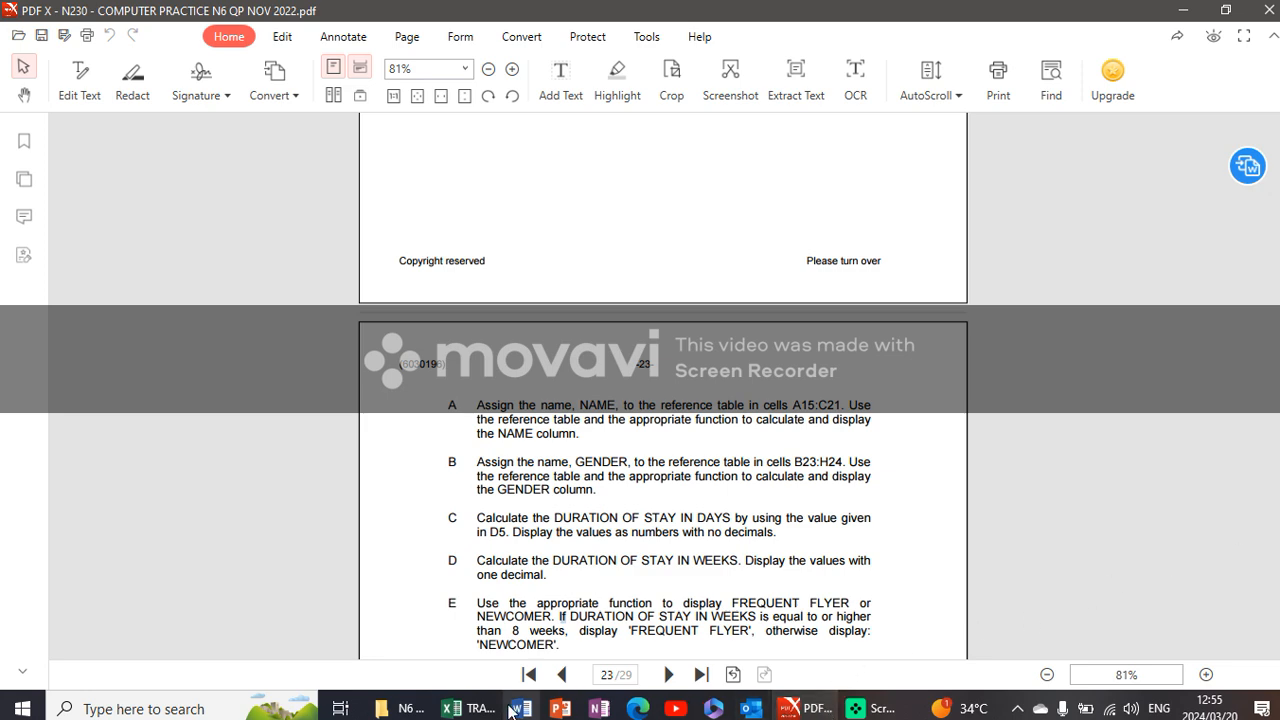
click(467, 708)
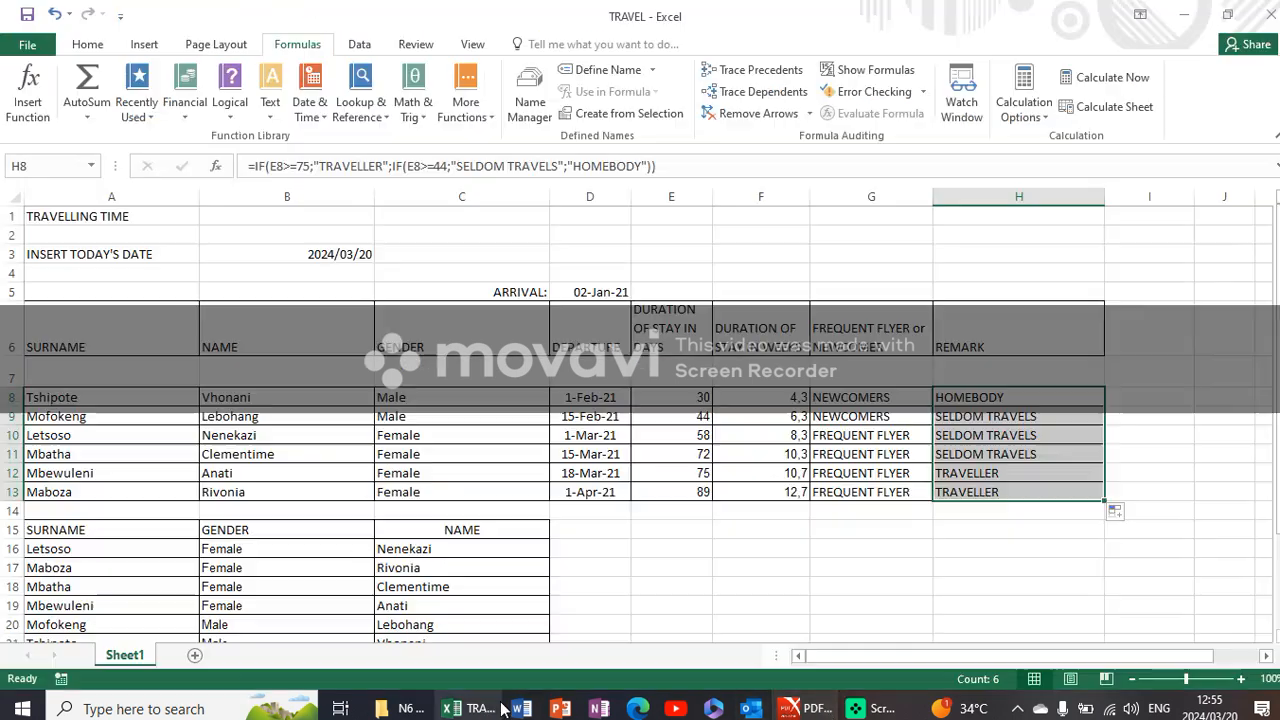
click(996, 548)
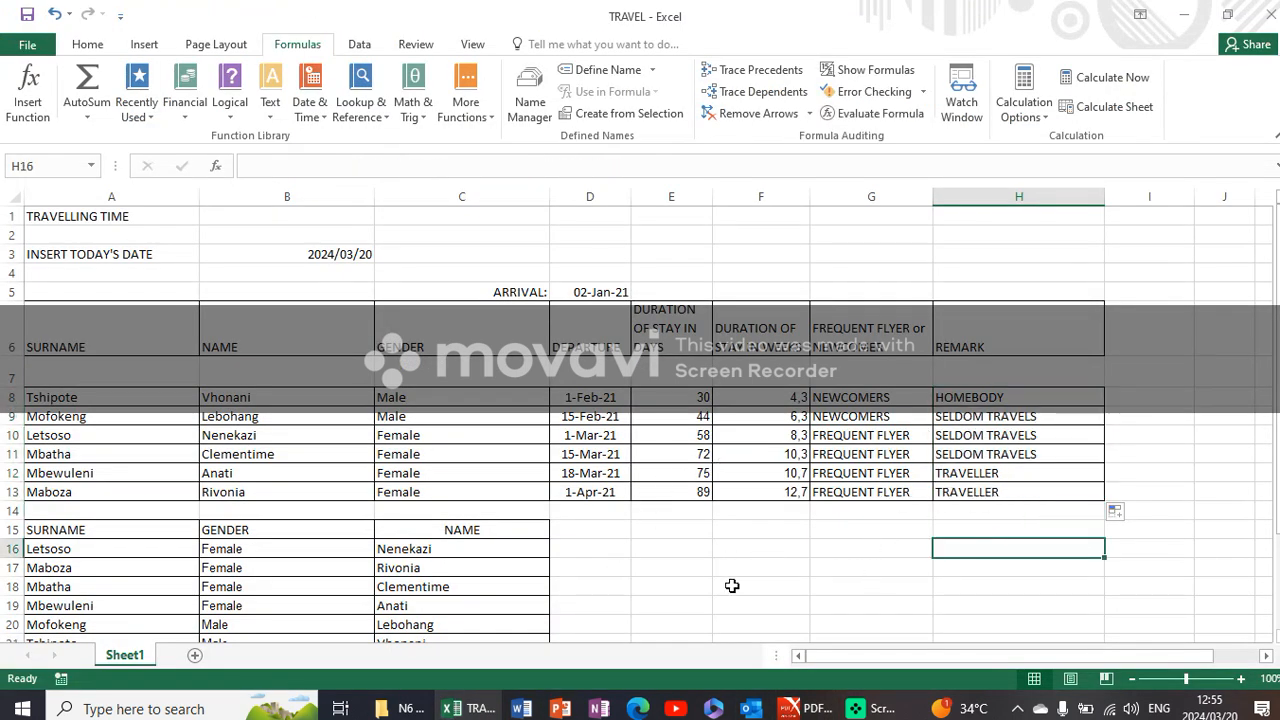